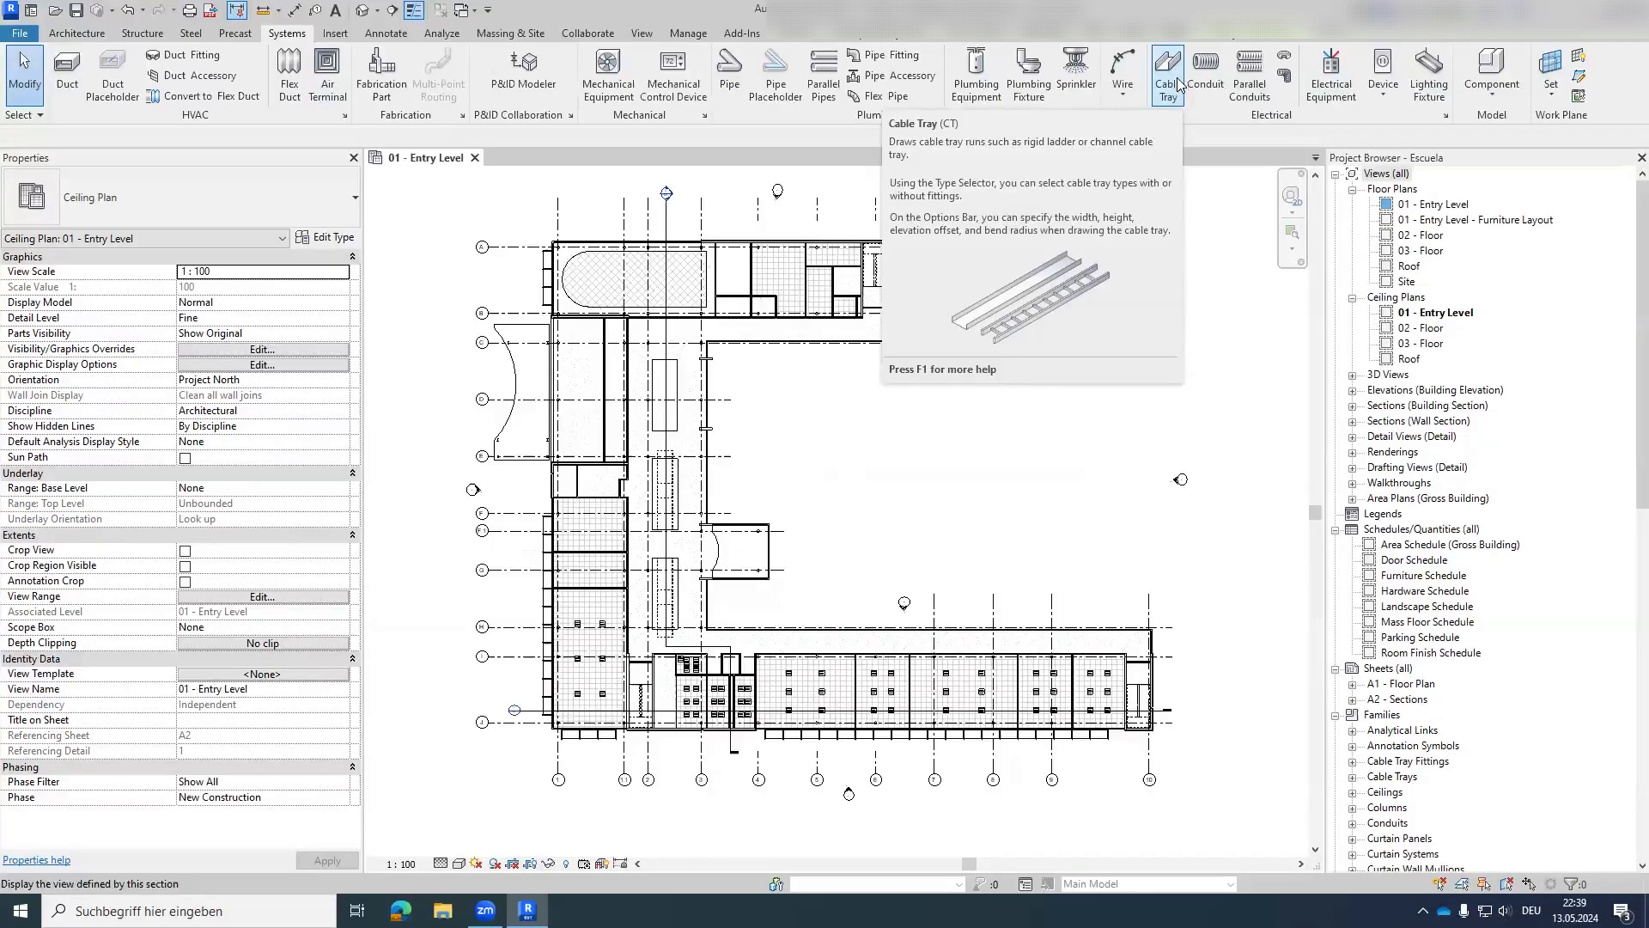
Draw a straight horizontal cable tray run about 27600 mm long, from between grids 4 and 5 to just before grid 9.
left_click(1174, 83)
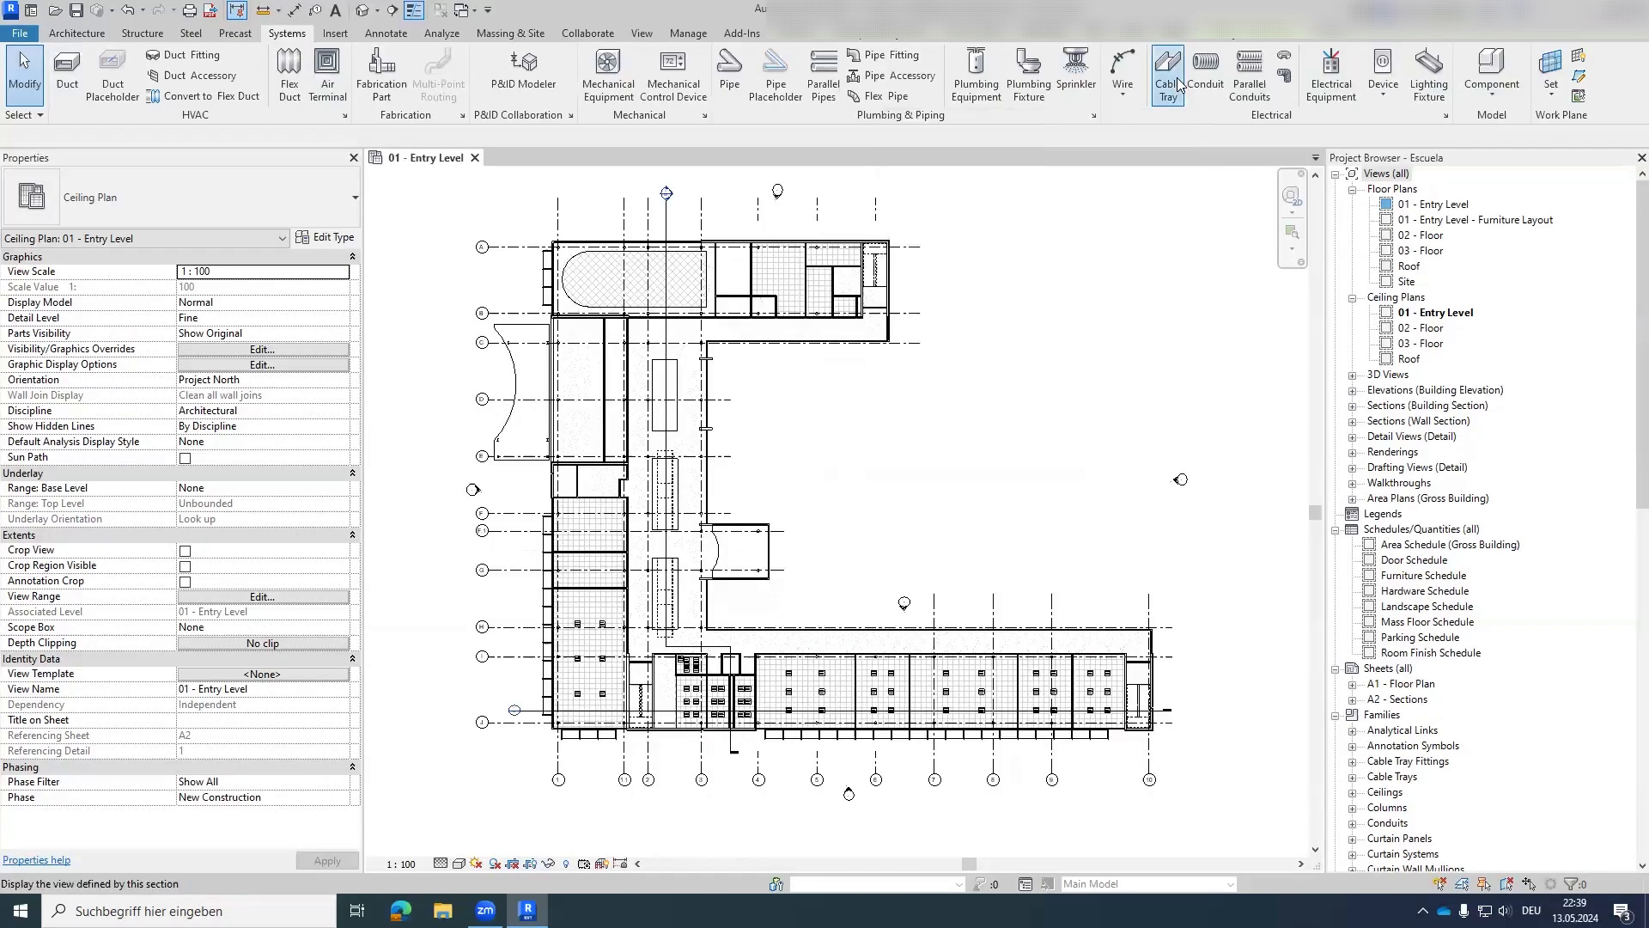
key("c")
key("t")
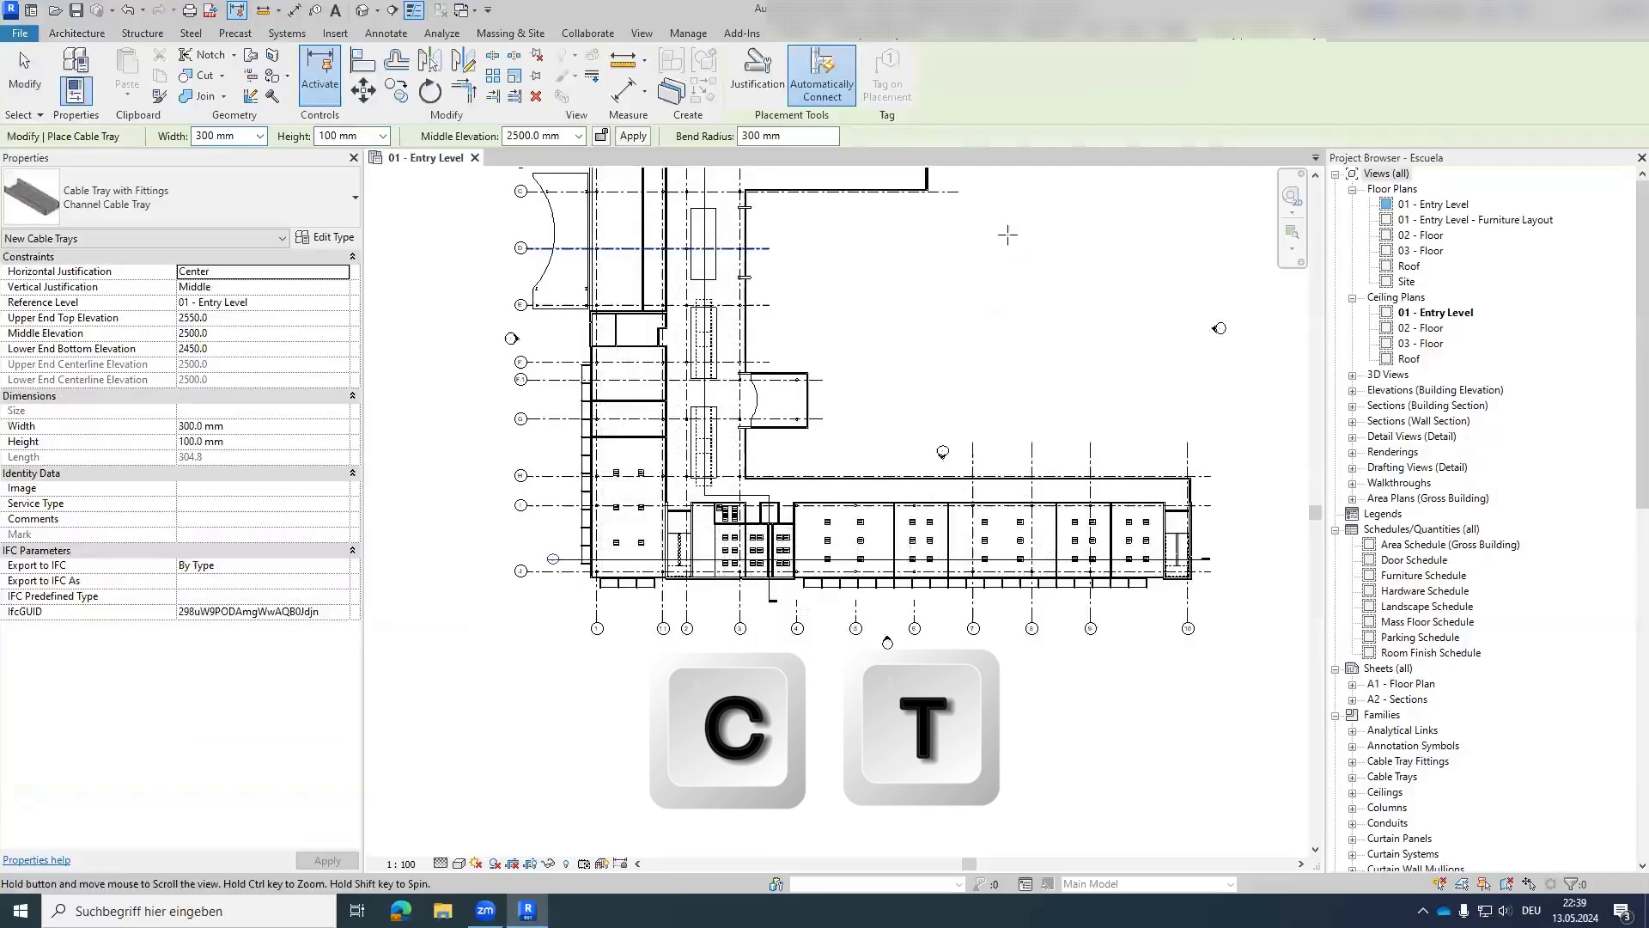
scroll(945, 432, "up", 5)
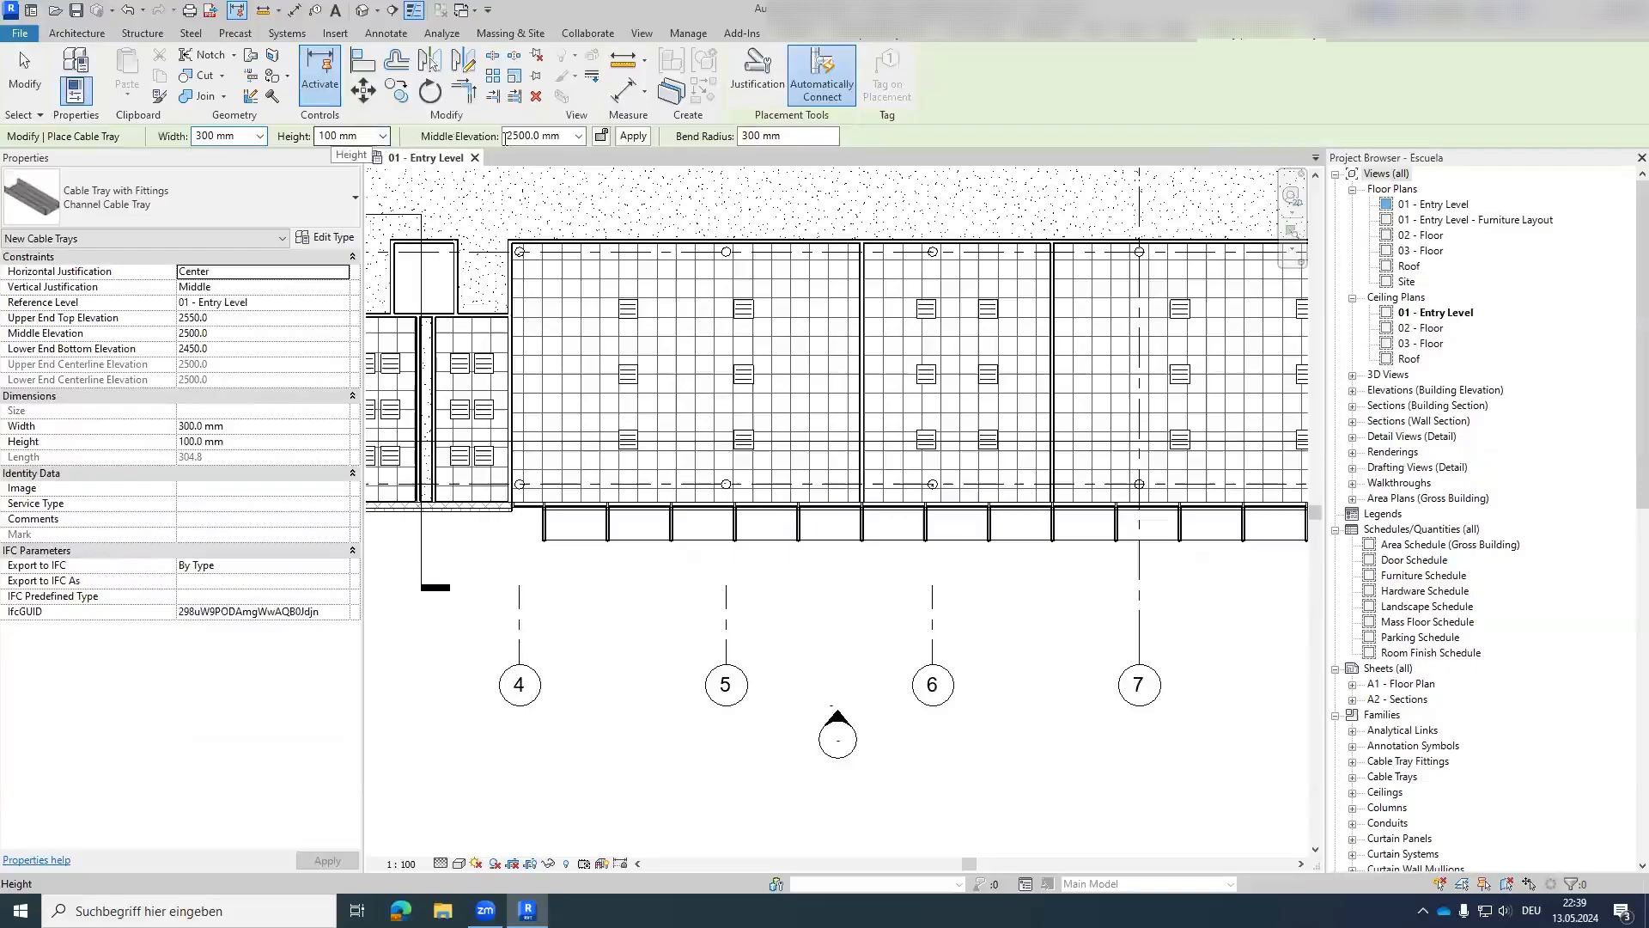
scroll(568, 332, "down", 2)
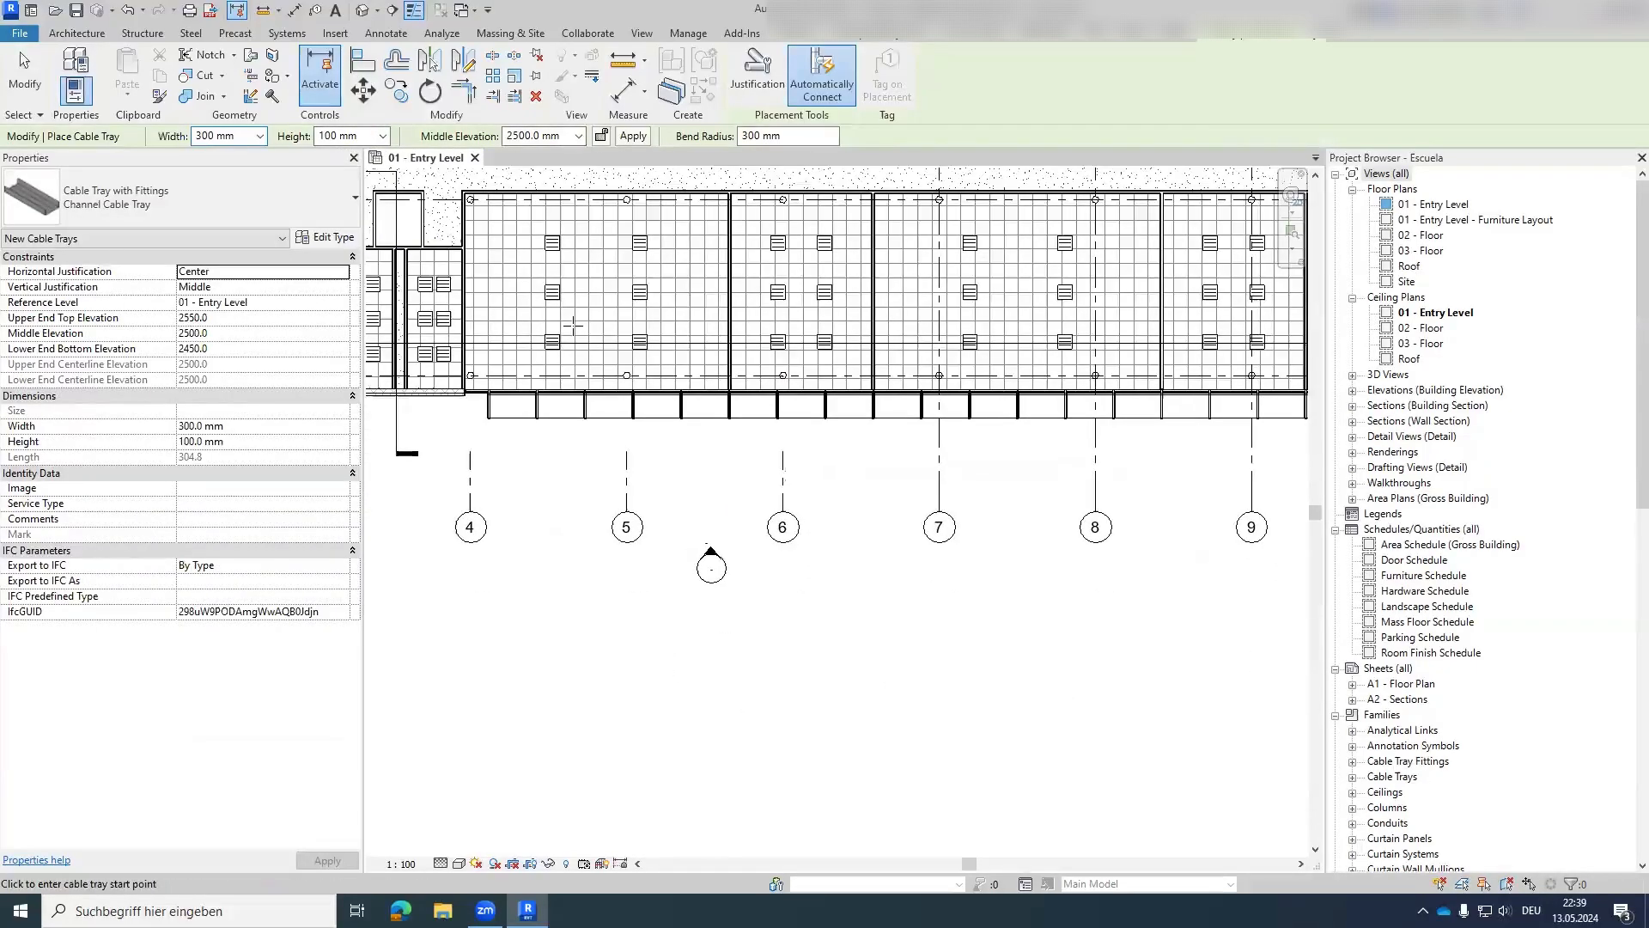
left_click(573, 324)
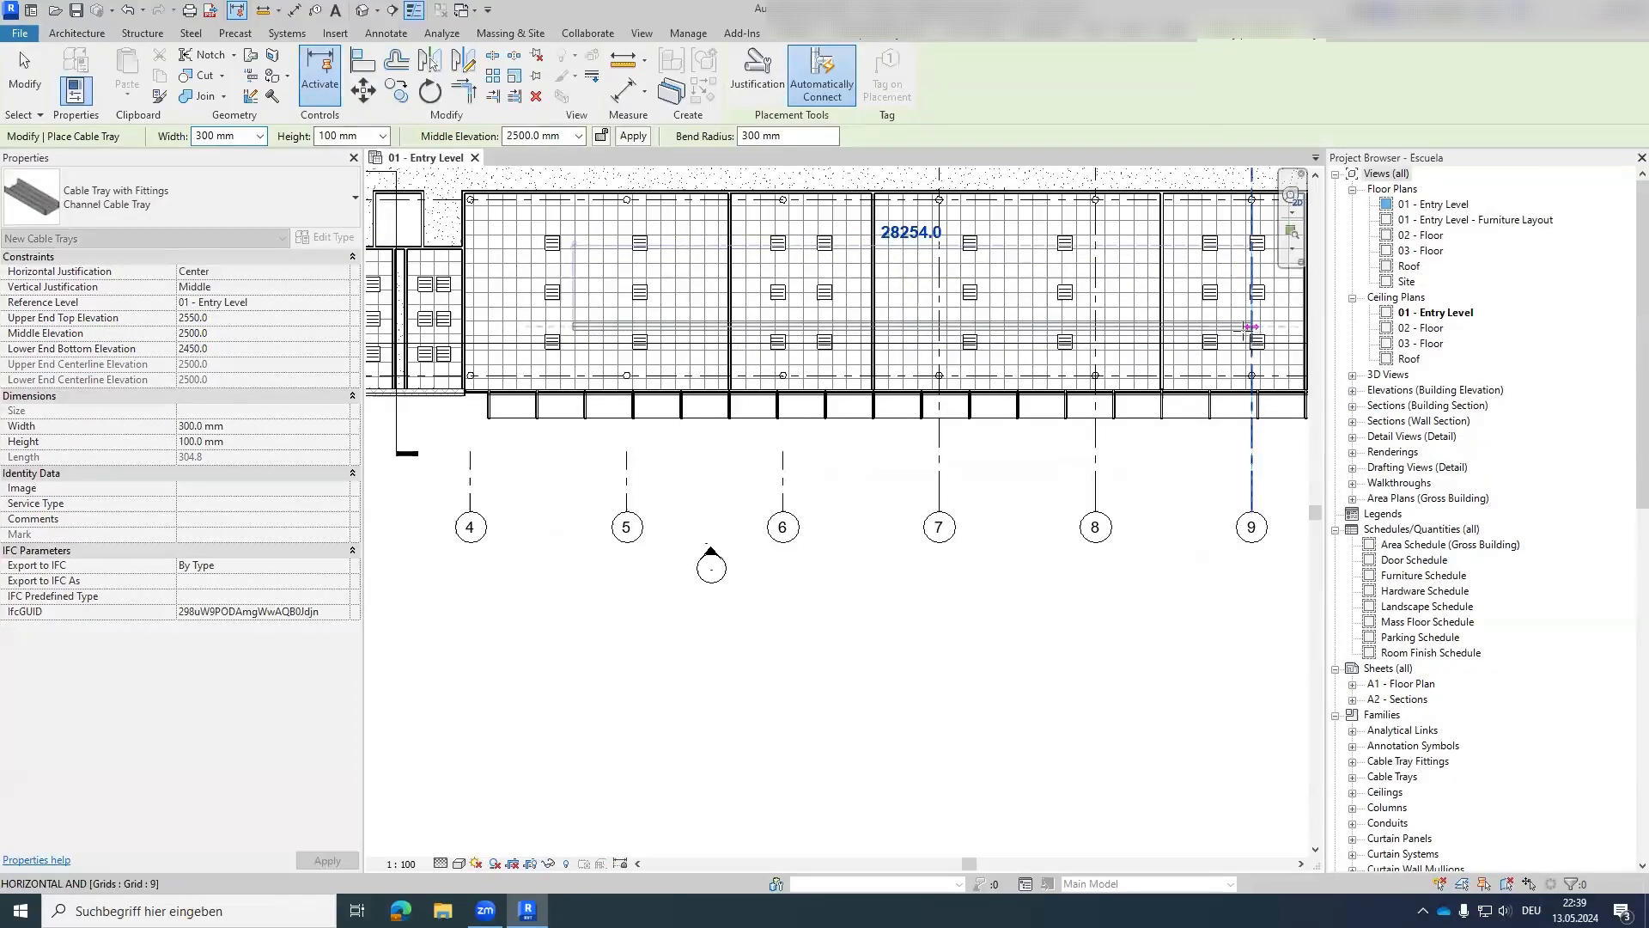
left_click(1242, 327)
key("Escape")
key("Escape")
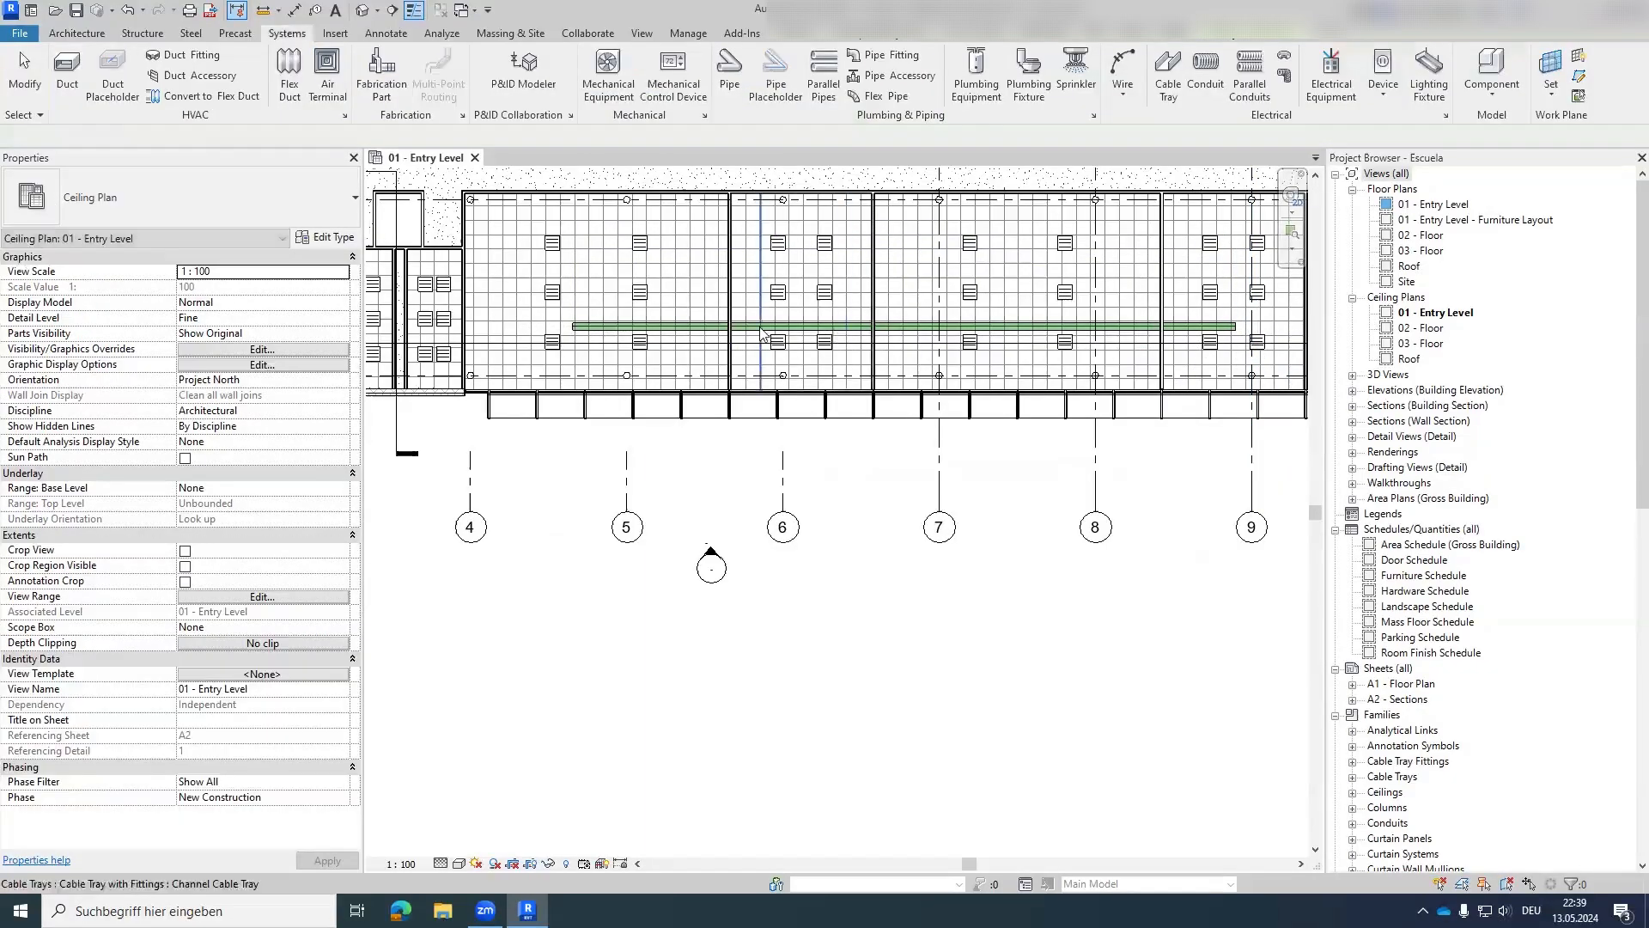
Set the width of the newly drawn cable tray to 250 mm.
scroll(761, 333, "up", 5)
scroll(812, 387, "down", 4)
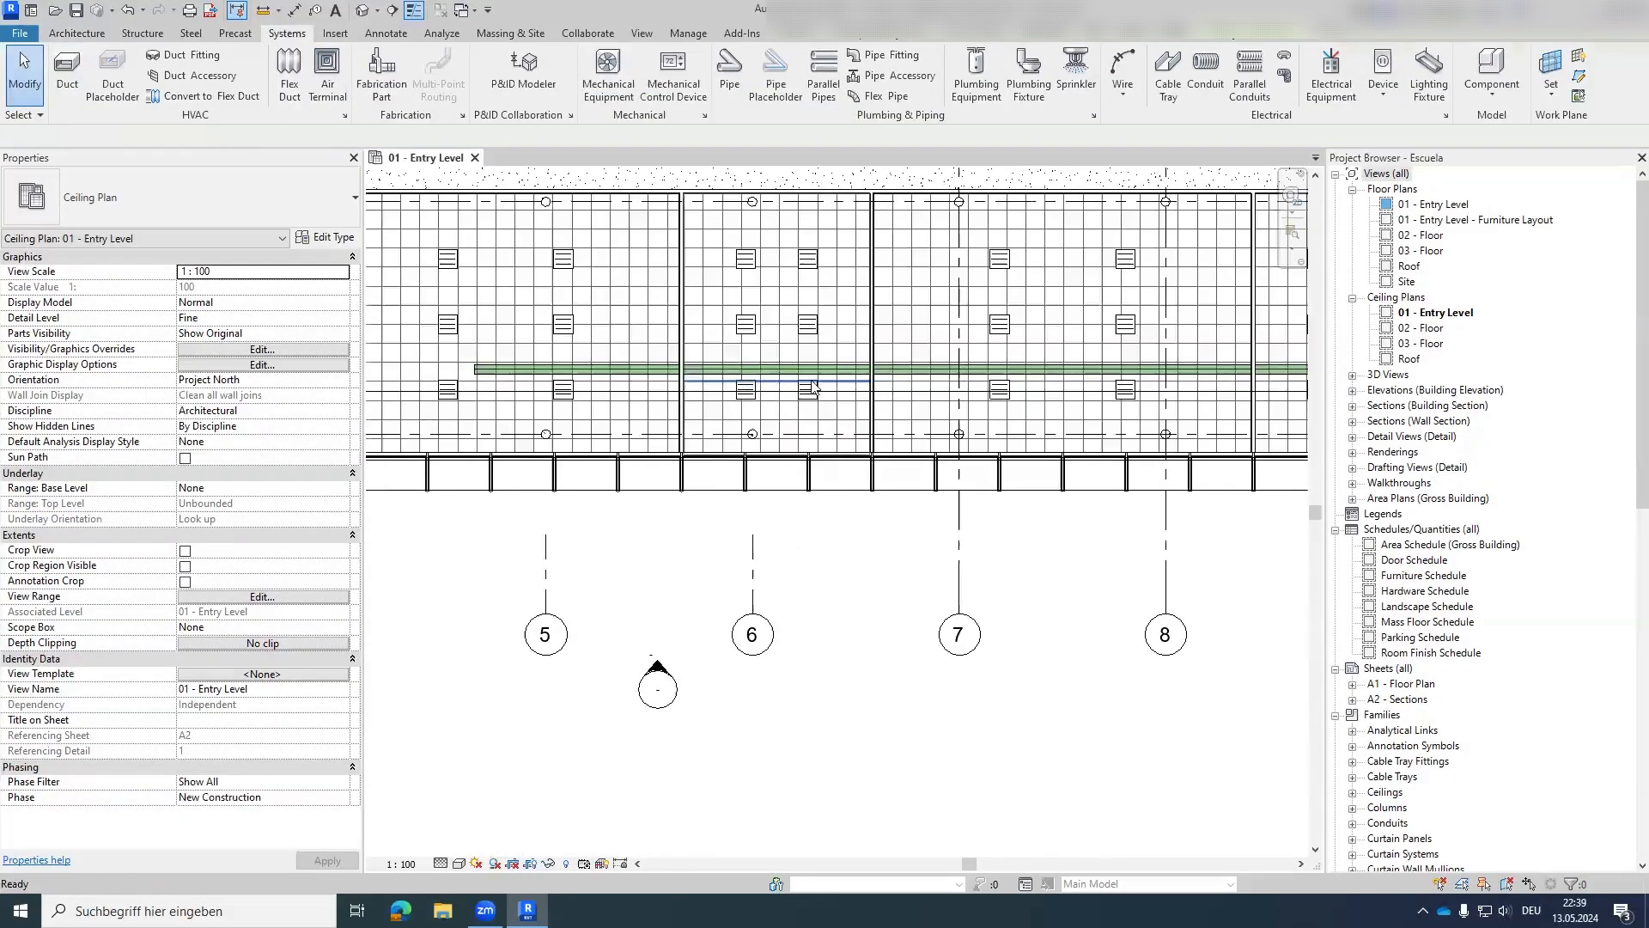
scroll(812, 387, "down", 3)
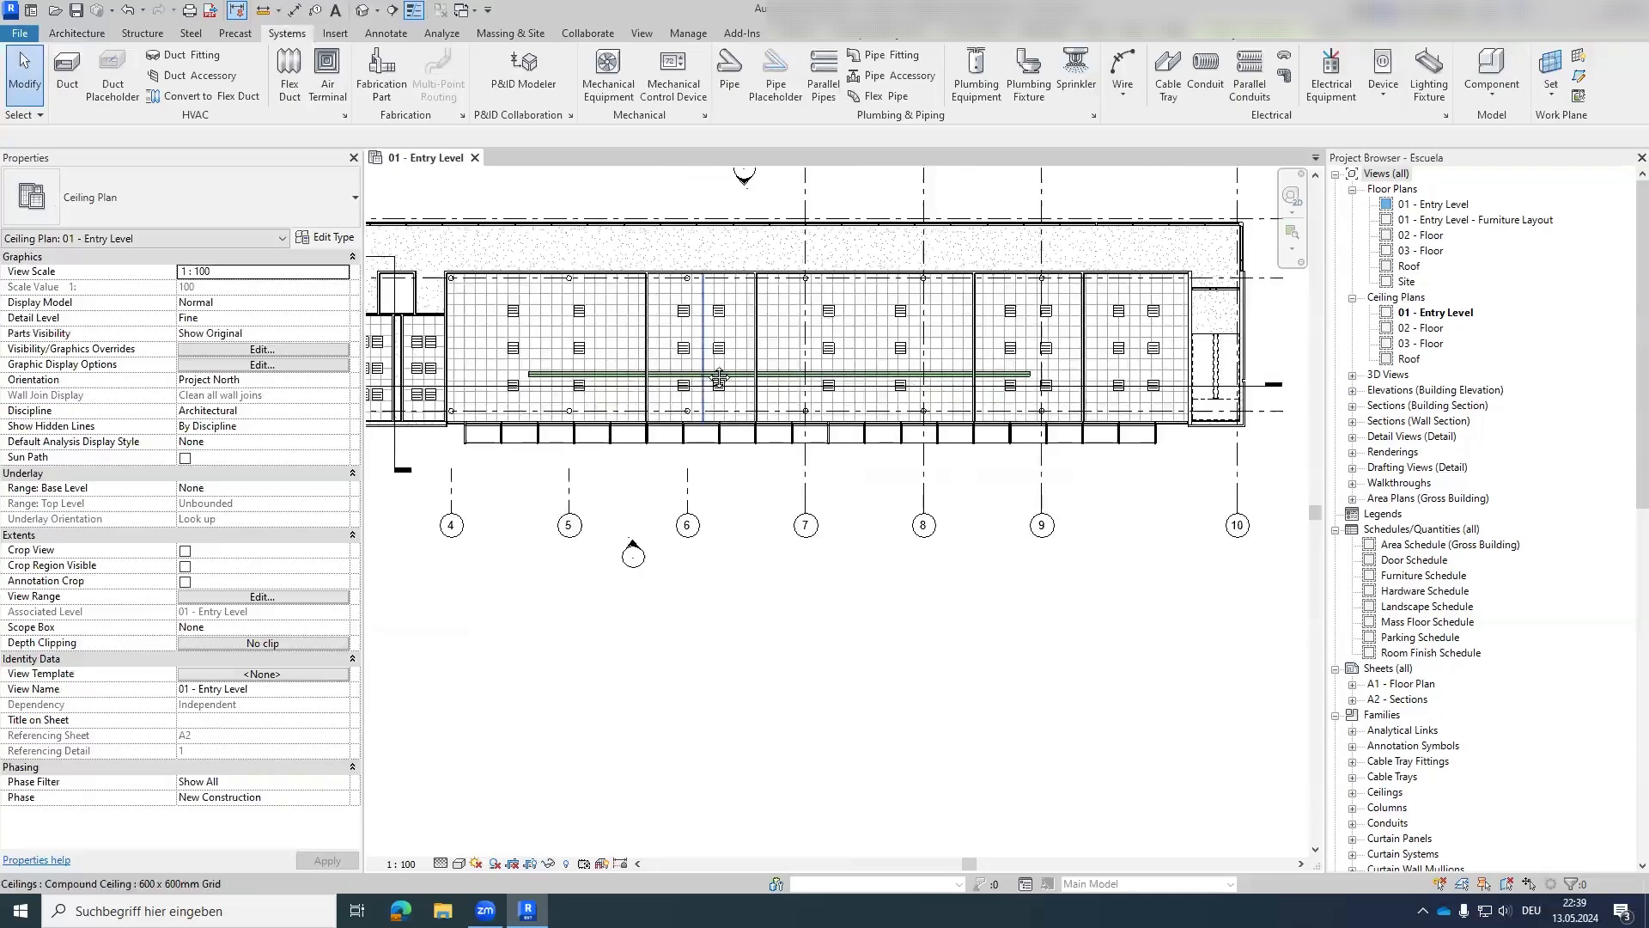
middle_click_drag(719, 376, 771, 371)
scroll(721, 378, "up", 6)
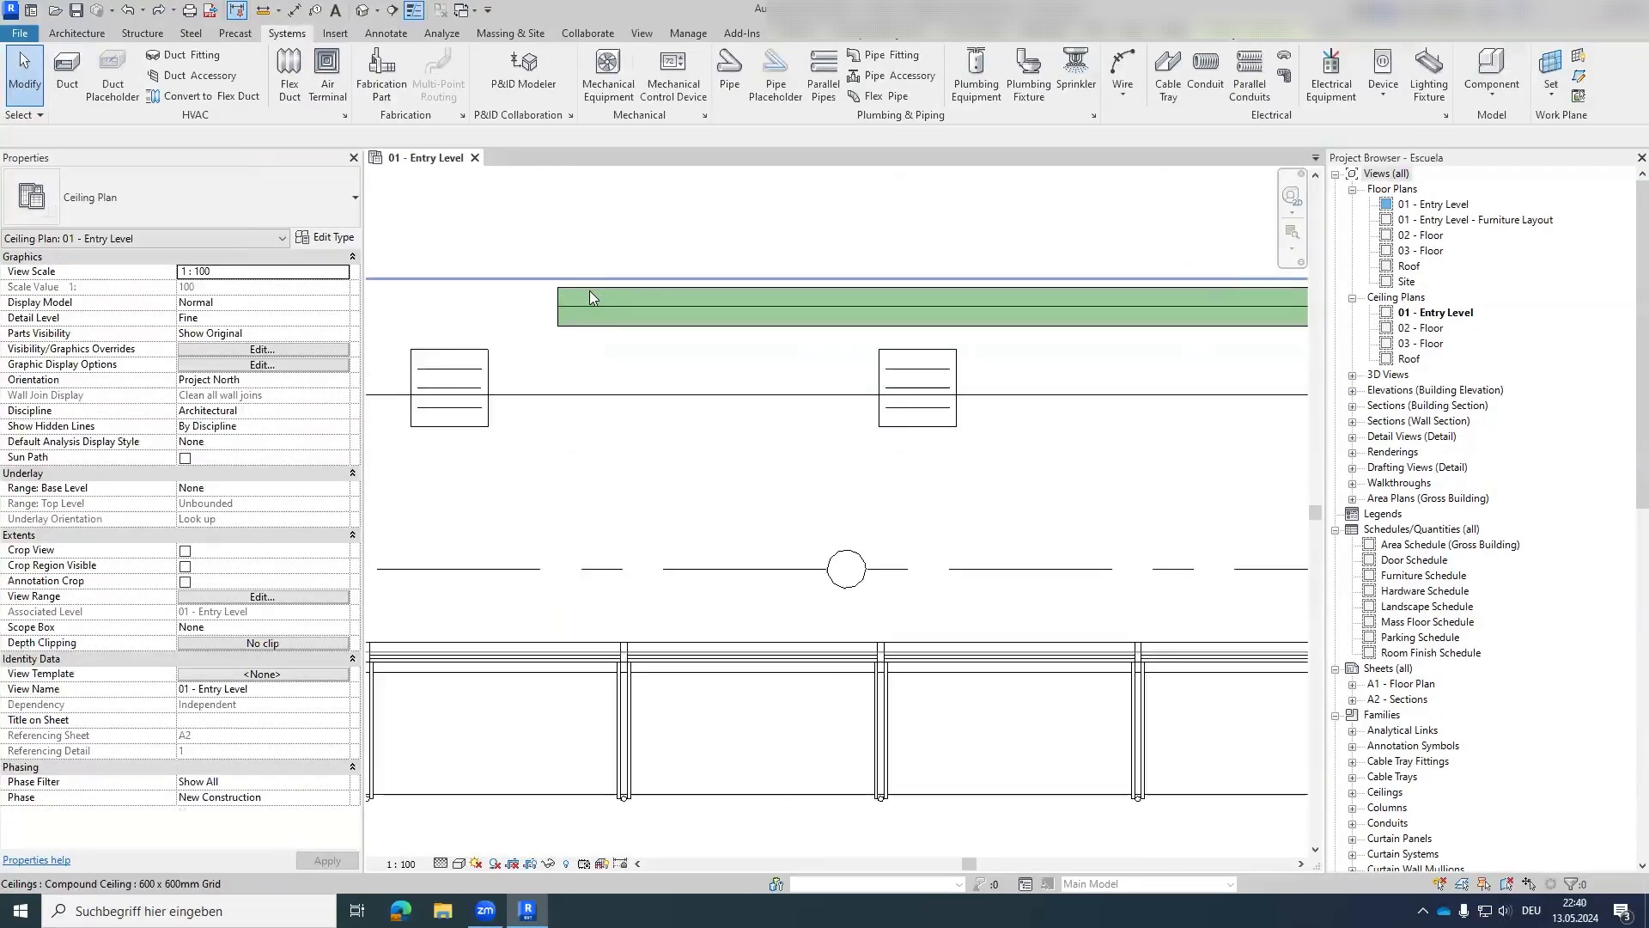
left_click(600, 308)
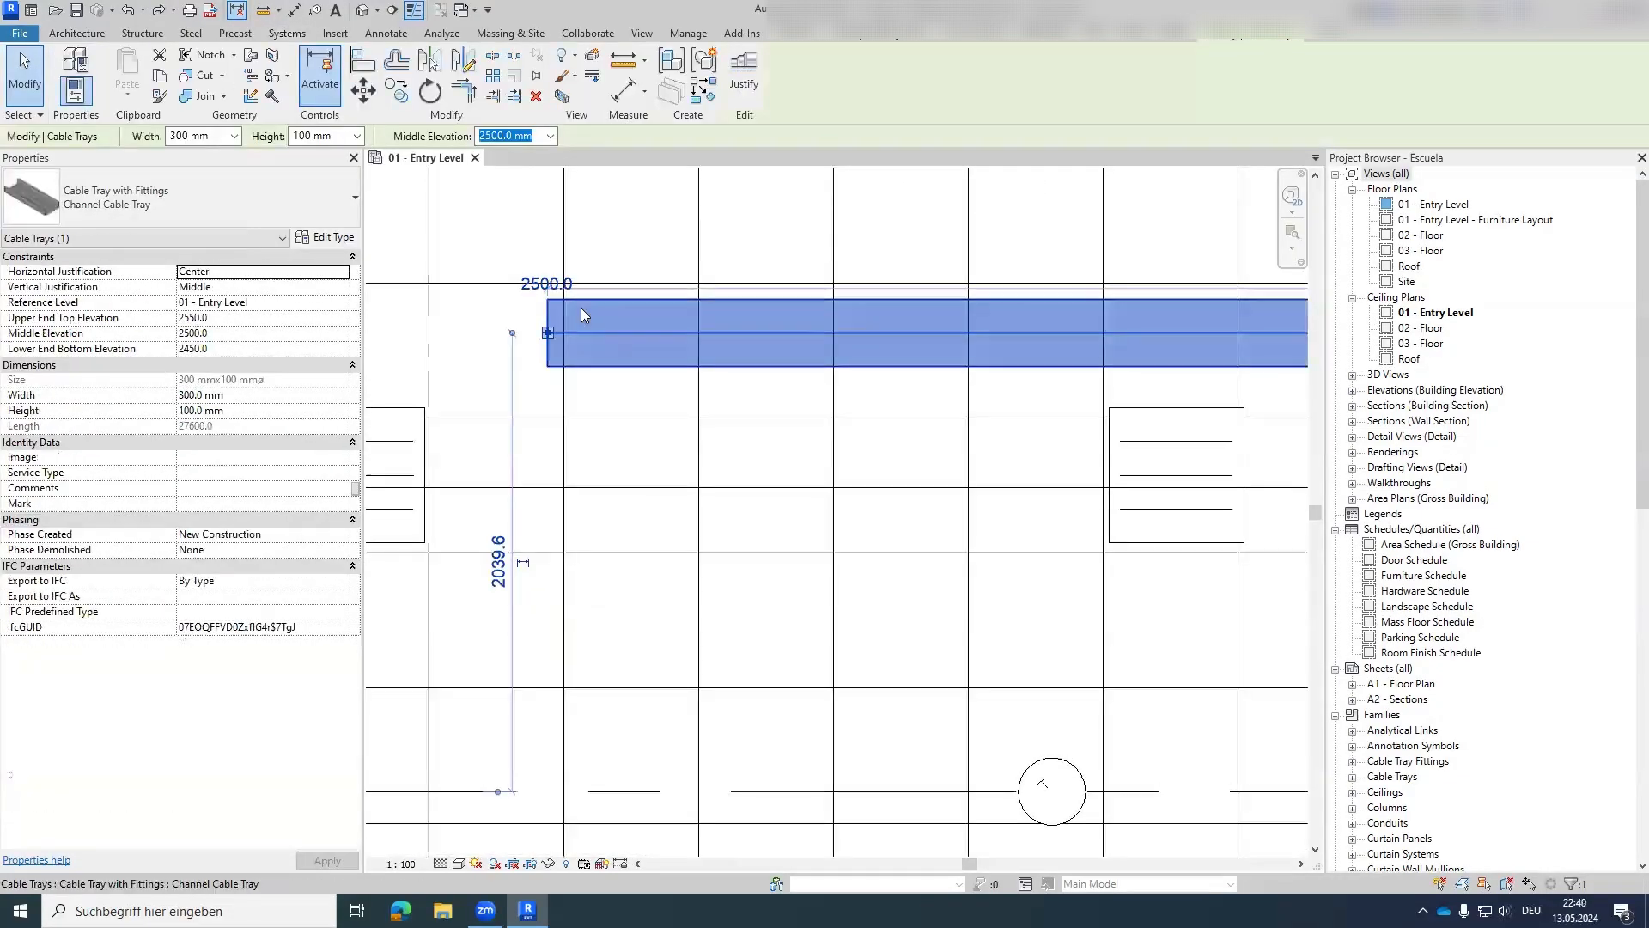
scroll(571, 315, "up", 2)
left_click(235, 137)
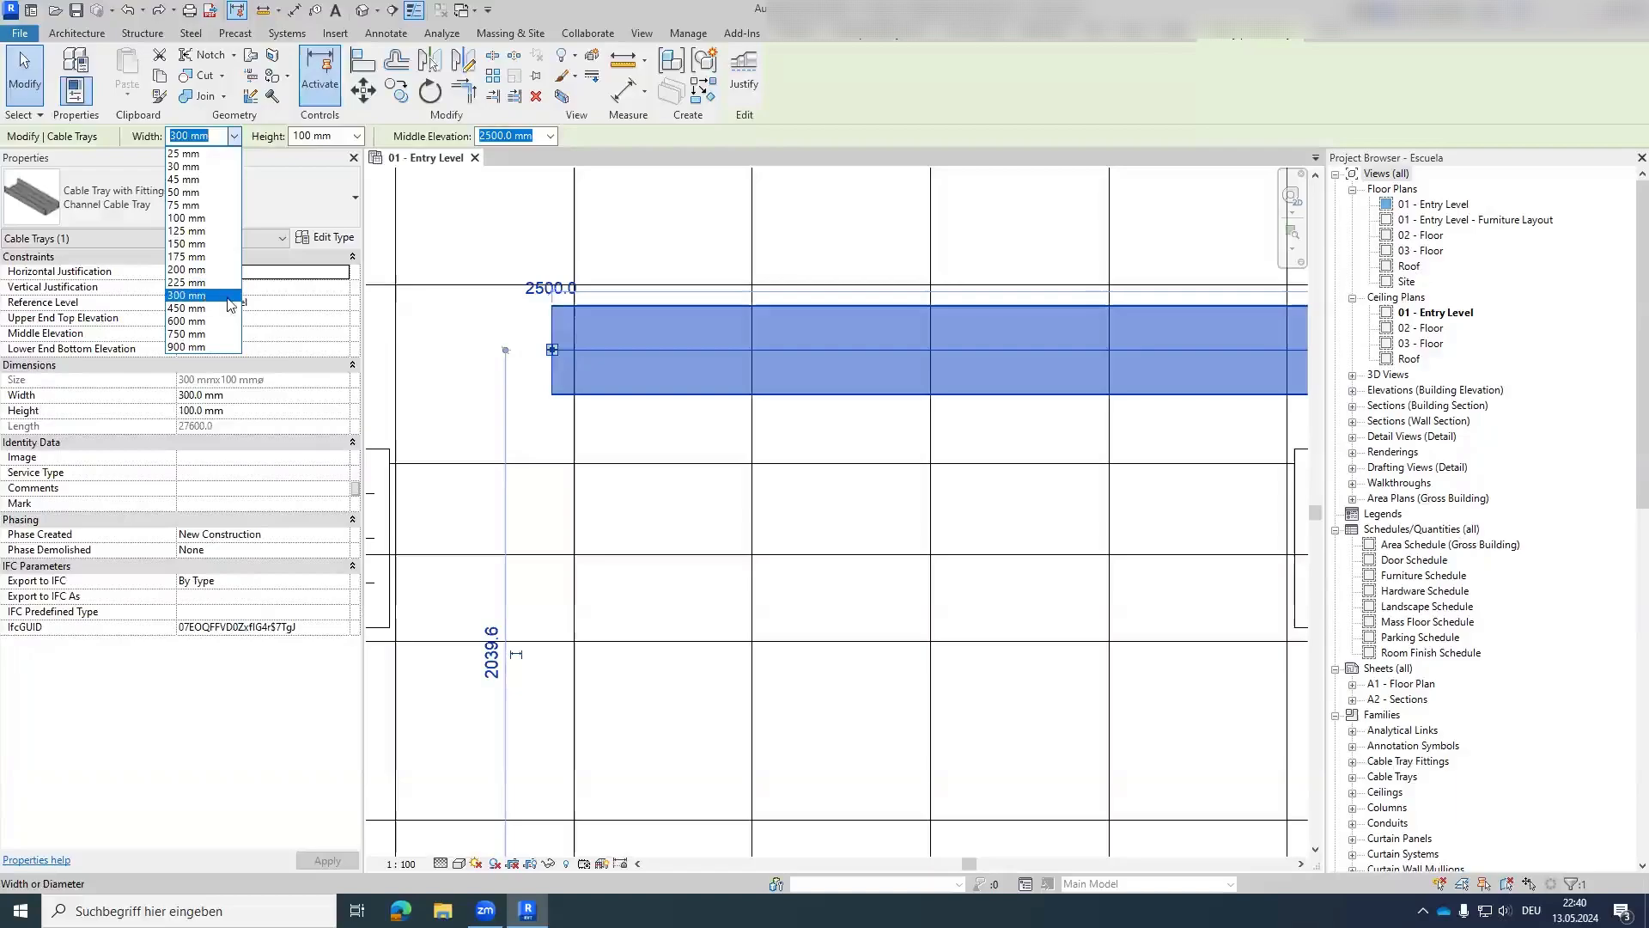
left_click(254, 402)
left_click(261, 402)
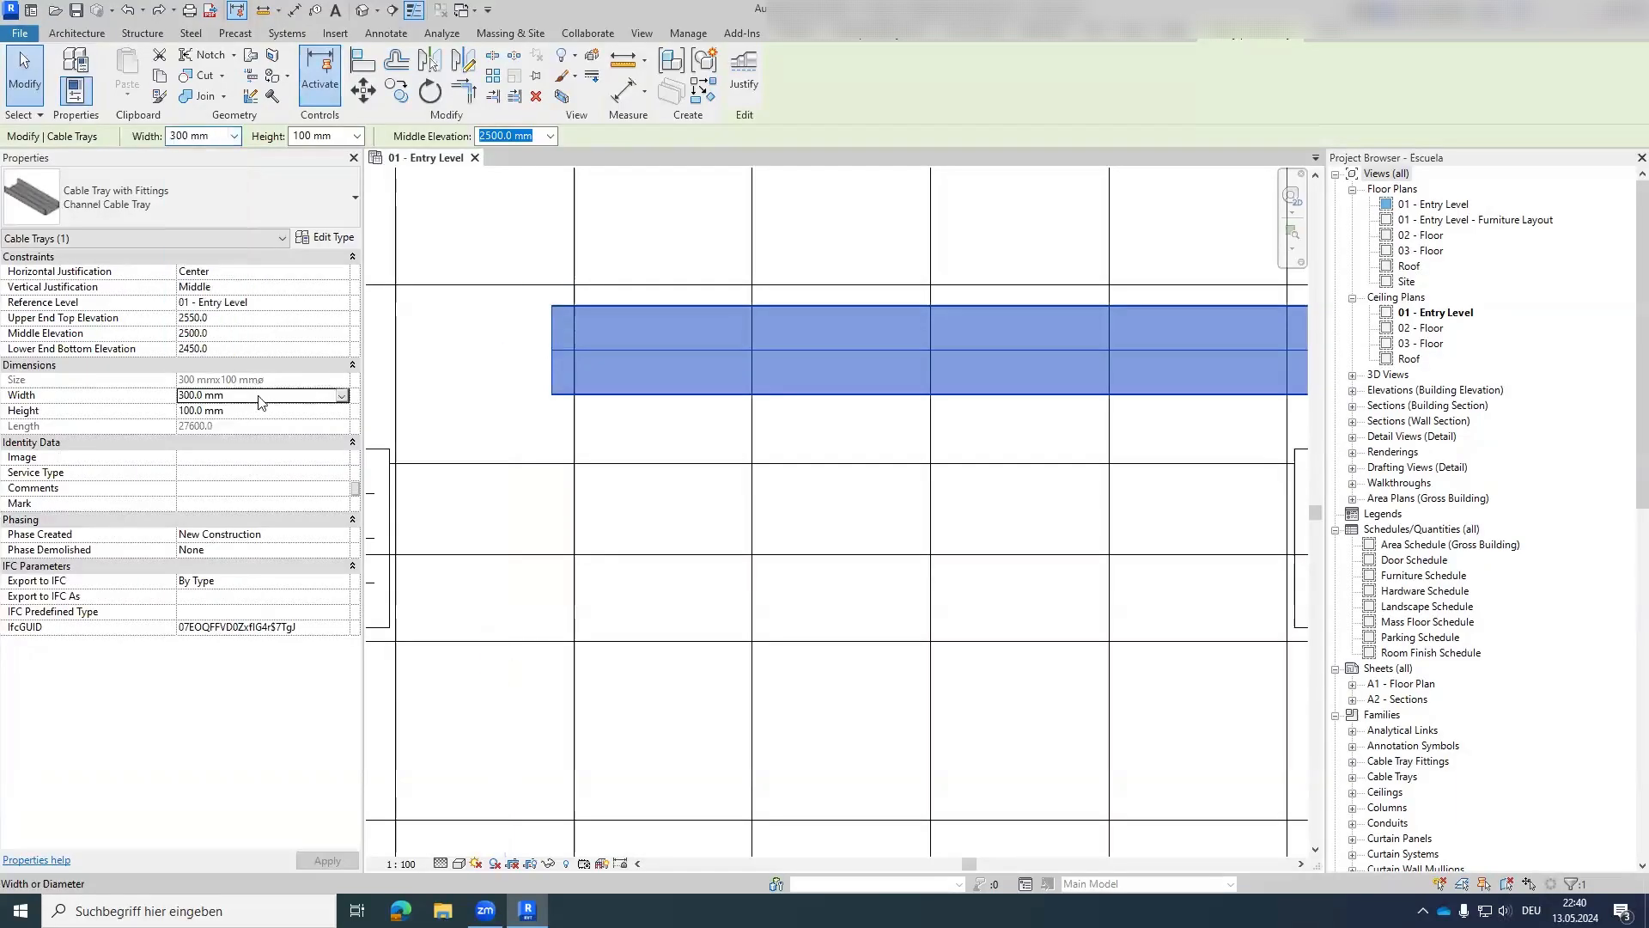
type("25")
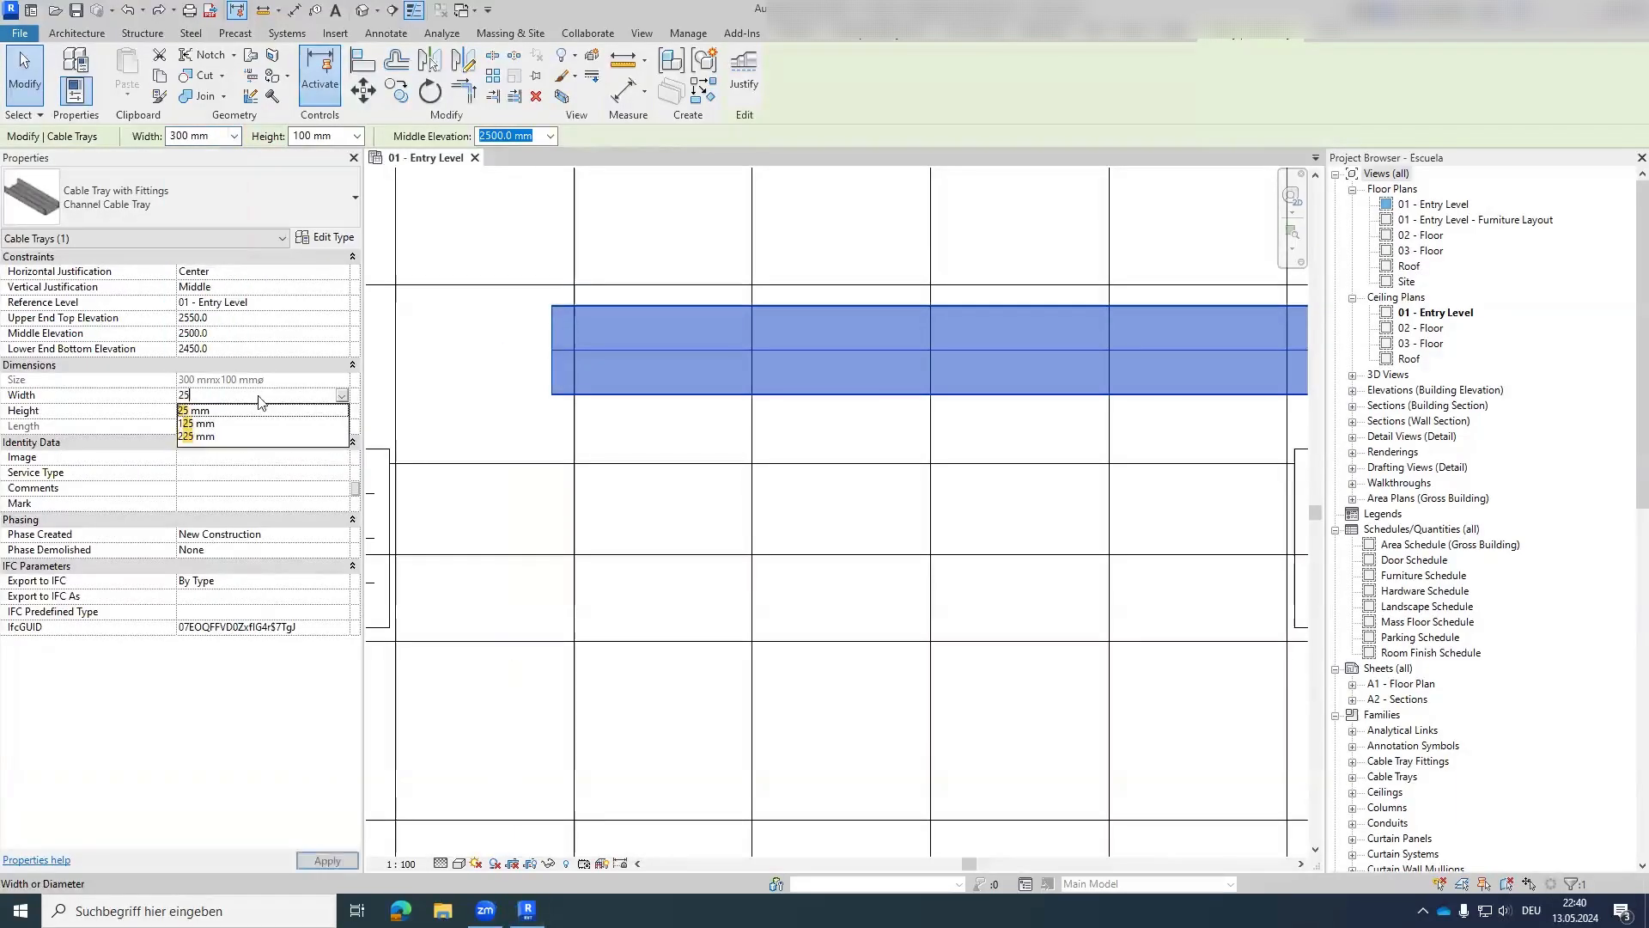
type("0")
key("Return")
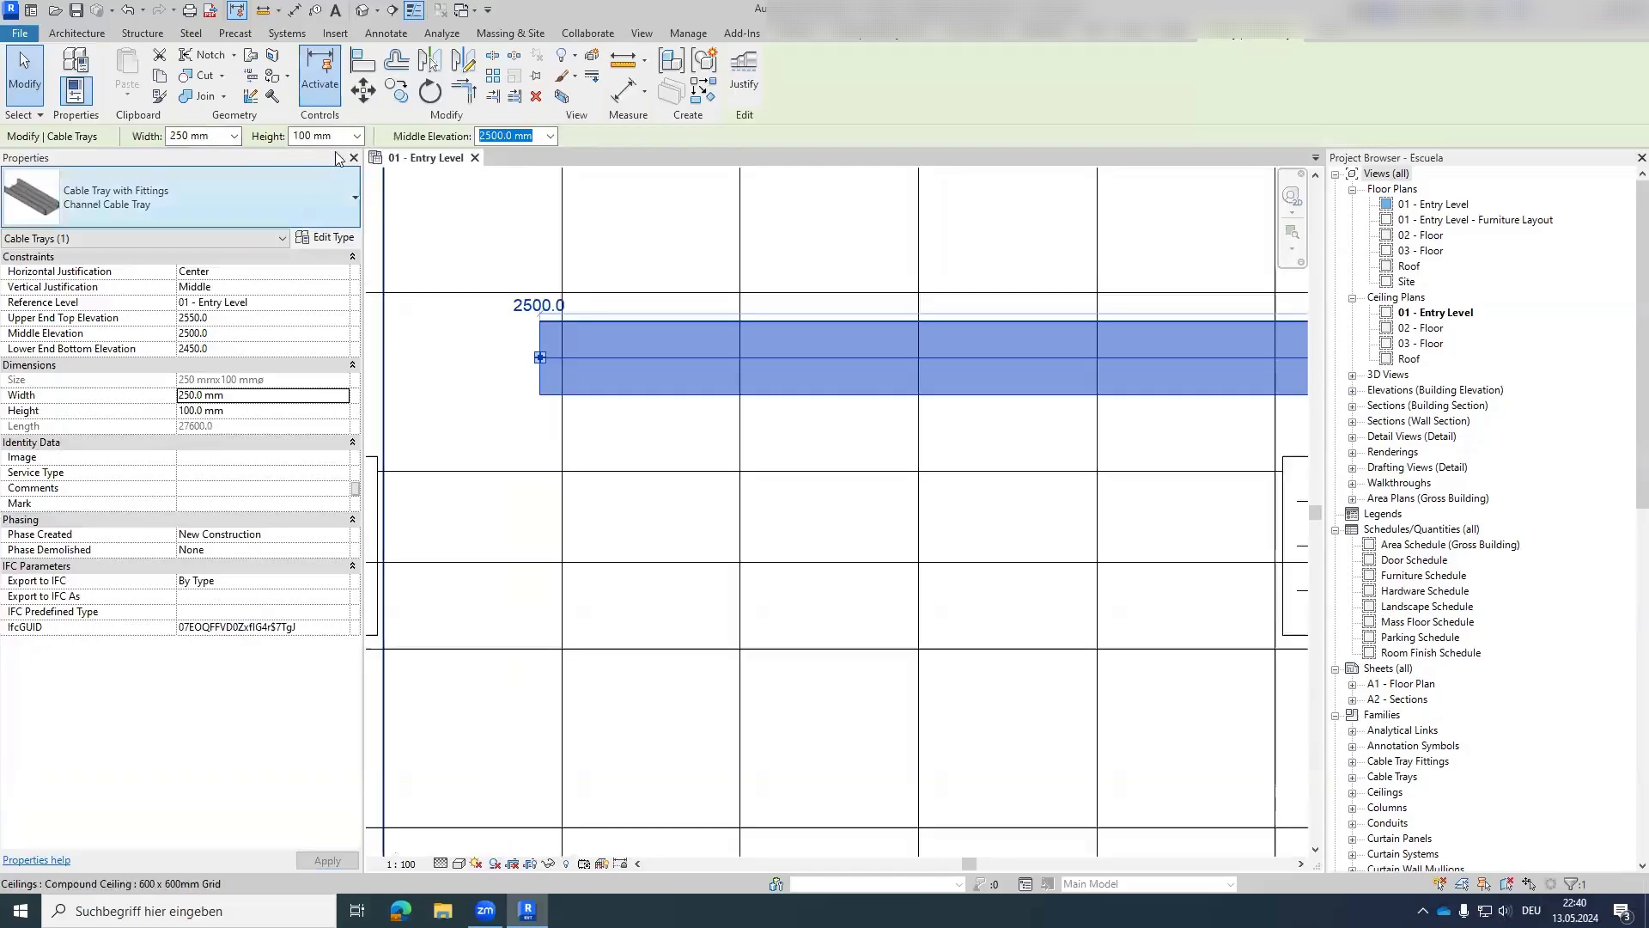
Open the Detail 0 view from its section line below the cable tray, with the tray selected in it.
scroll(494, 307, "down", 5)
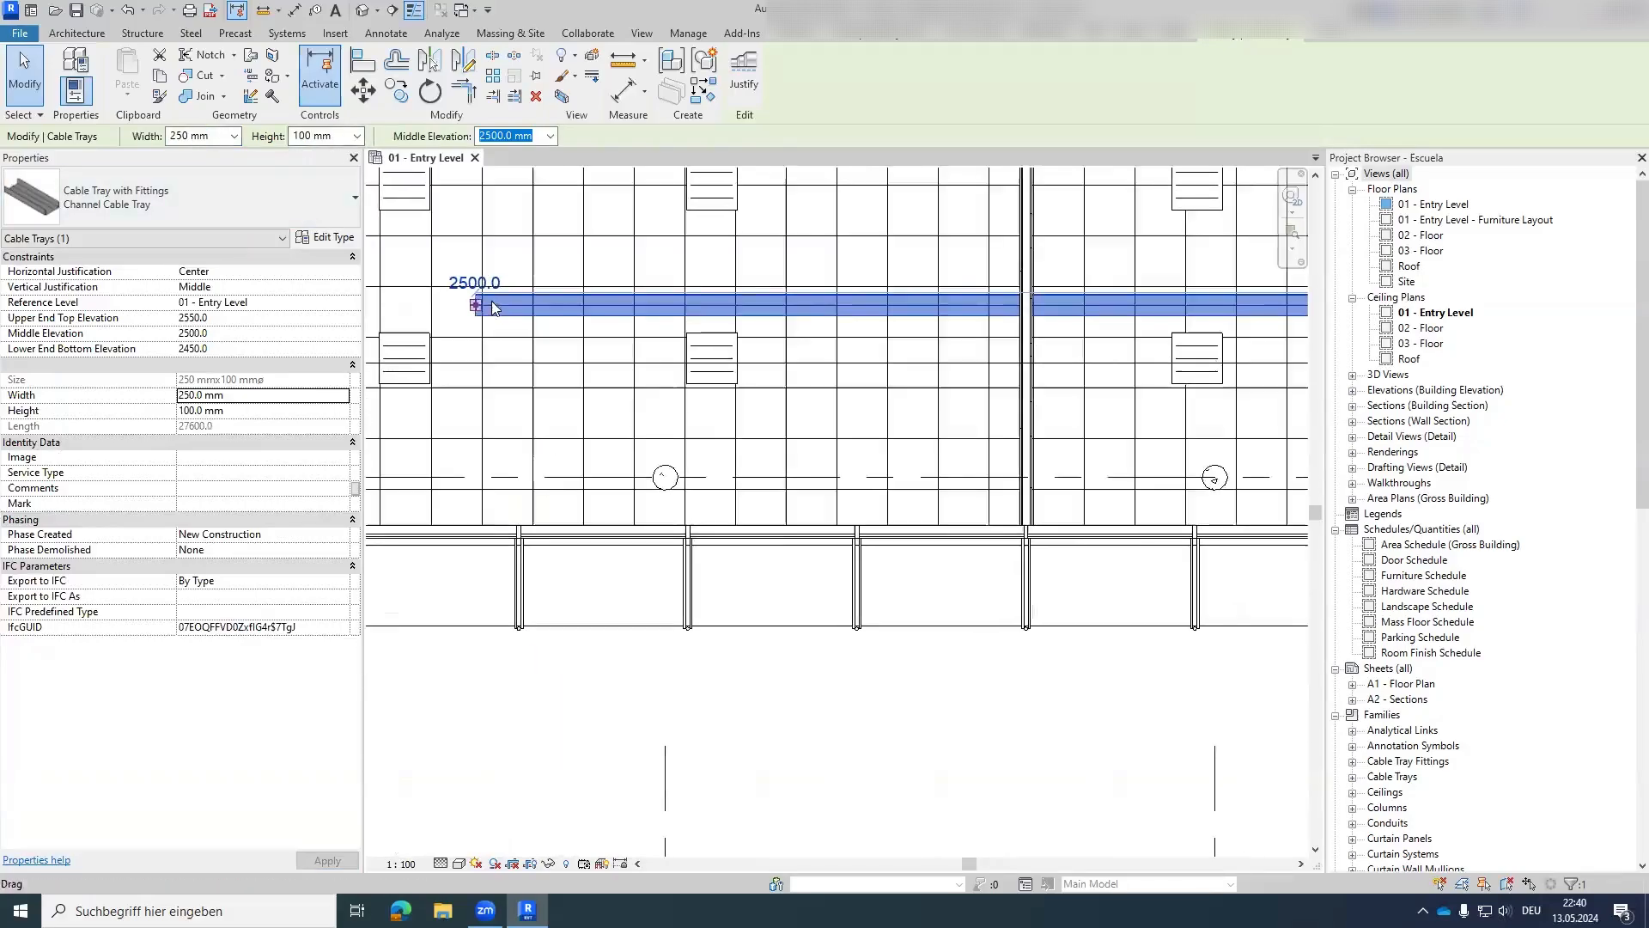
scroll(494, 307, "down", 2)
scroll(534, 313, "up", 5)
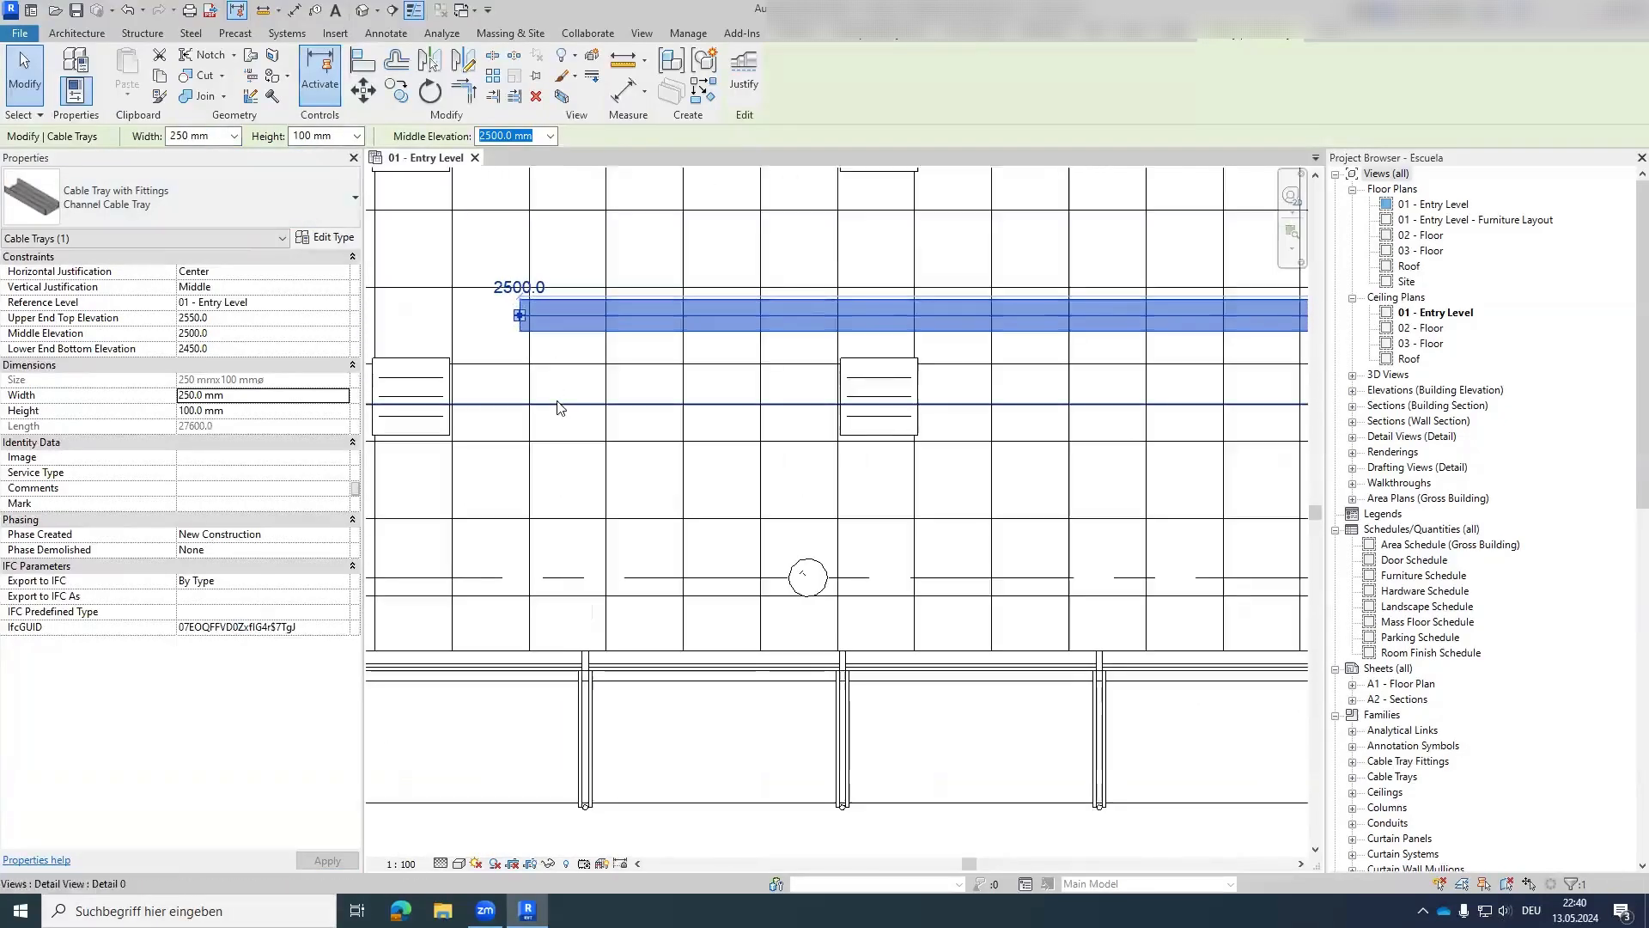
left_click(558, 404)
right_click(559, 405)
left_click(656, 504)
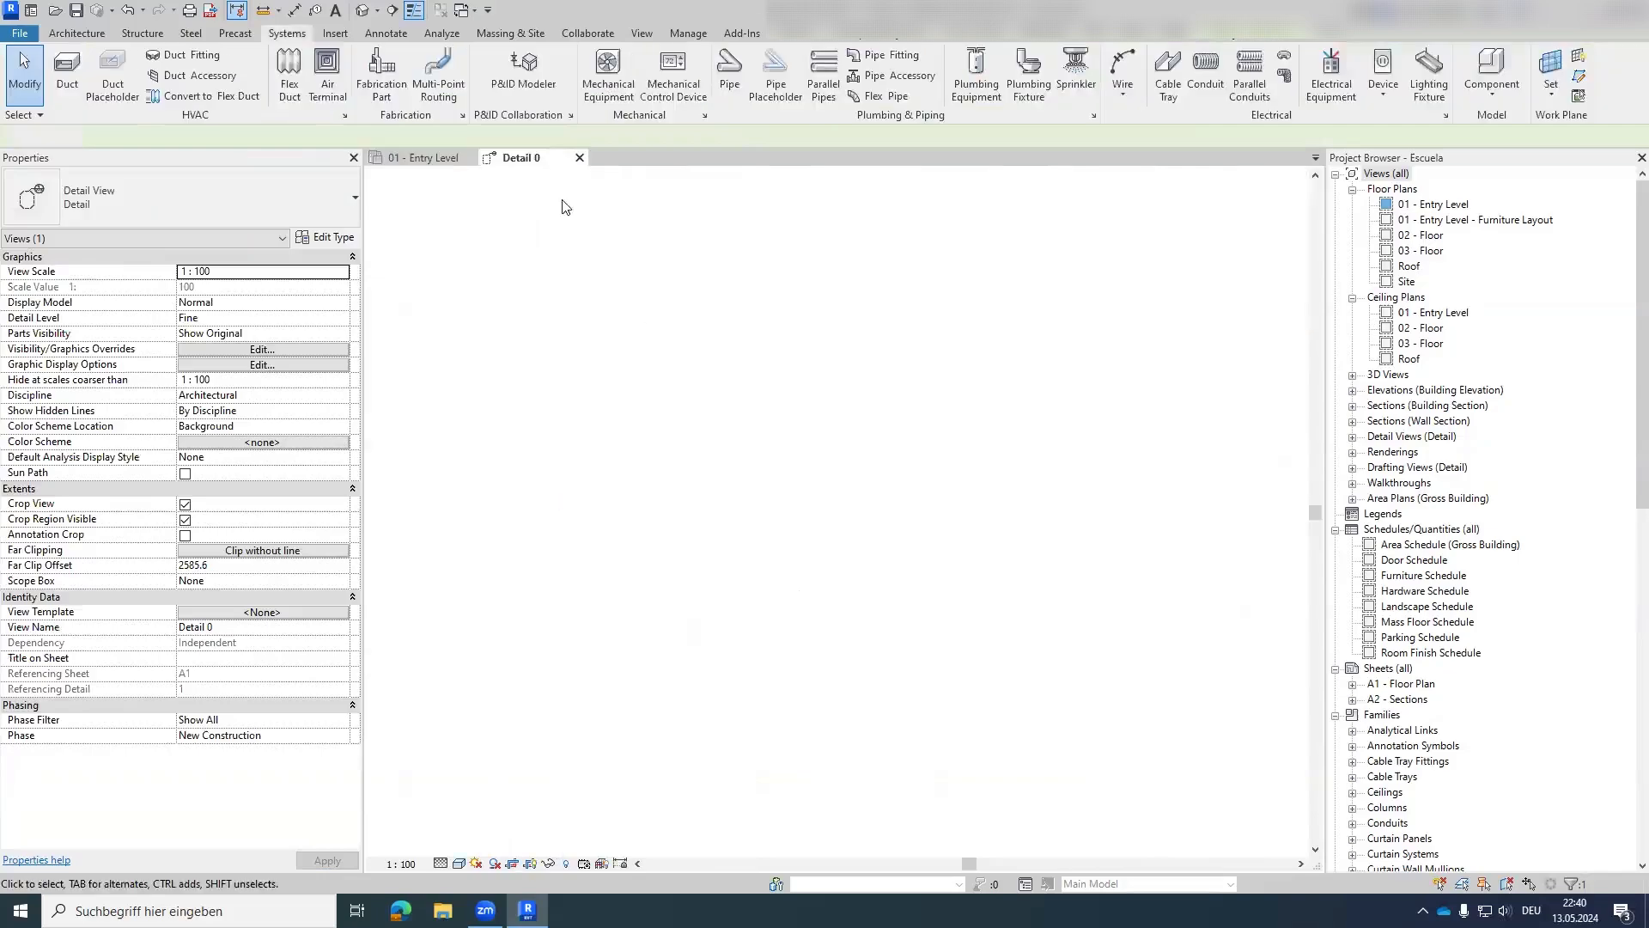
left_click(444, 159)
left_click(581, 300)
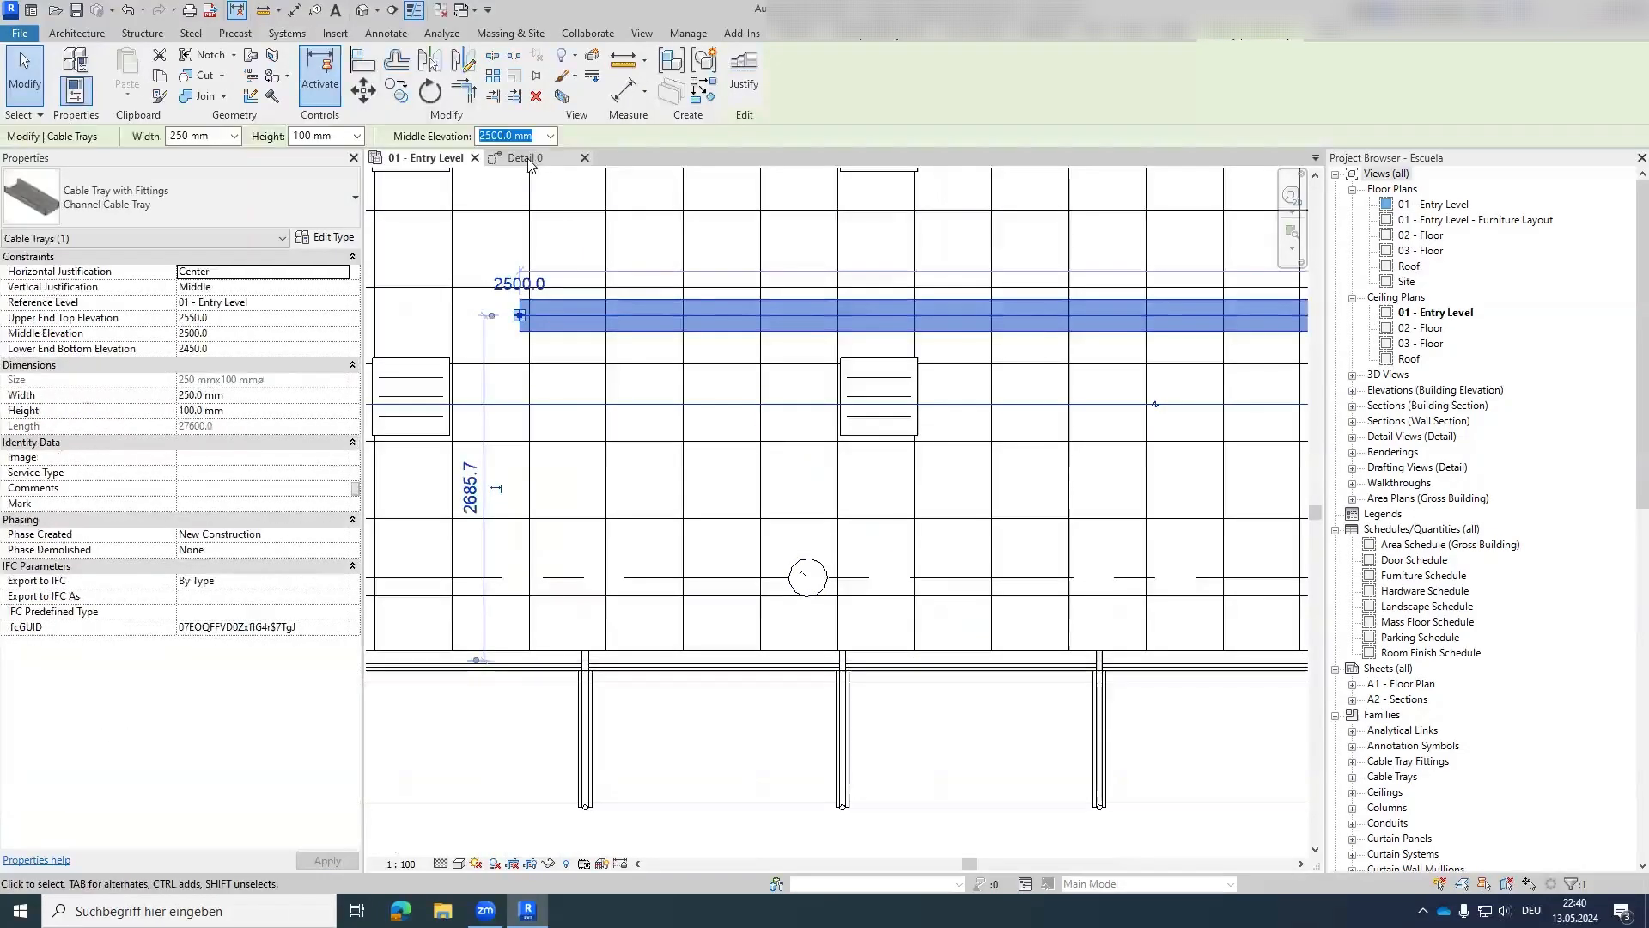
left_click(525, 158)
scroll(400, 489, "up", 4)
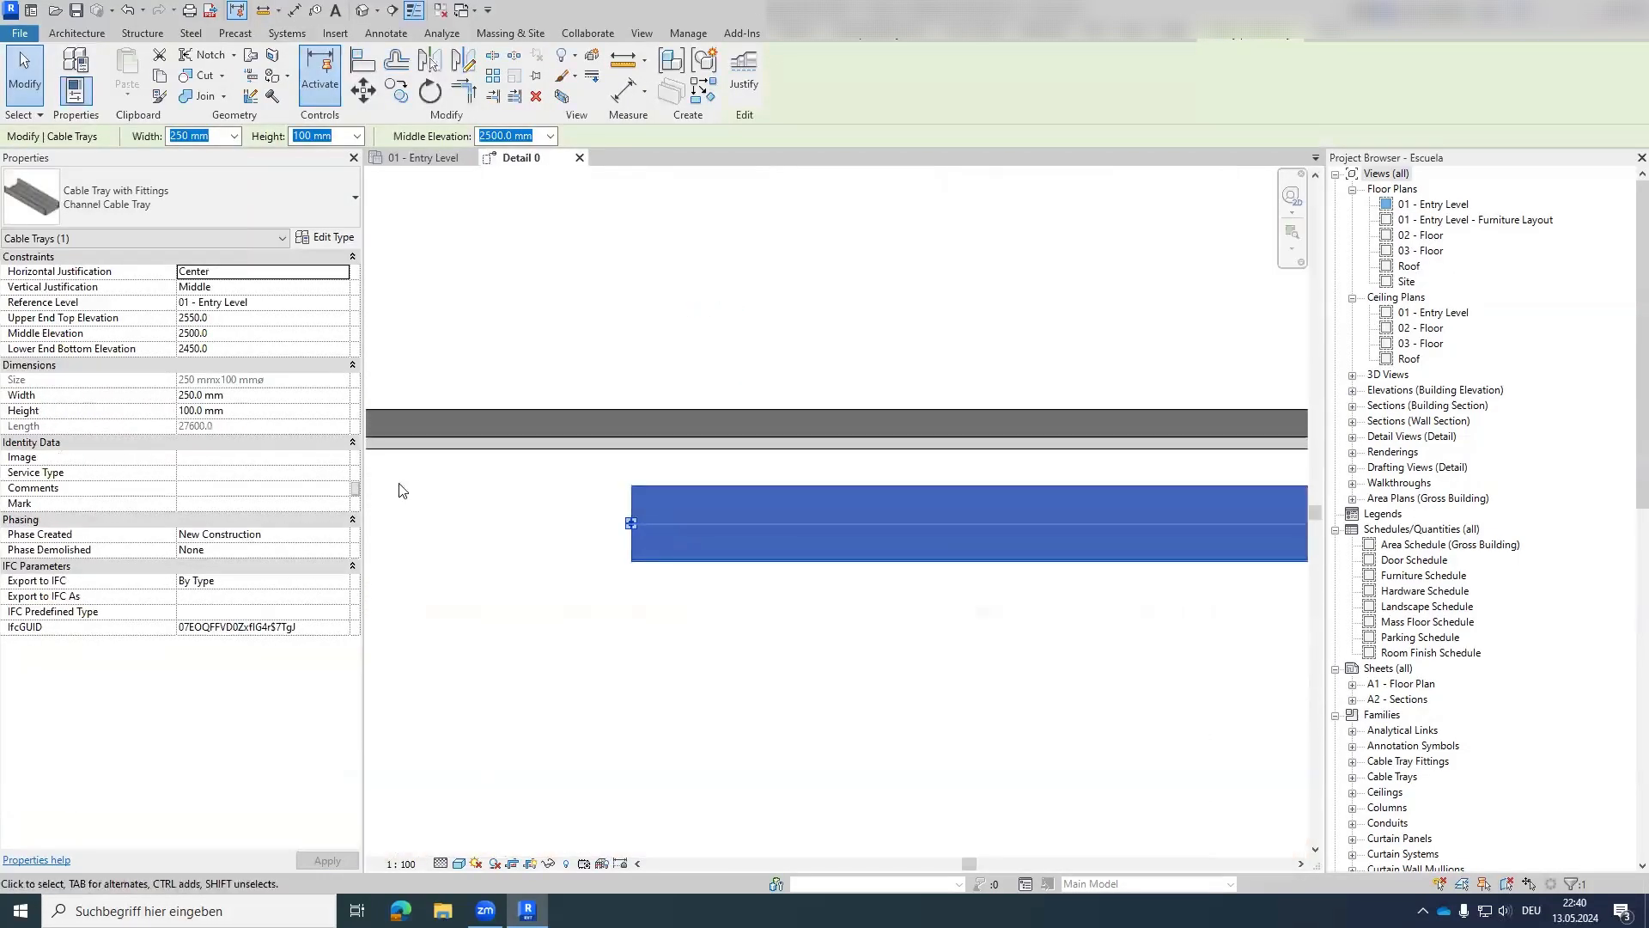
Set the height of the selected cable tray to 60 mm.
left_click(357, 136)
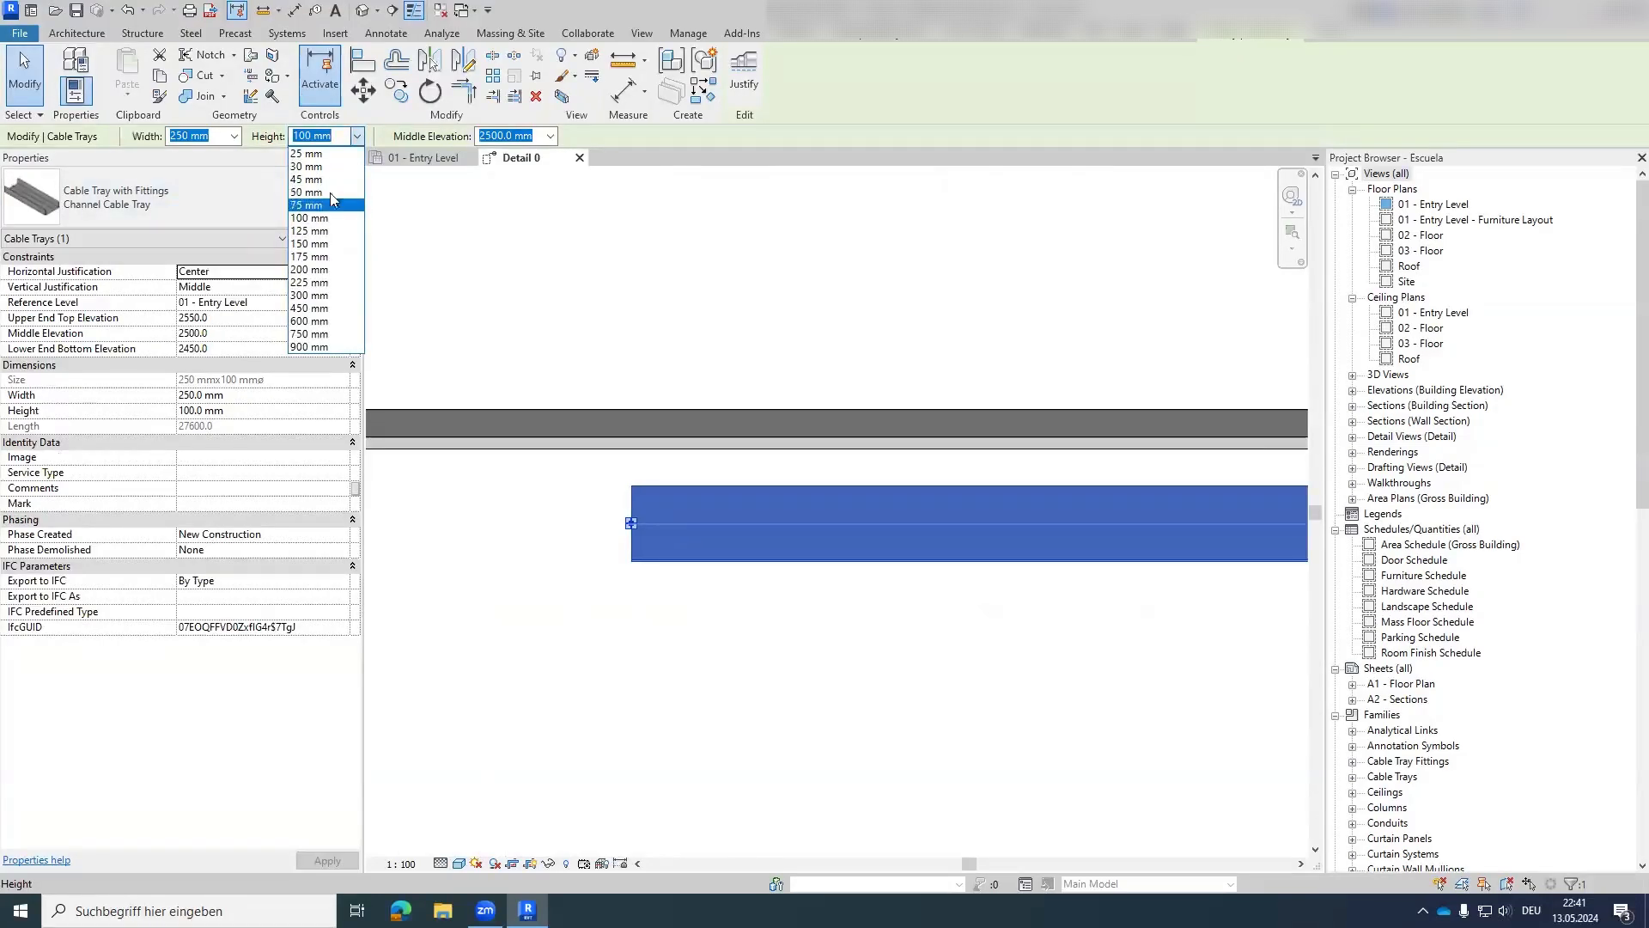
left_click(236, 420)
left_click(242, 415)
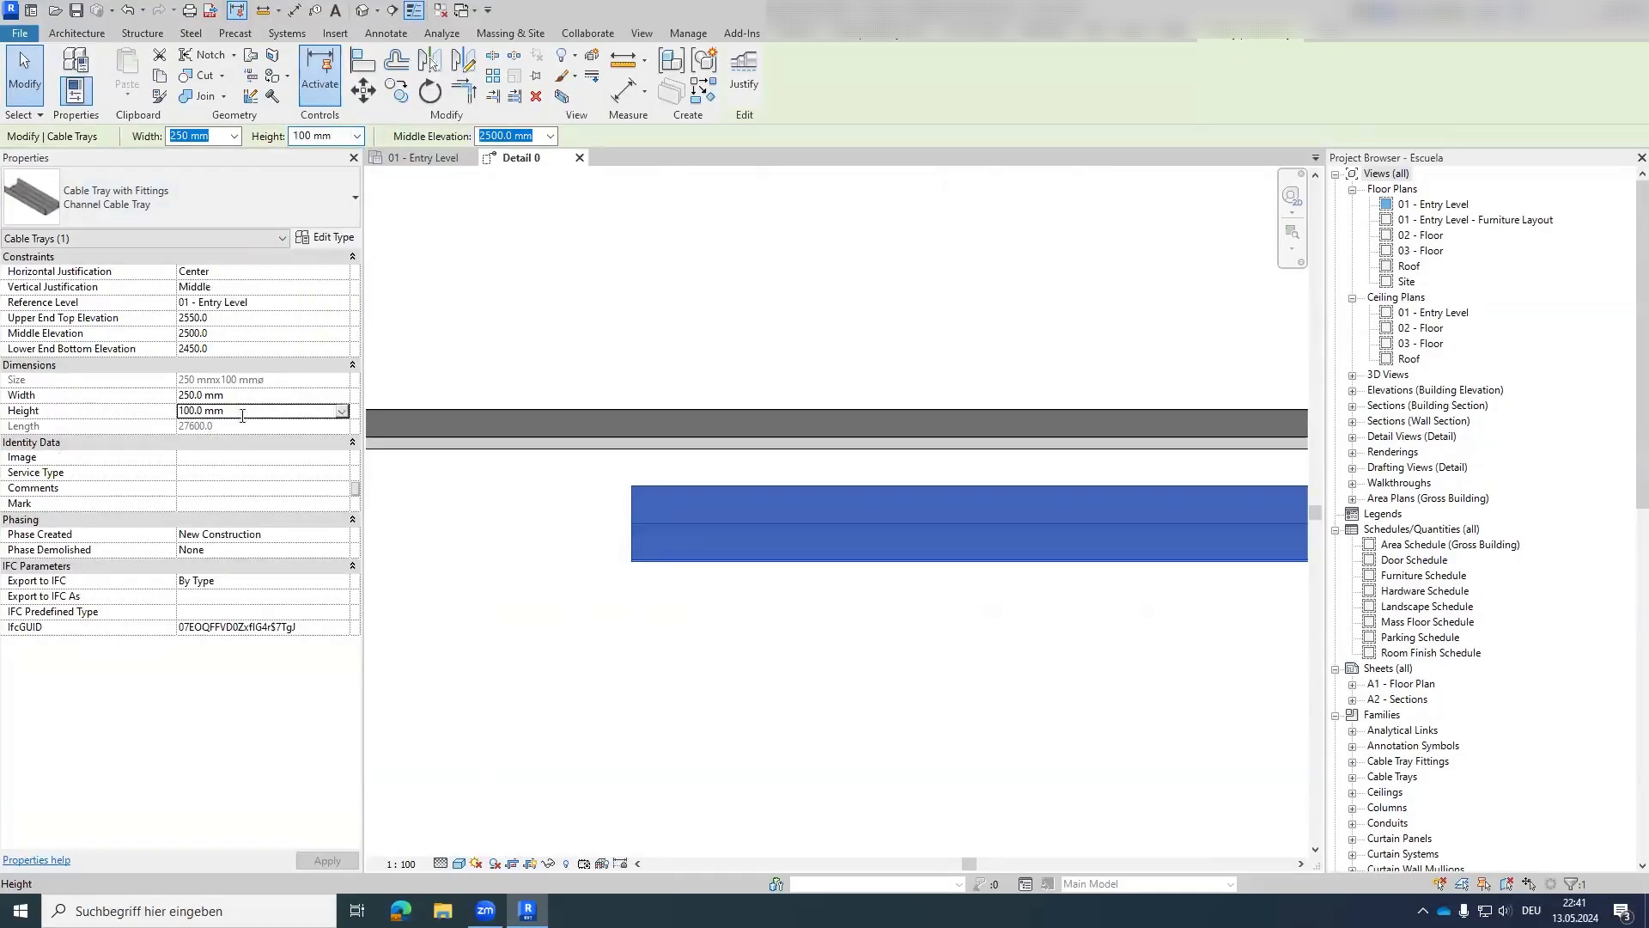
type("60")
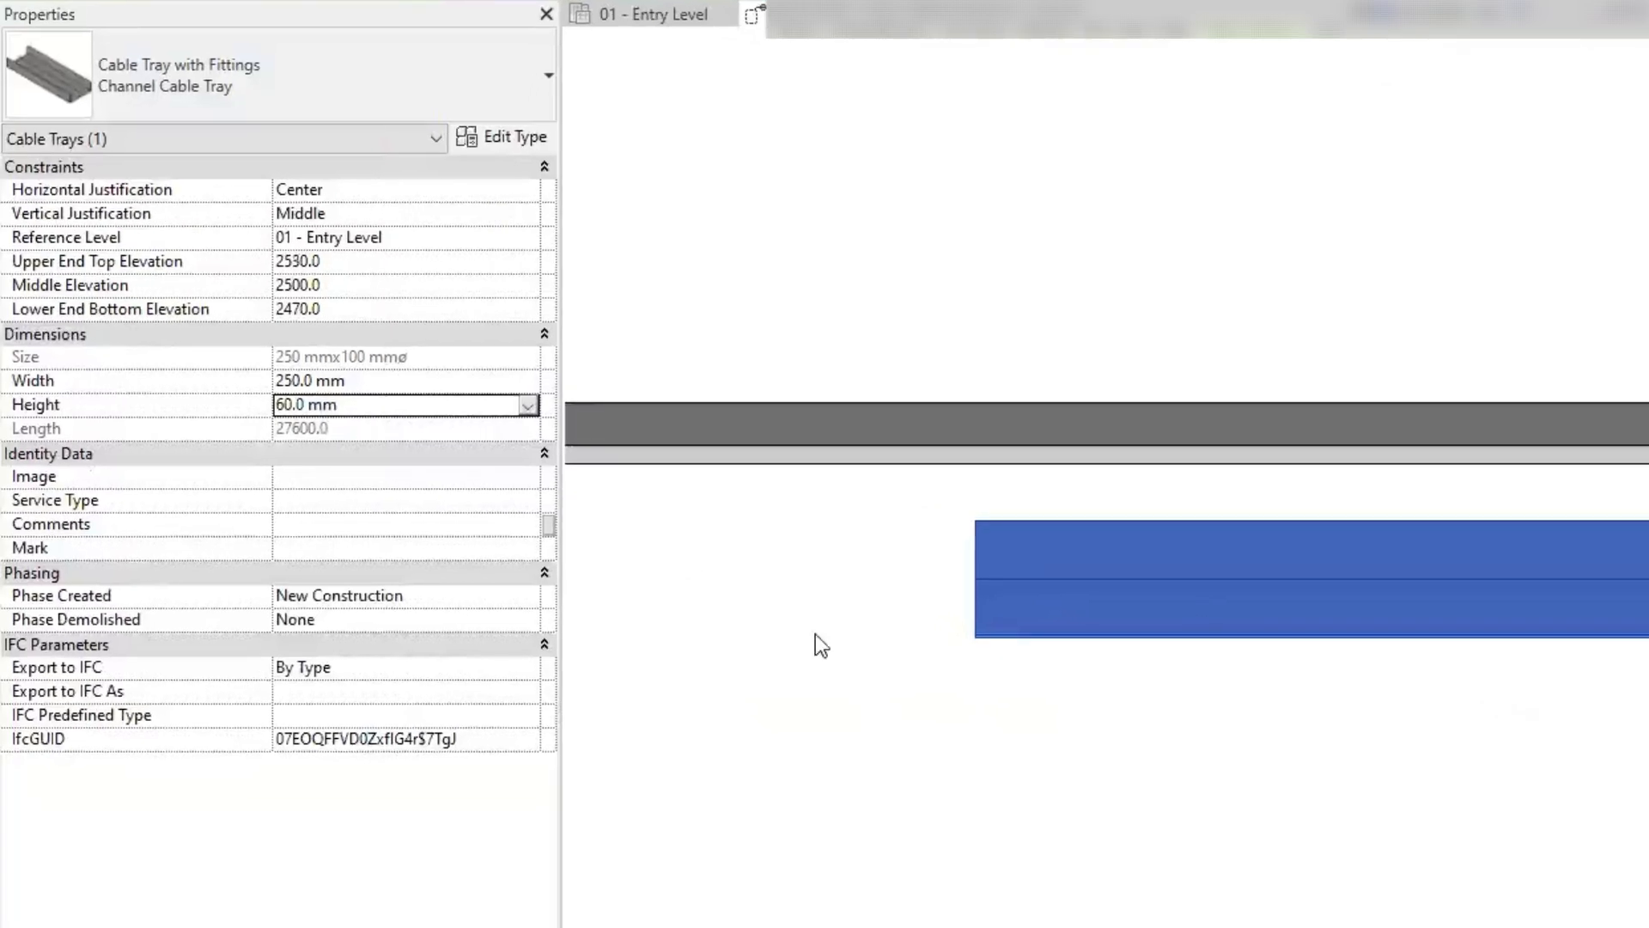
scroll(919, 604, "down", 2)
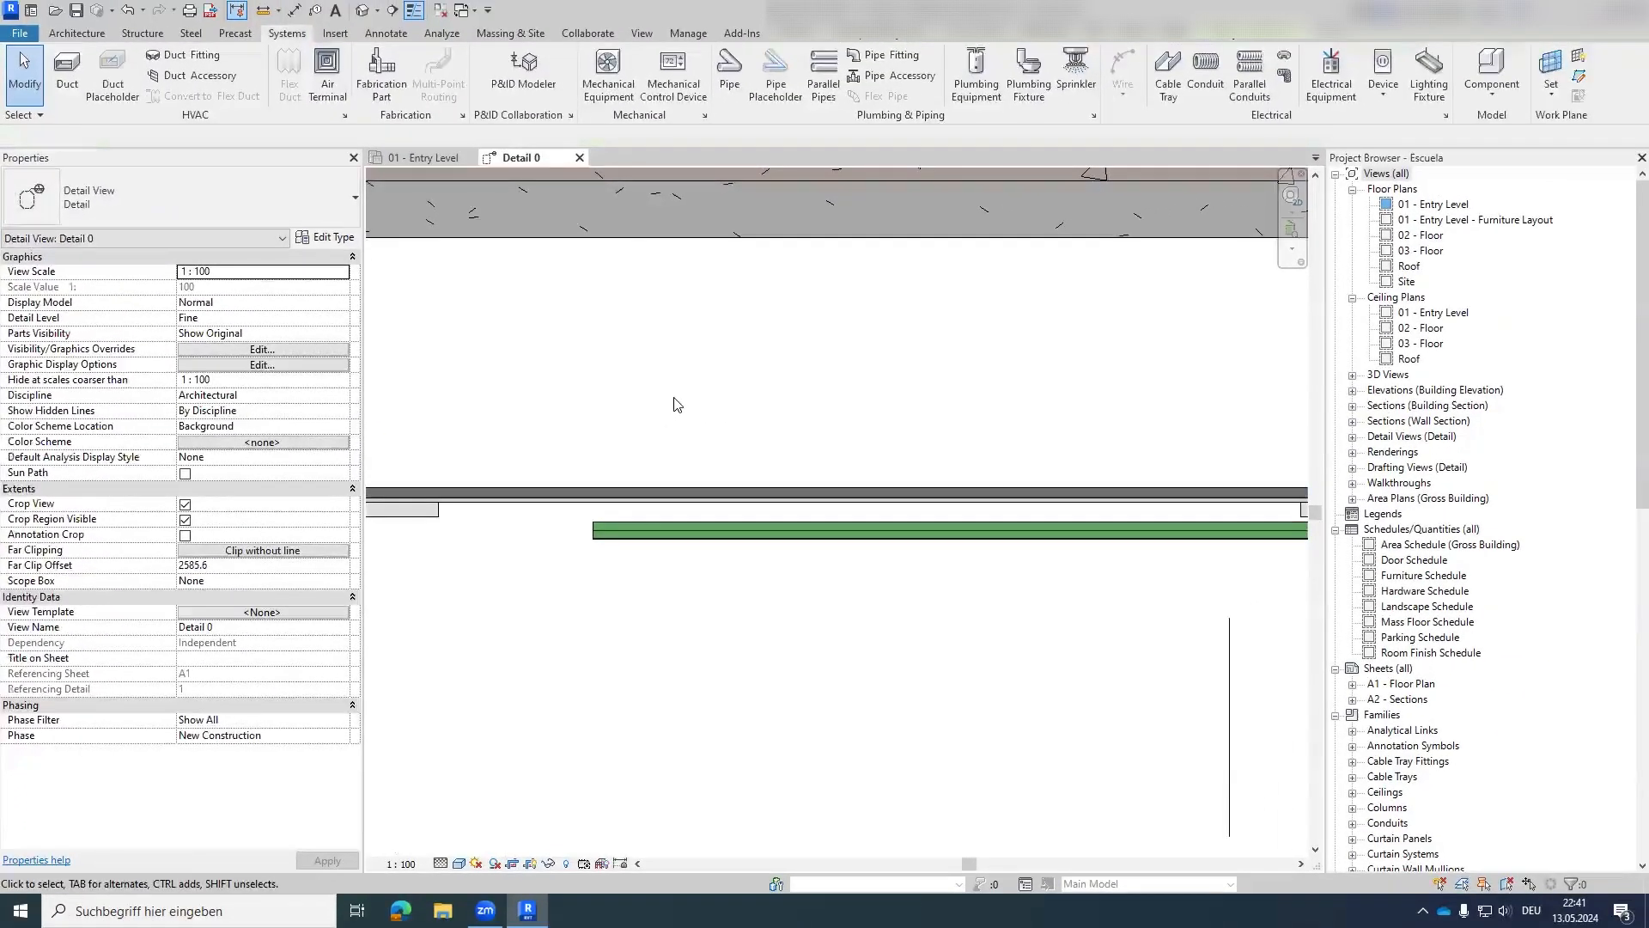
Add a new size to the cable tray size list in the Electrical Settings, keeping the proposed value.
middle_click_drag(685, 402, 662, 395)
middle_click_drag(519, 360, 510, 382)
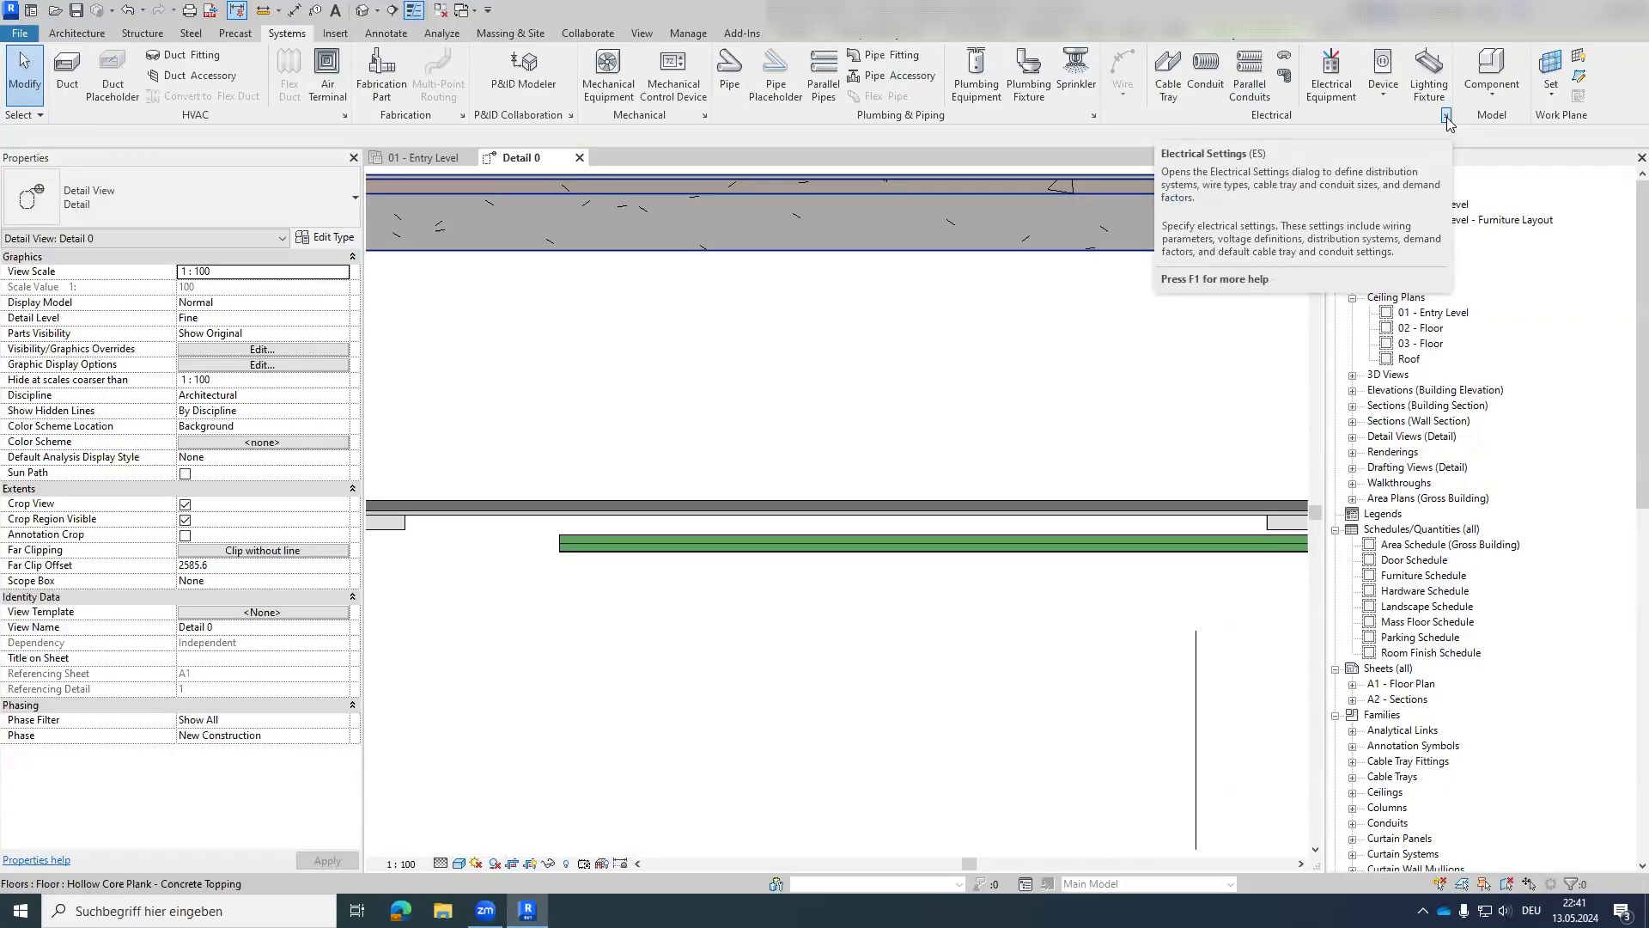
key("e")
key("s")
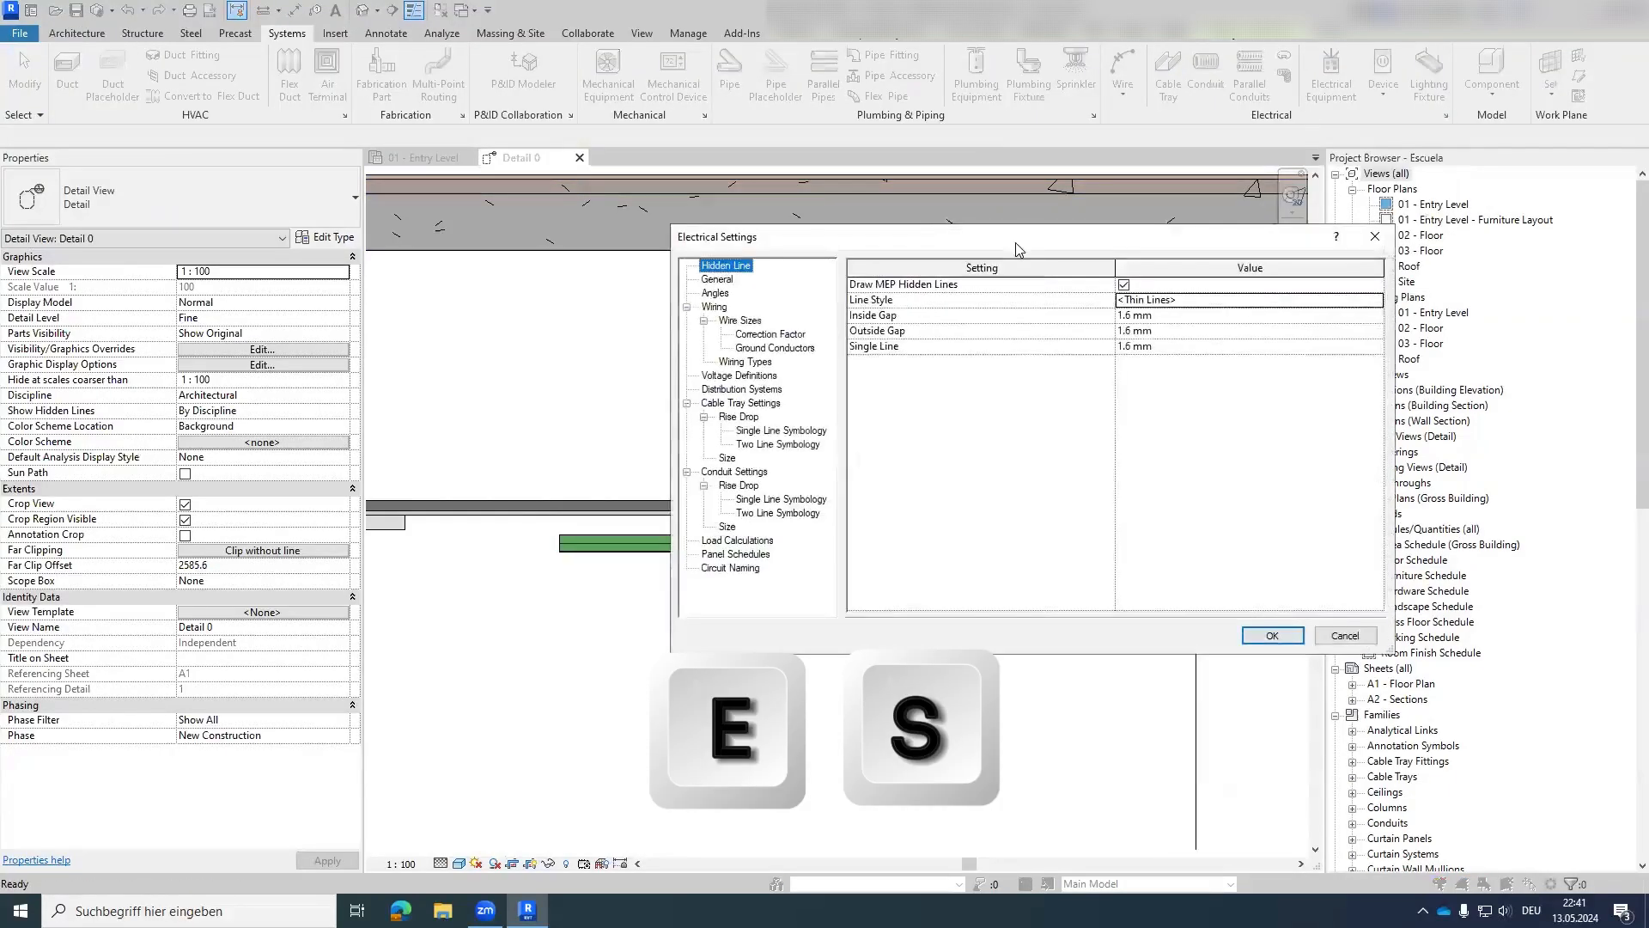
left_click_drag(1009, 243, 811, 231)
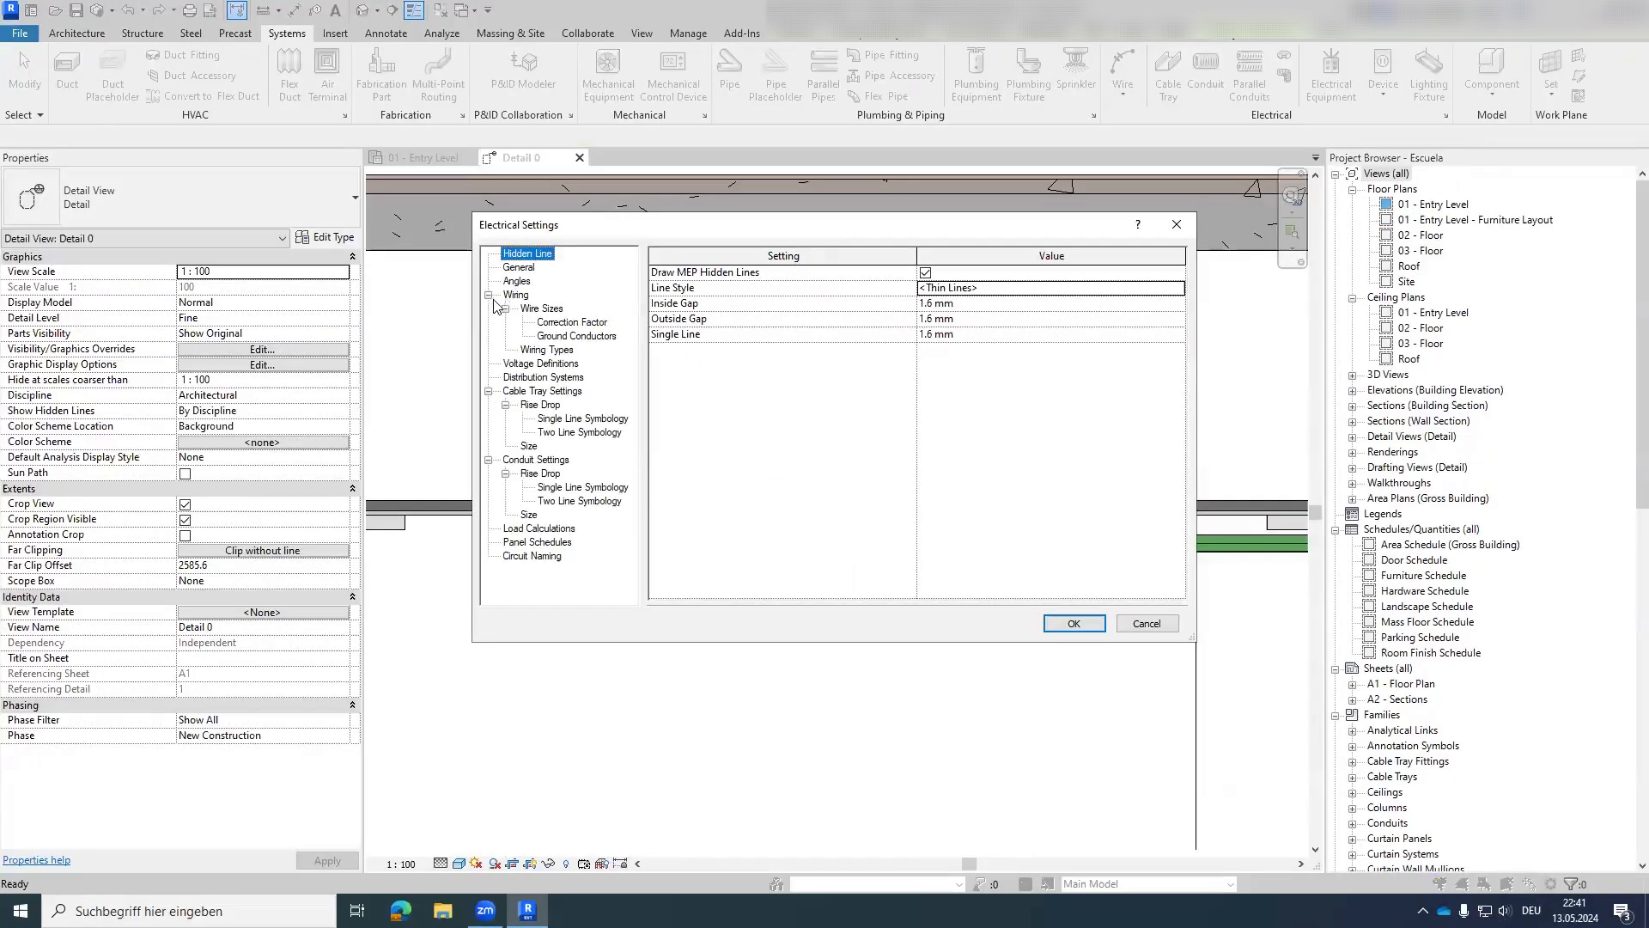
left_click(506, 405)
left_click(528, 419)
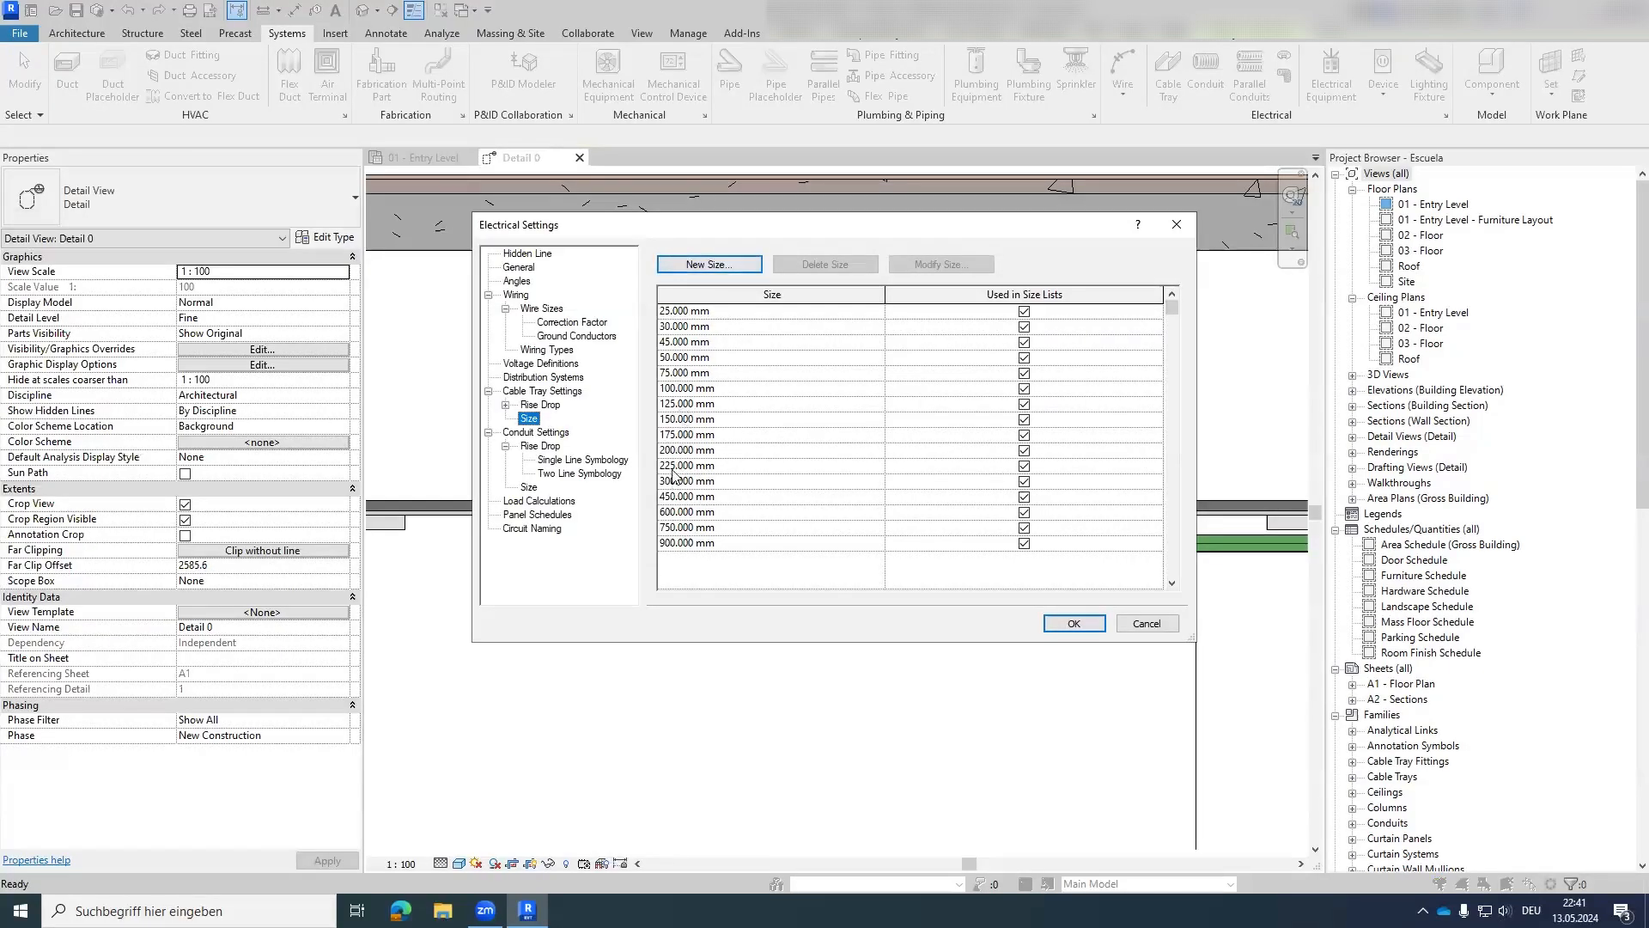
left_click(724, 264)
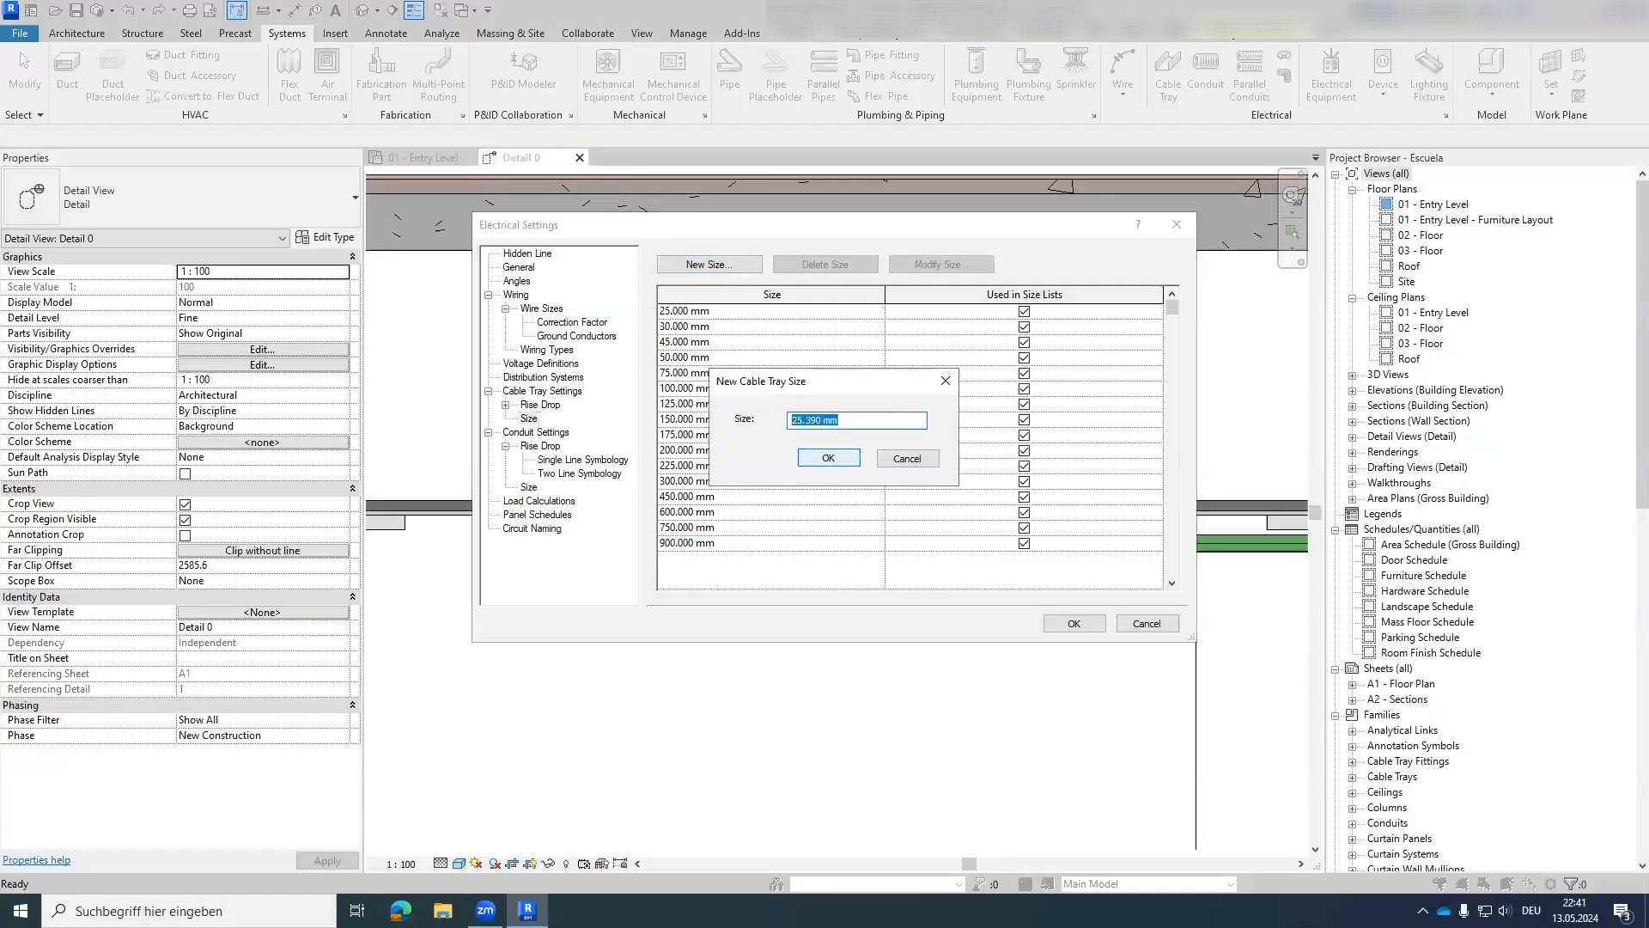
key("Return")
left_click(1074, 623)
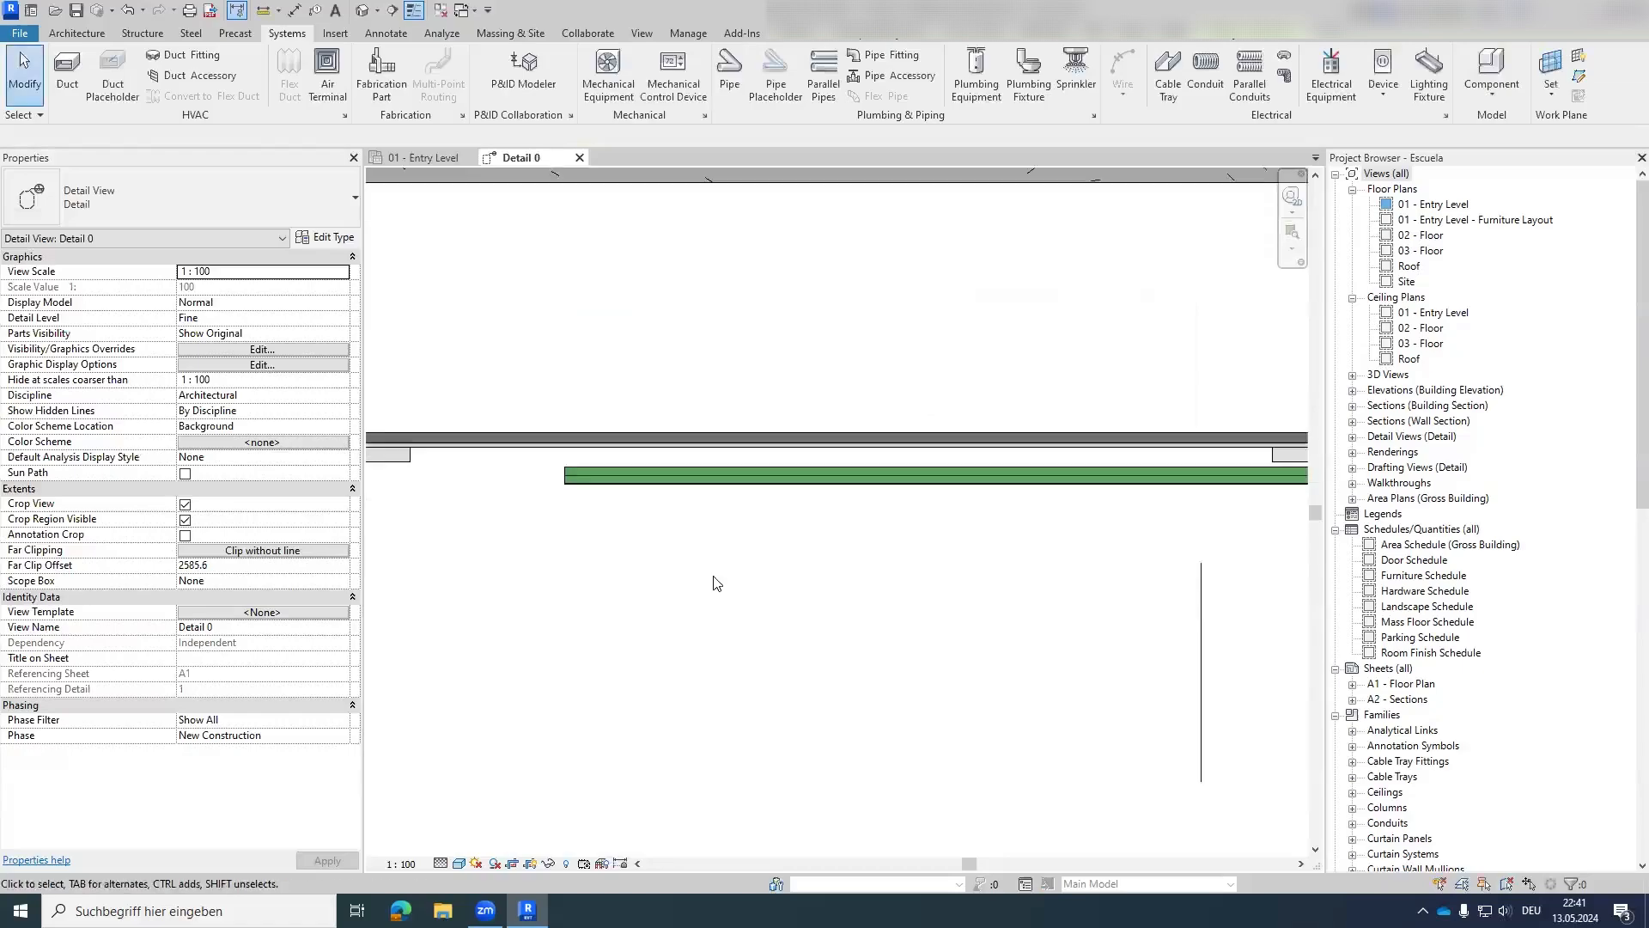
In the entry level ceiling plan, split the cable tray just before the first partition wall and delete the piece connecting both parts at the cut.
key("ctrl+Tab")
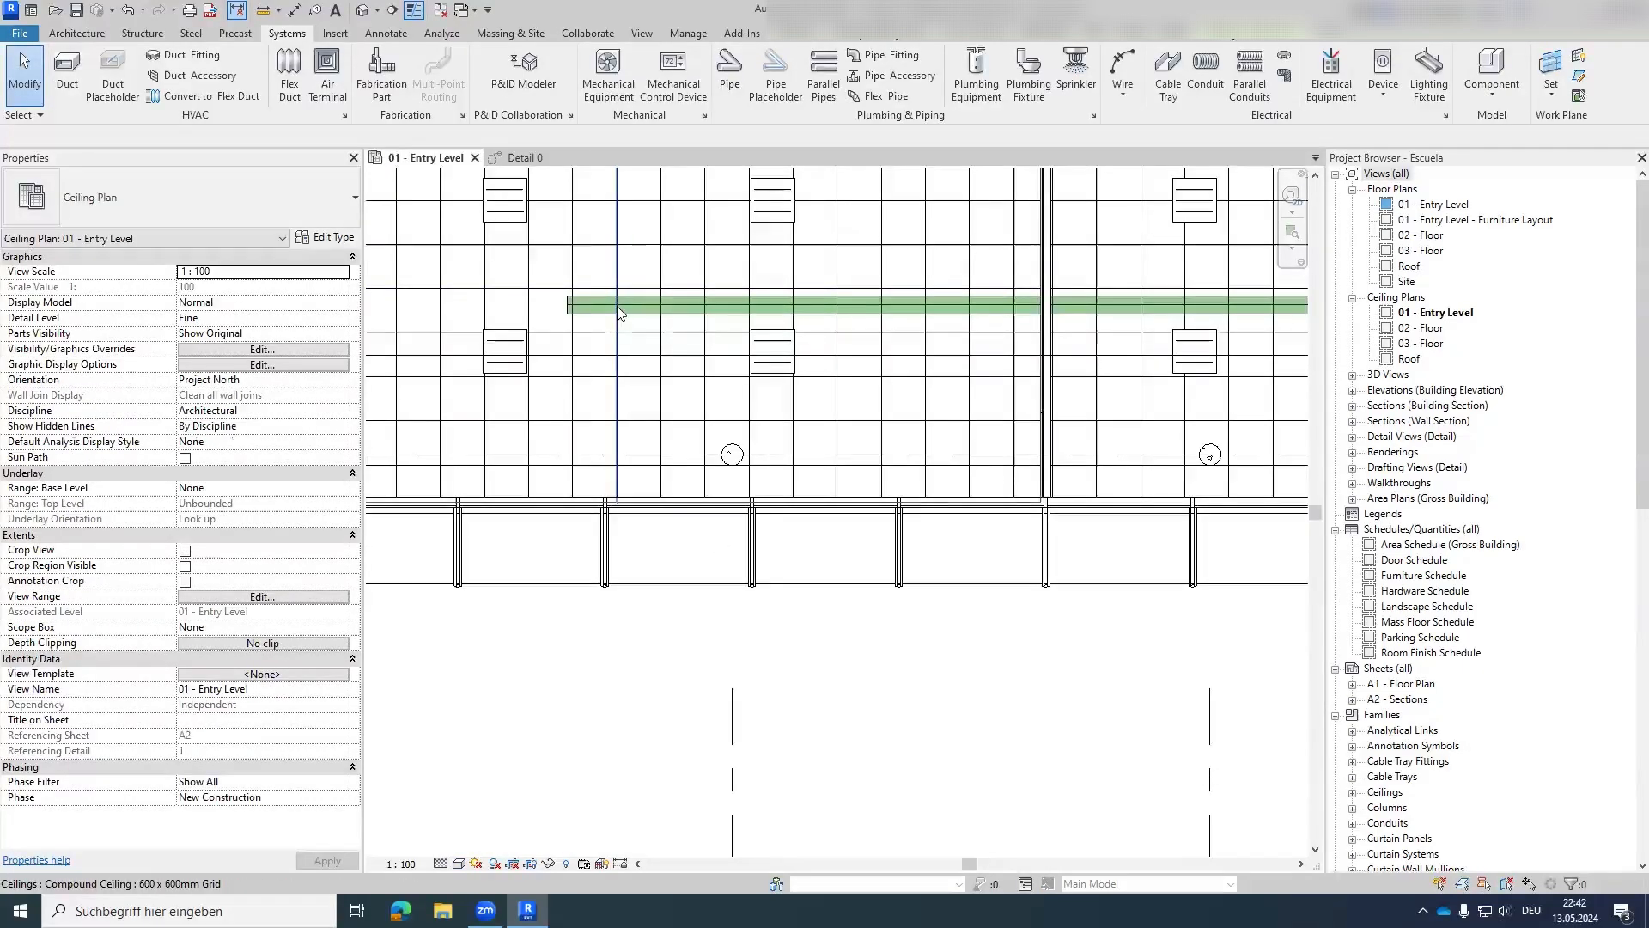
middle_click_drag(869, 358, 761, 363)
middle_click_drag(941, 314, 901, 327)
scroll(901, 327, "up", 5)
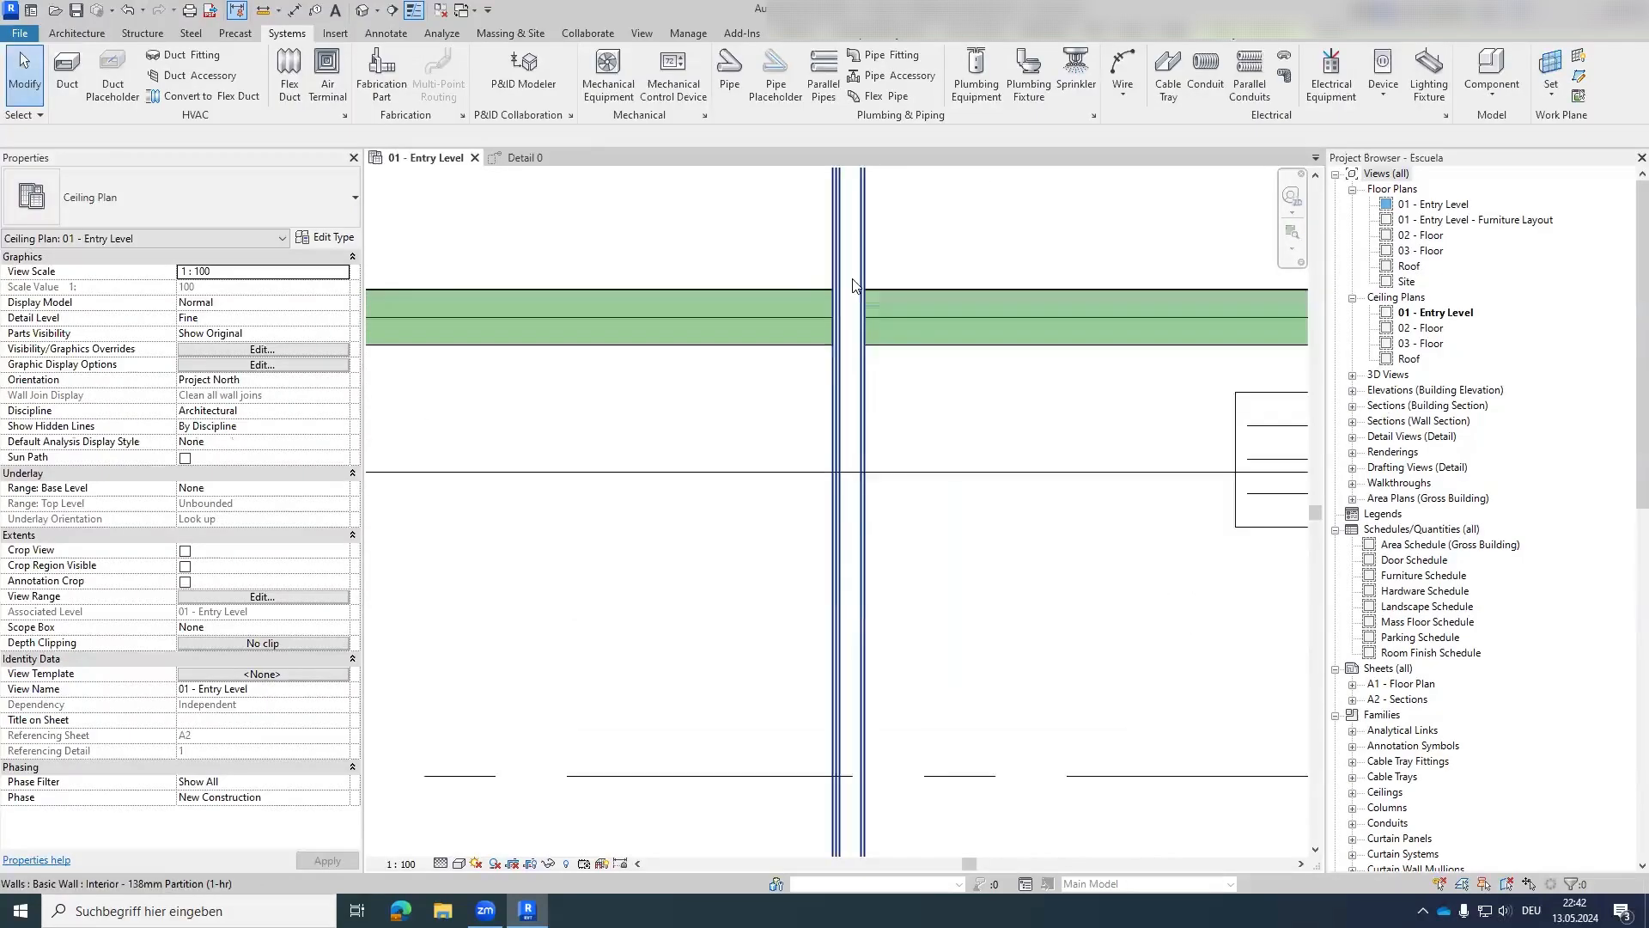
scroll(897, 350, "down", 6)
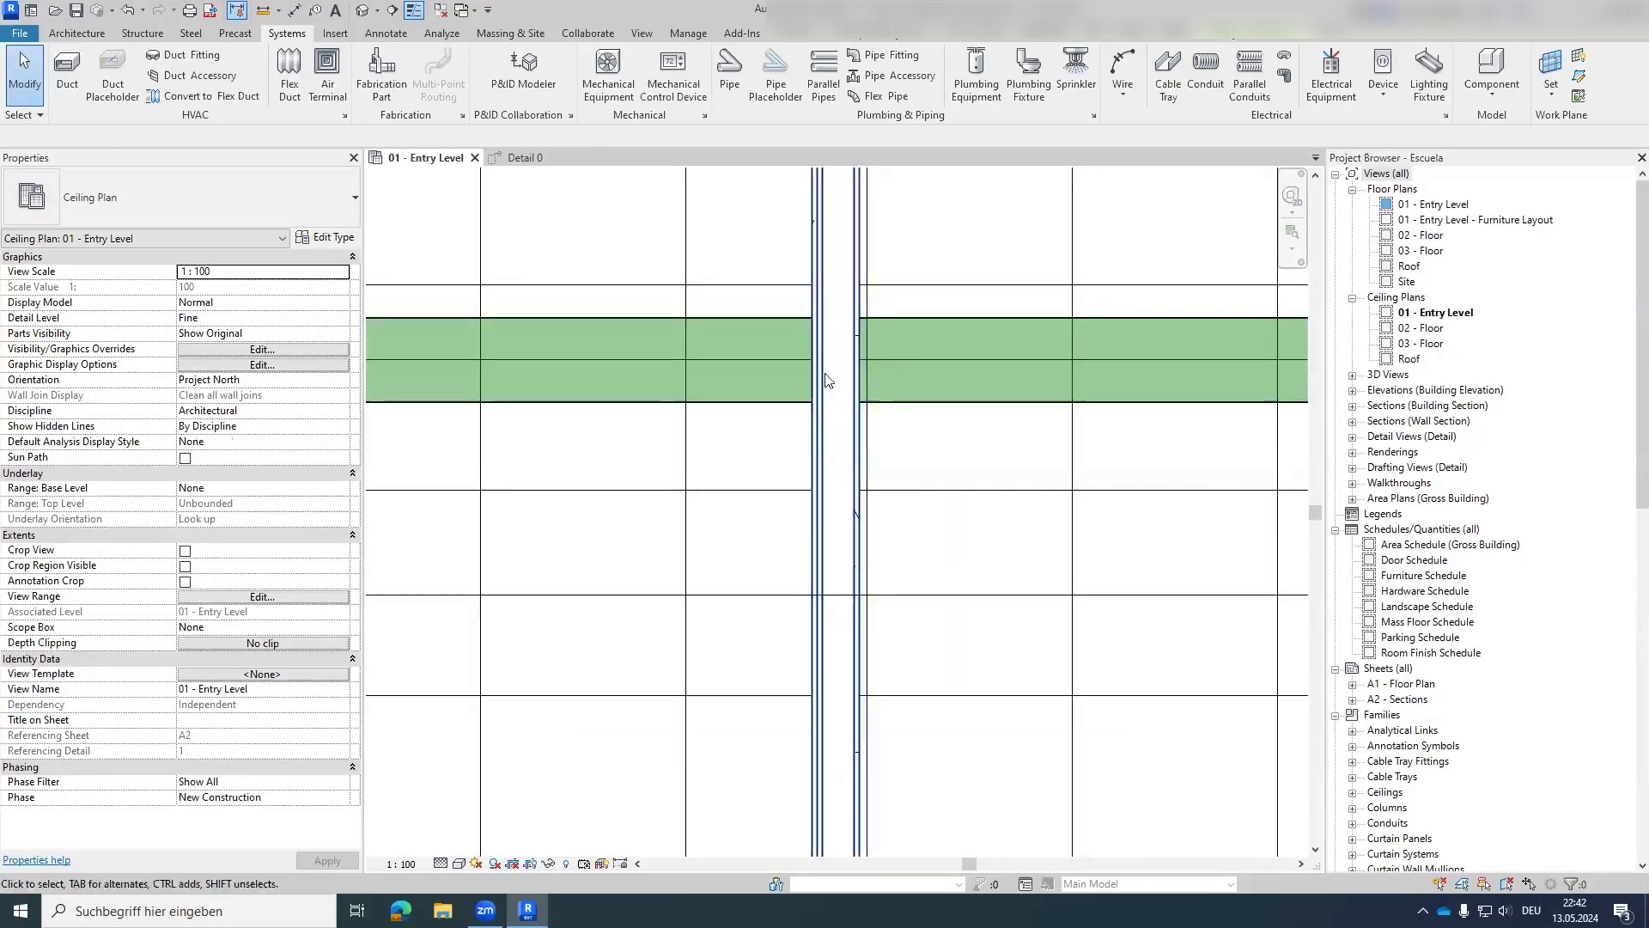
scroll(814, 394, "up", 2)
scroll(815, 392, "up", 4)
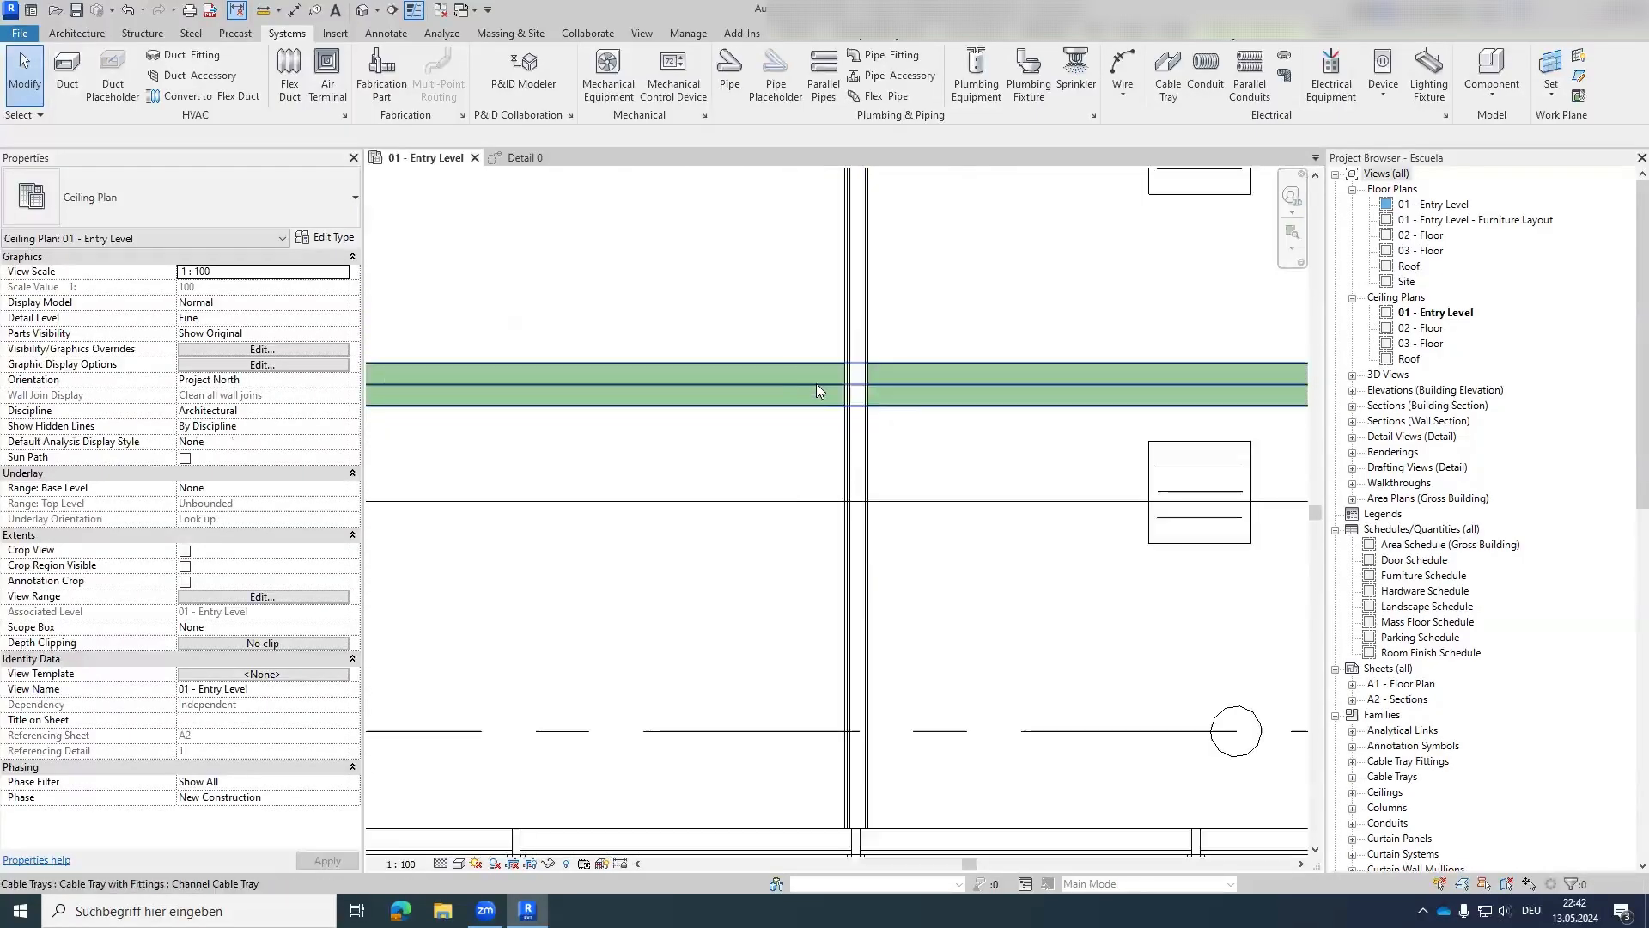
left_click(808, 371)
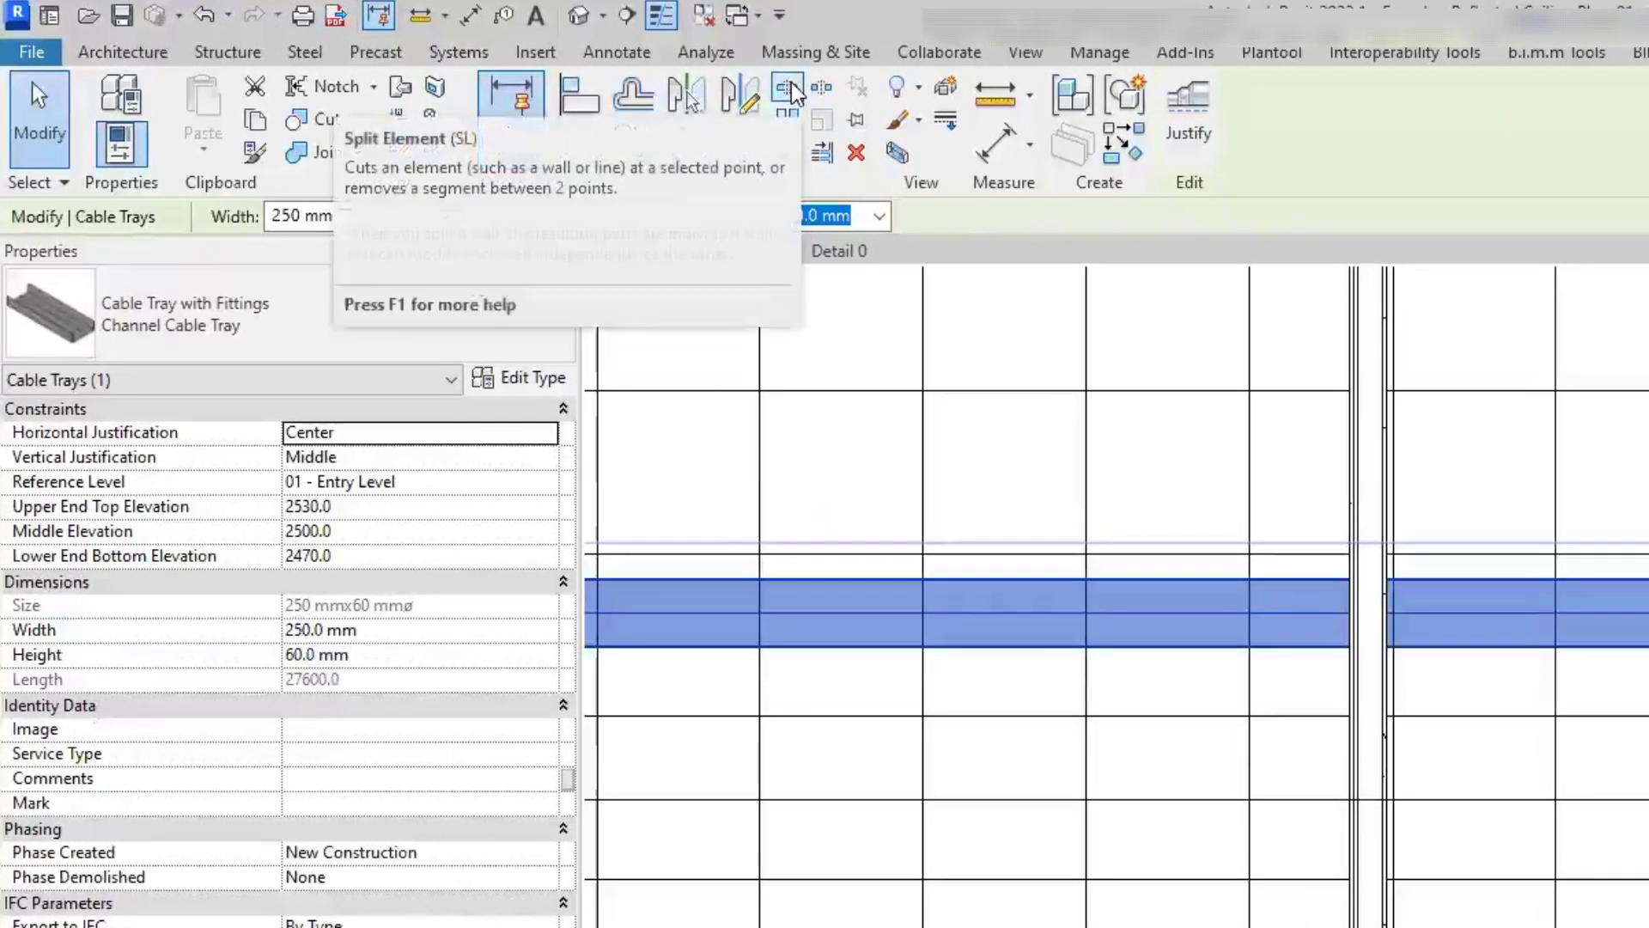
left_click(792, 86)
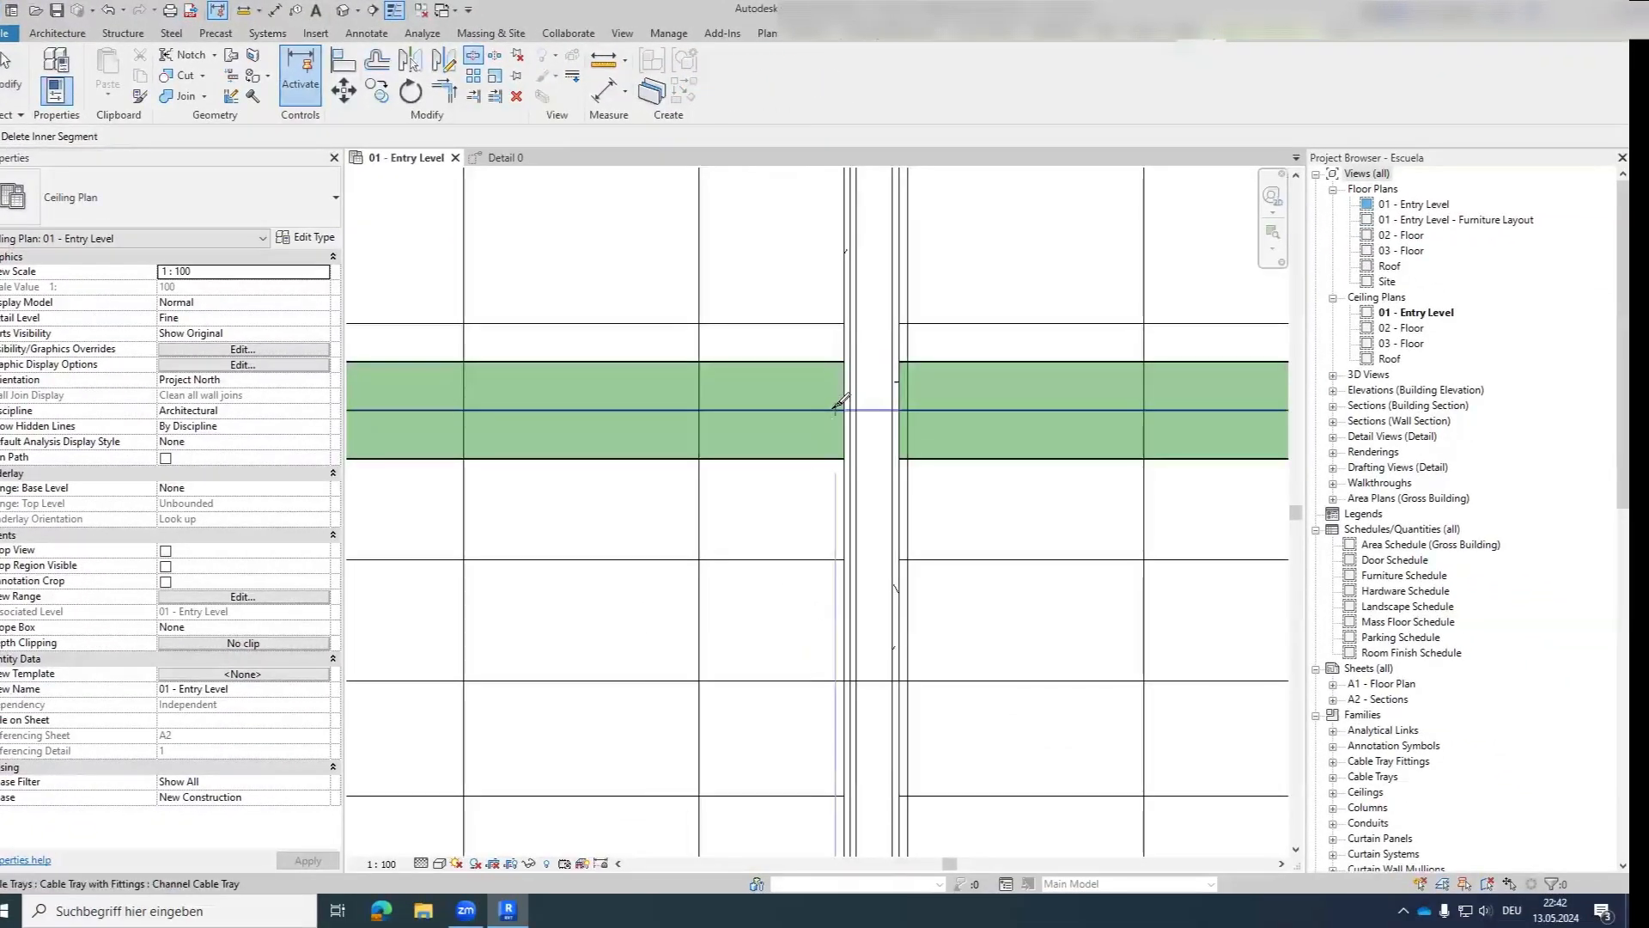
left_click(836, 409)
key("Escape")
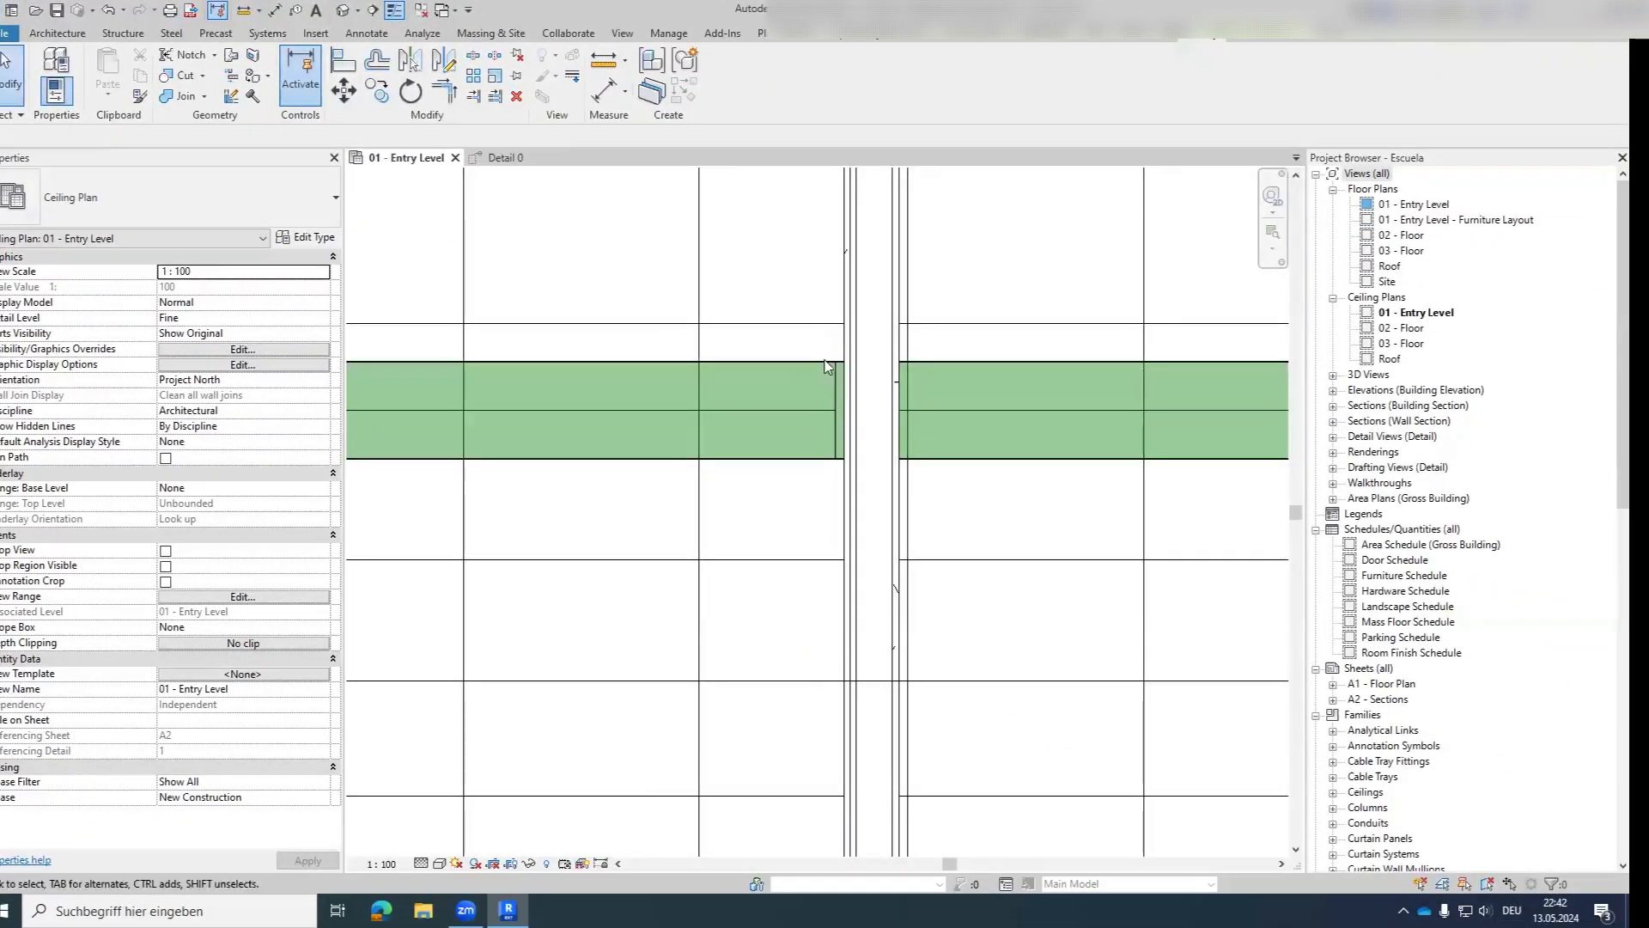
left_click_drag(813, 337, 896, 522)
key("Delete")
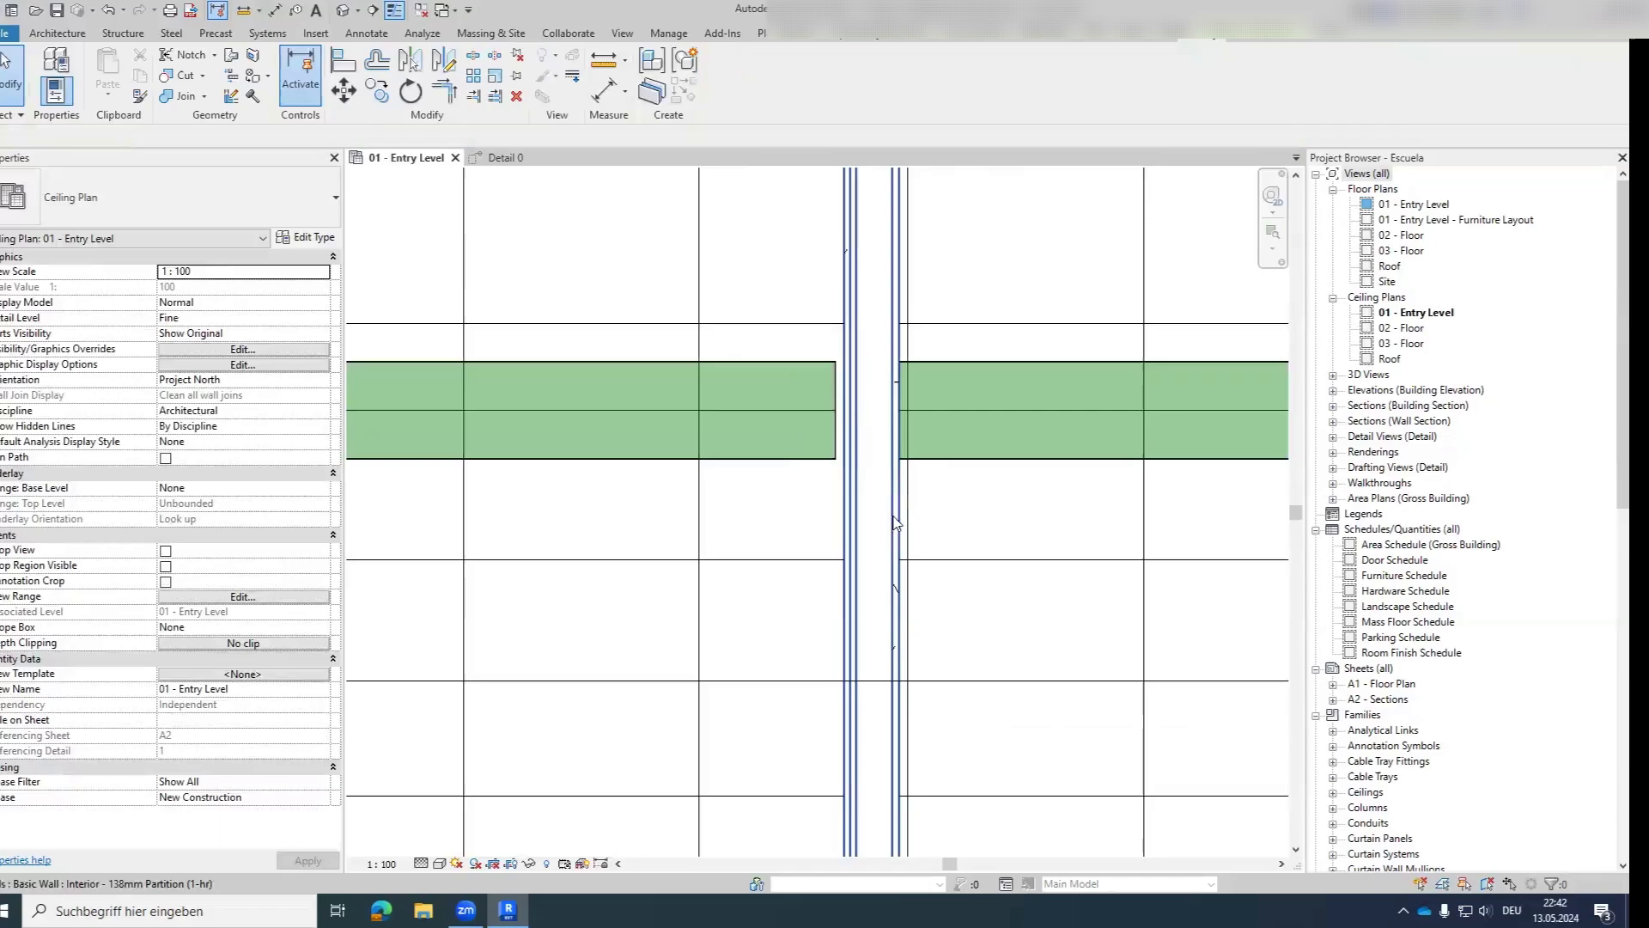
Pull the two cut cable tray ends back from the partition wall, leaving a gap on each side.
left_click(835, 423)
scroll(840, 426, "down", 1)
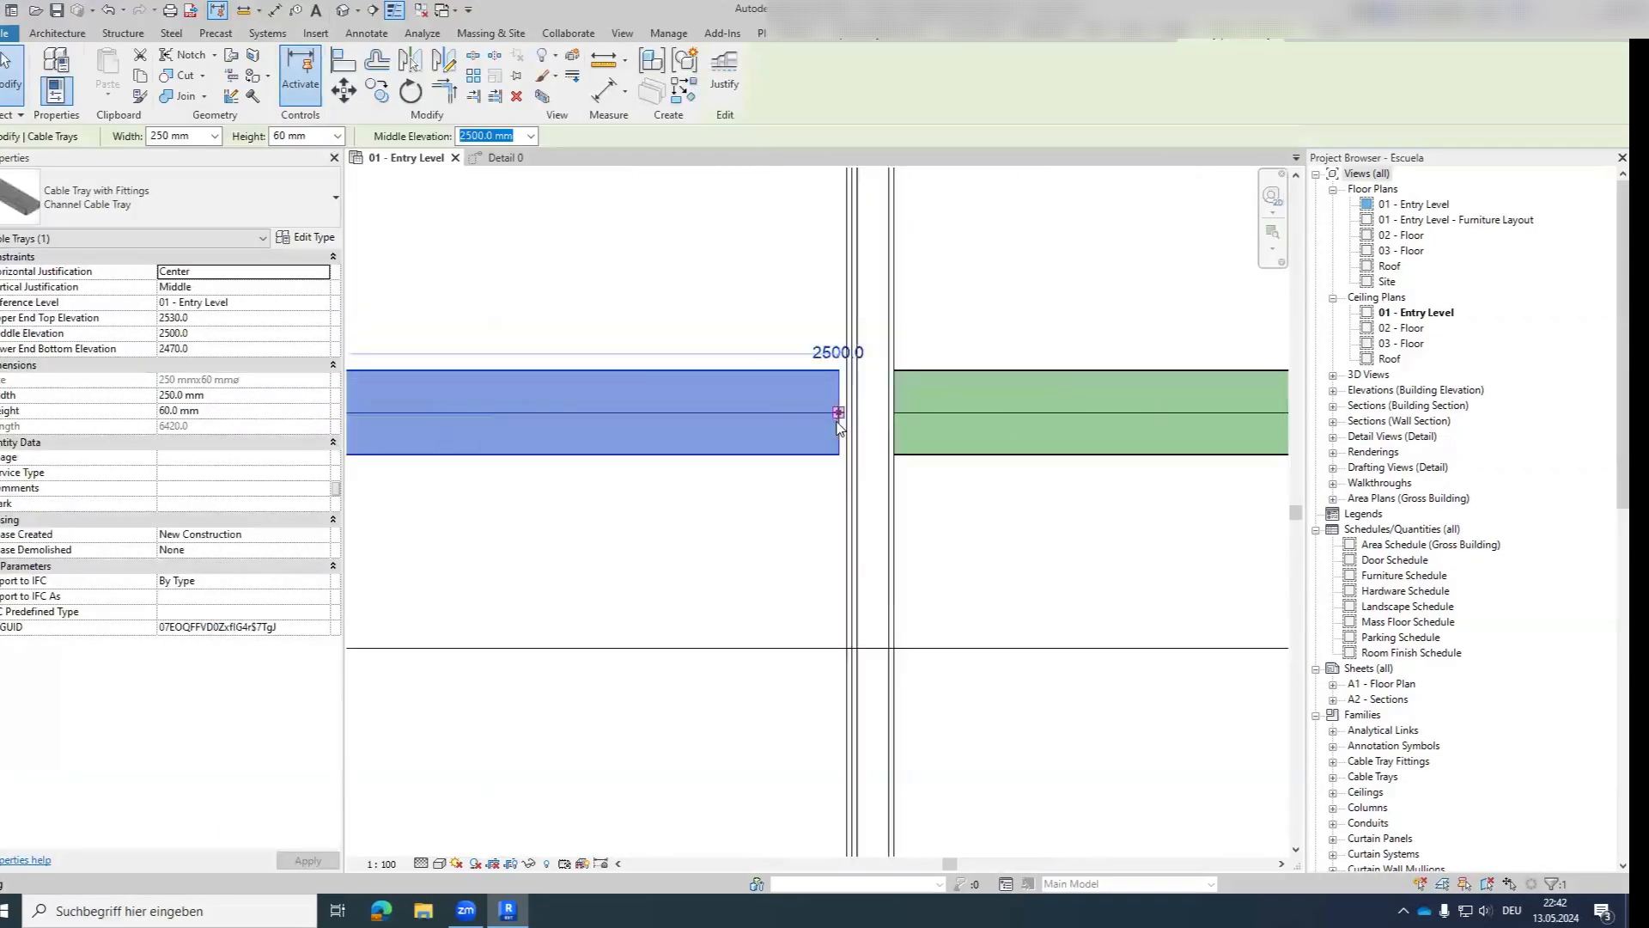
left_click(854, 370)
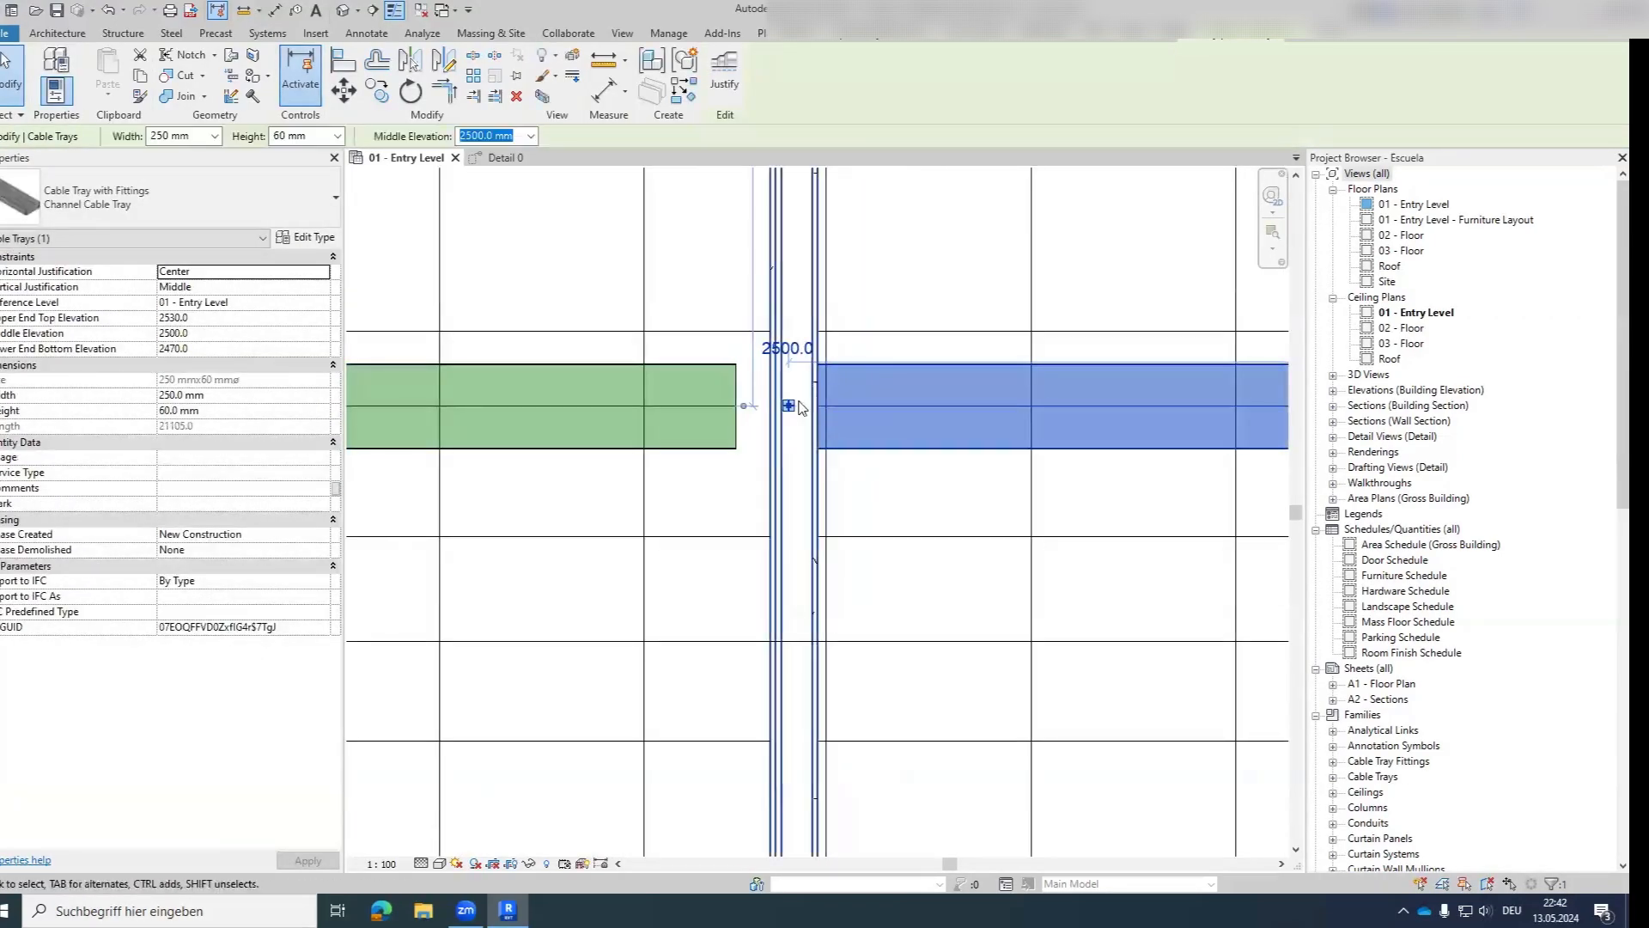
left_click_drag(789, 406, 852, 403)
scroll(856, 403, "down", 3)
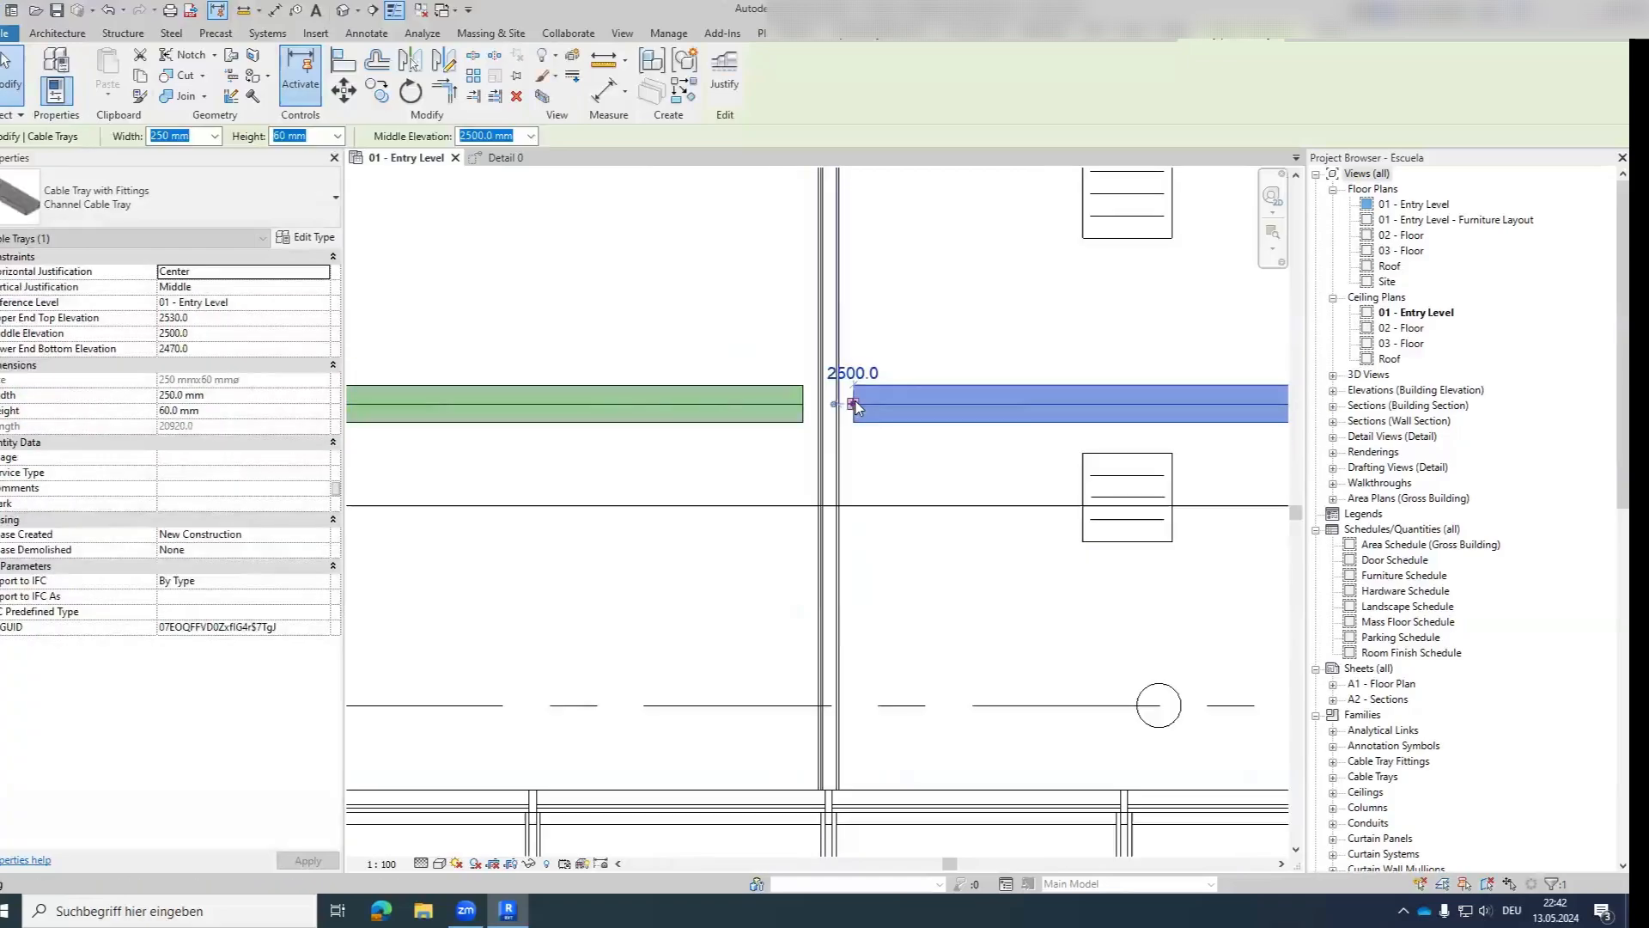
scroll(859, 400, "down", 3)
key("Escape")
Place an aligned dimension between the partition wall's outer face and the end of the longer cable tray piece.
scroll(861, 395, "up", 10)
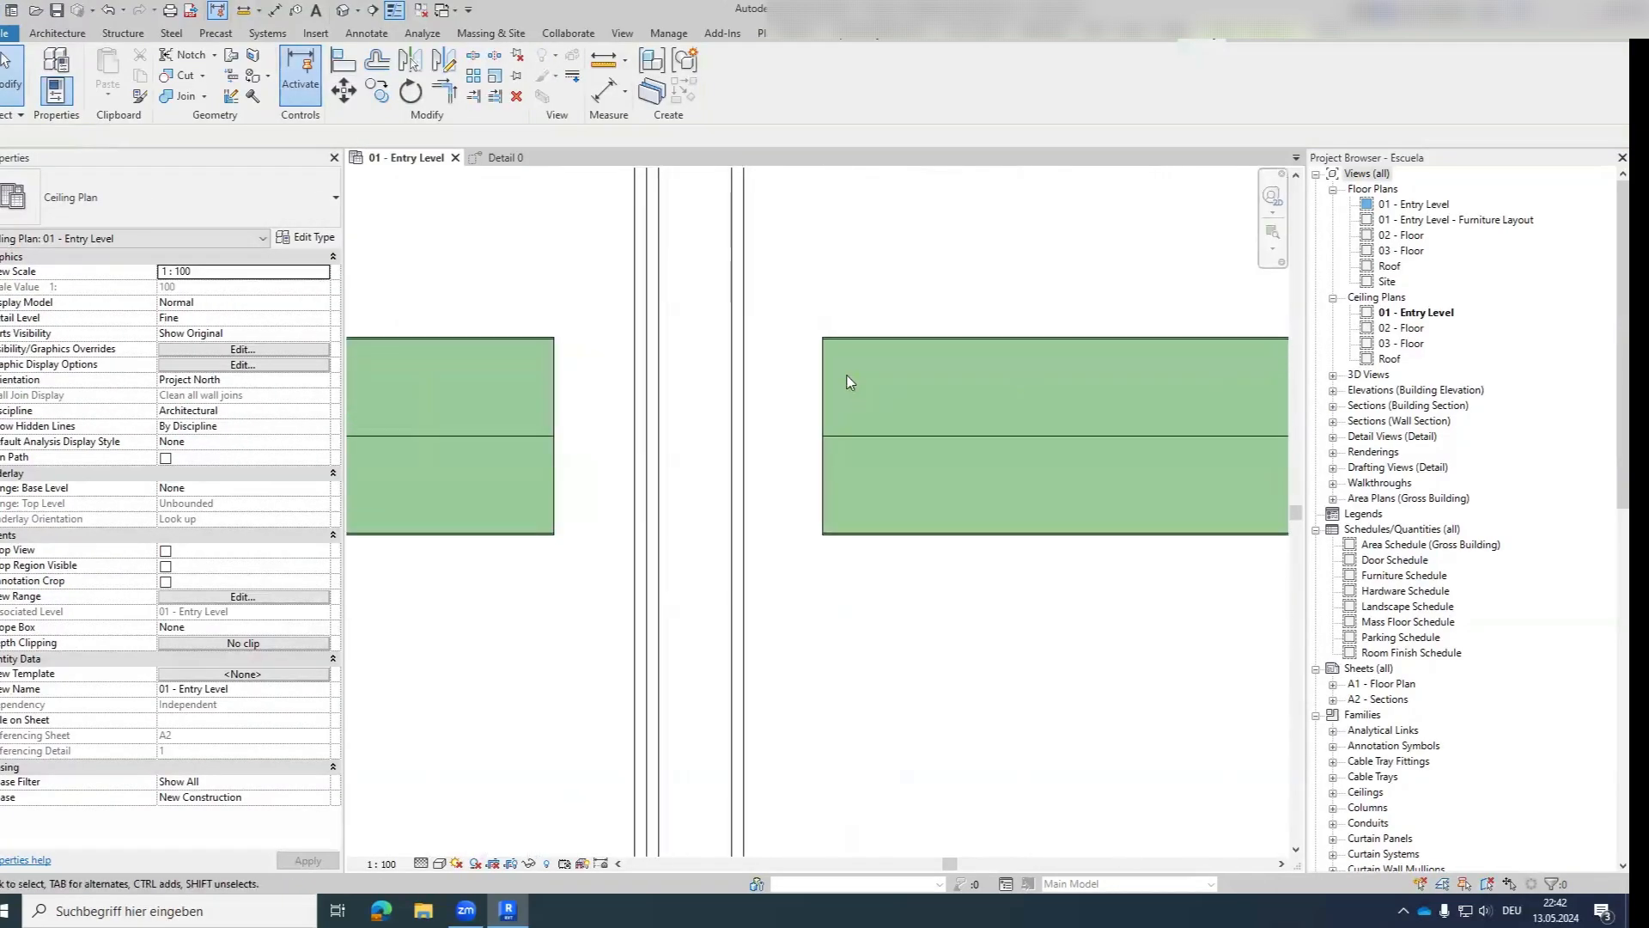
key("d")
key("i")
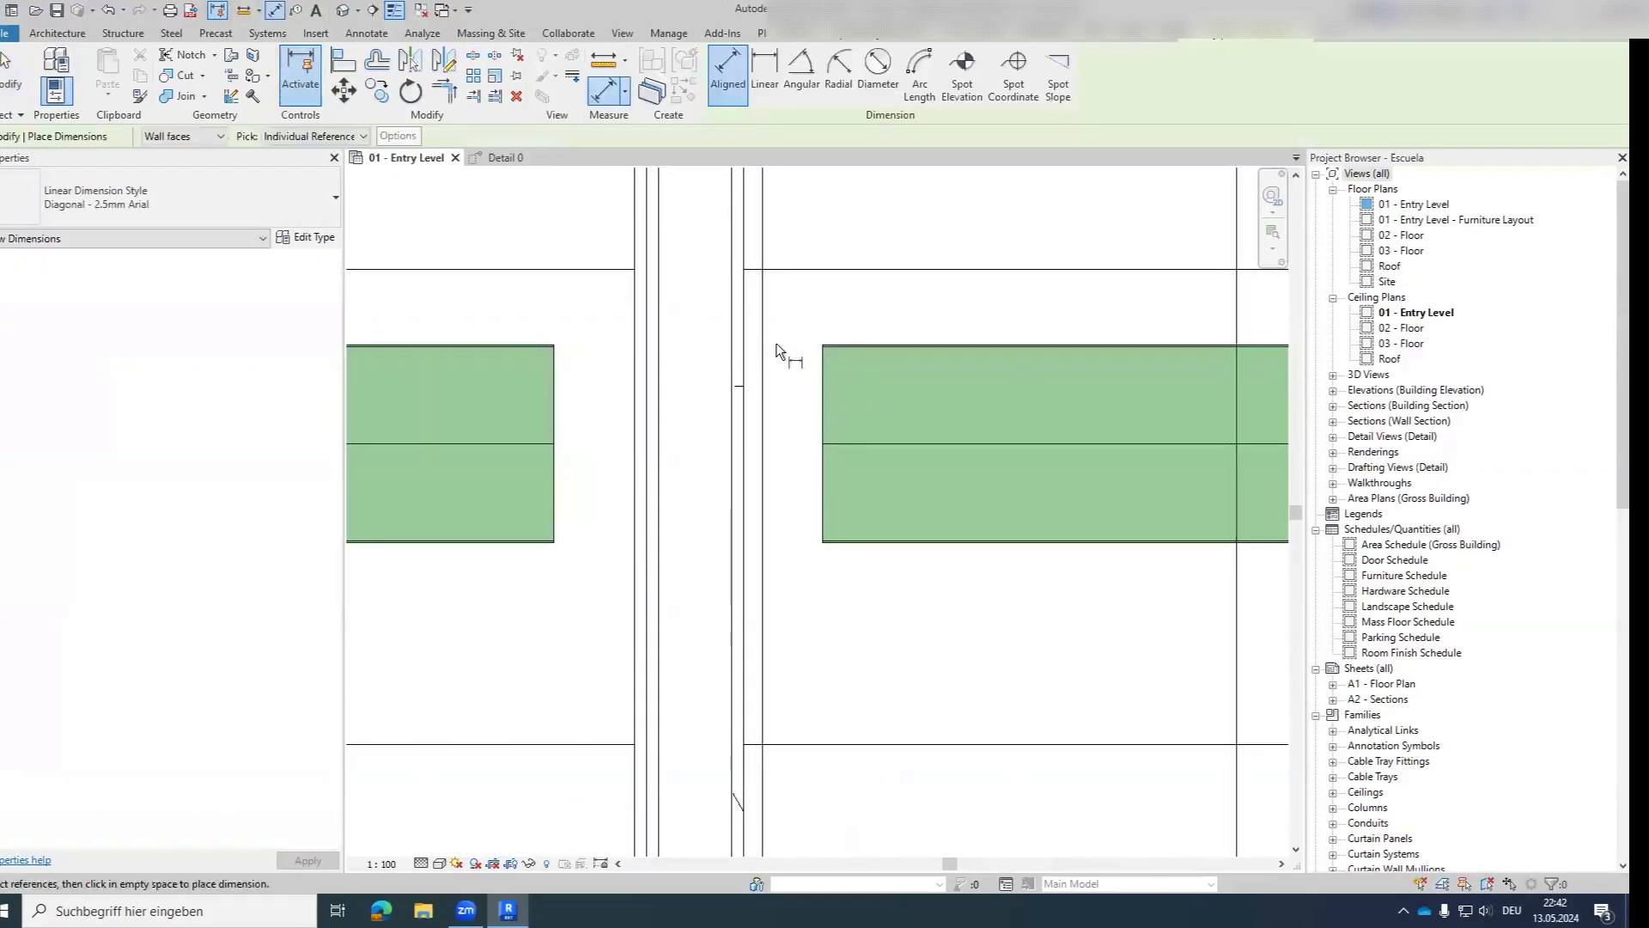
scroll(828, 360, "down", 3)
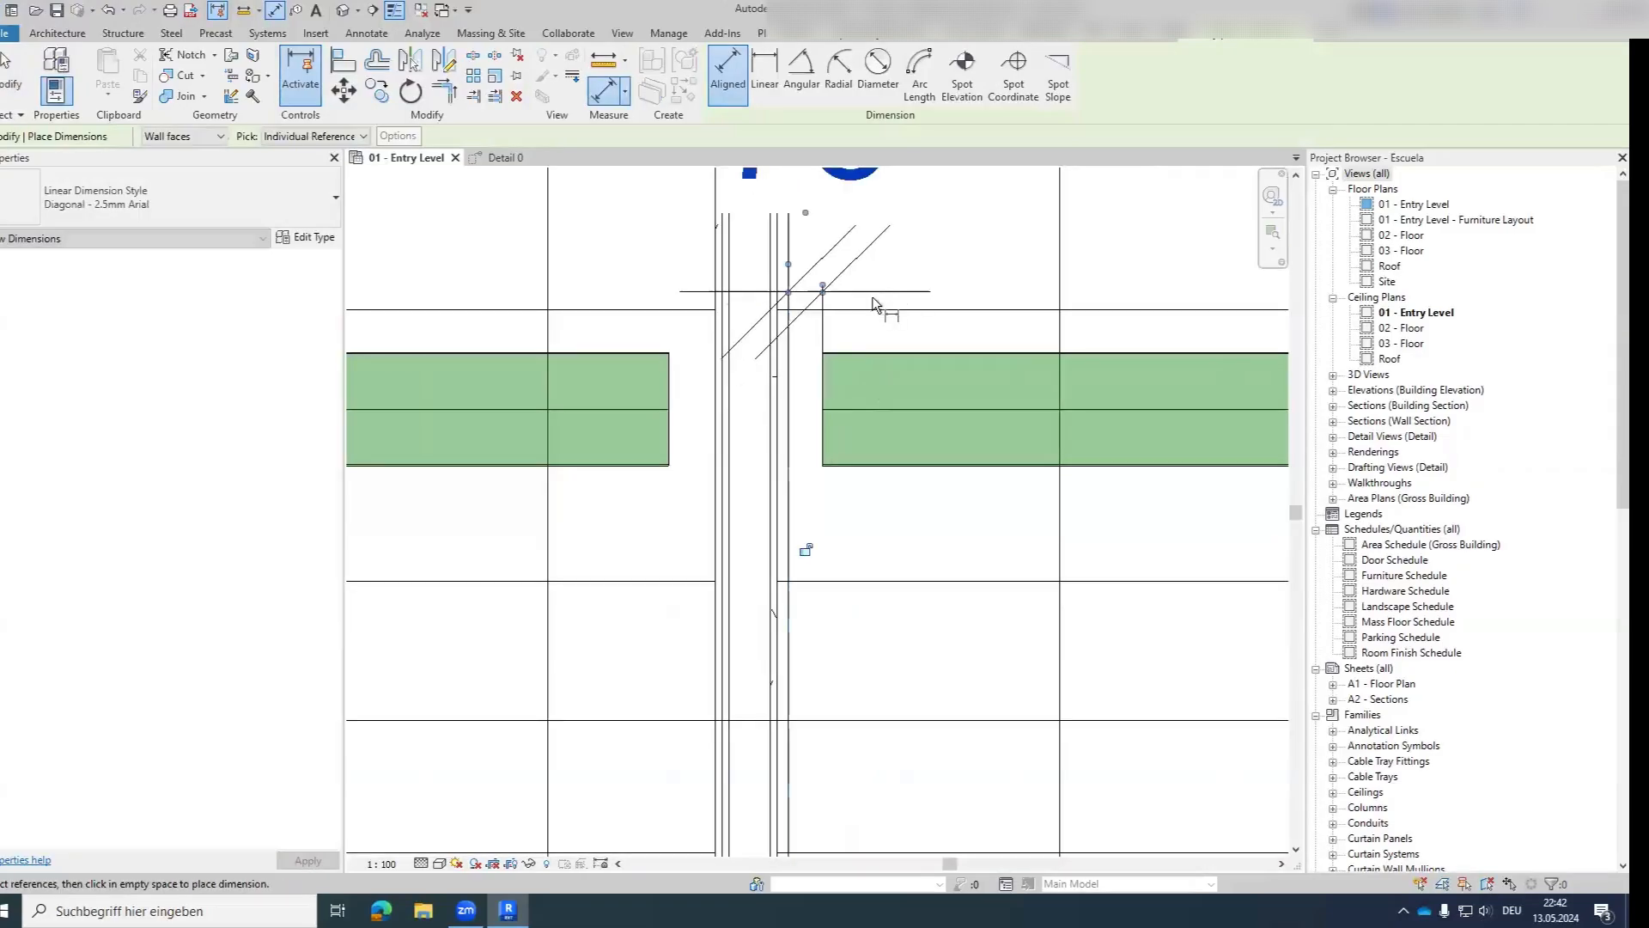
scroll(859, 343, "down", 4)
key("Escape")
Set the dimensioned gap between the partition wall and the longer cable tray piece to 100 mm.
left_click(803, 446)
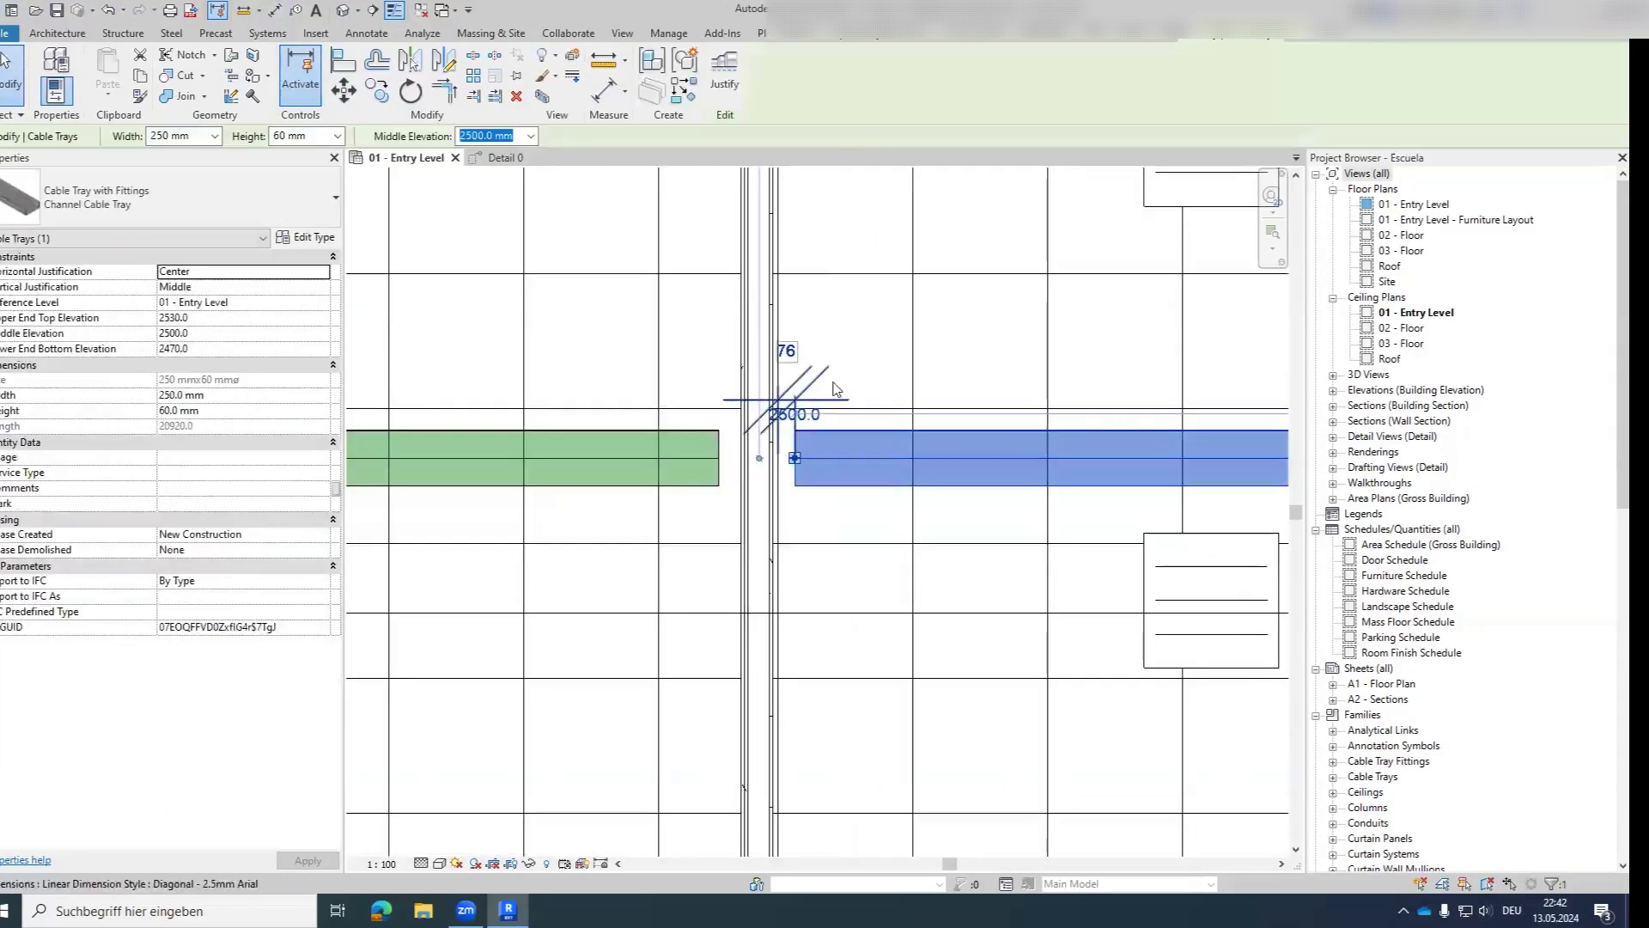
scroll(791, 365, "up", 2)
left_click(789, 352)
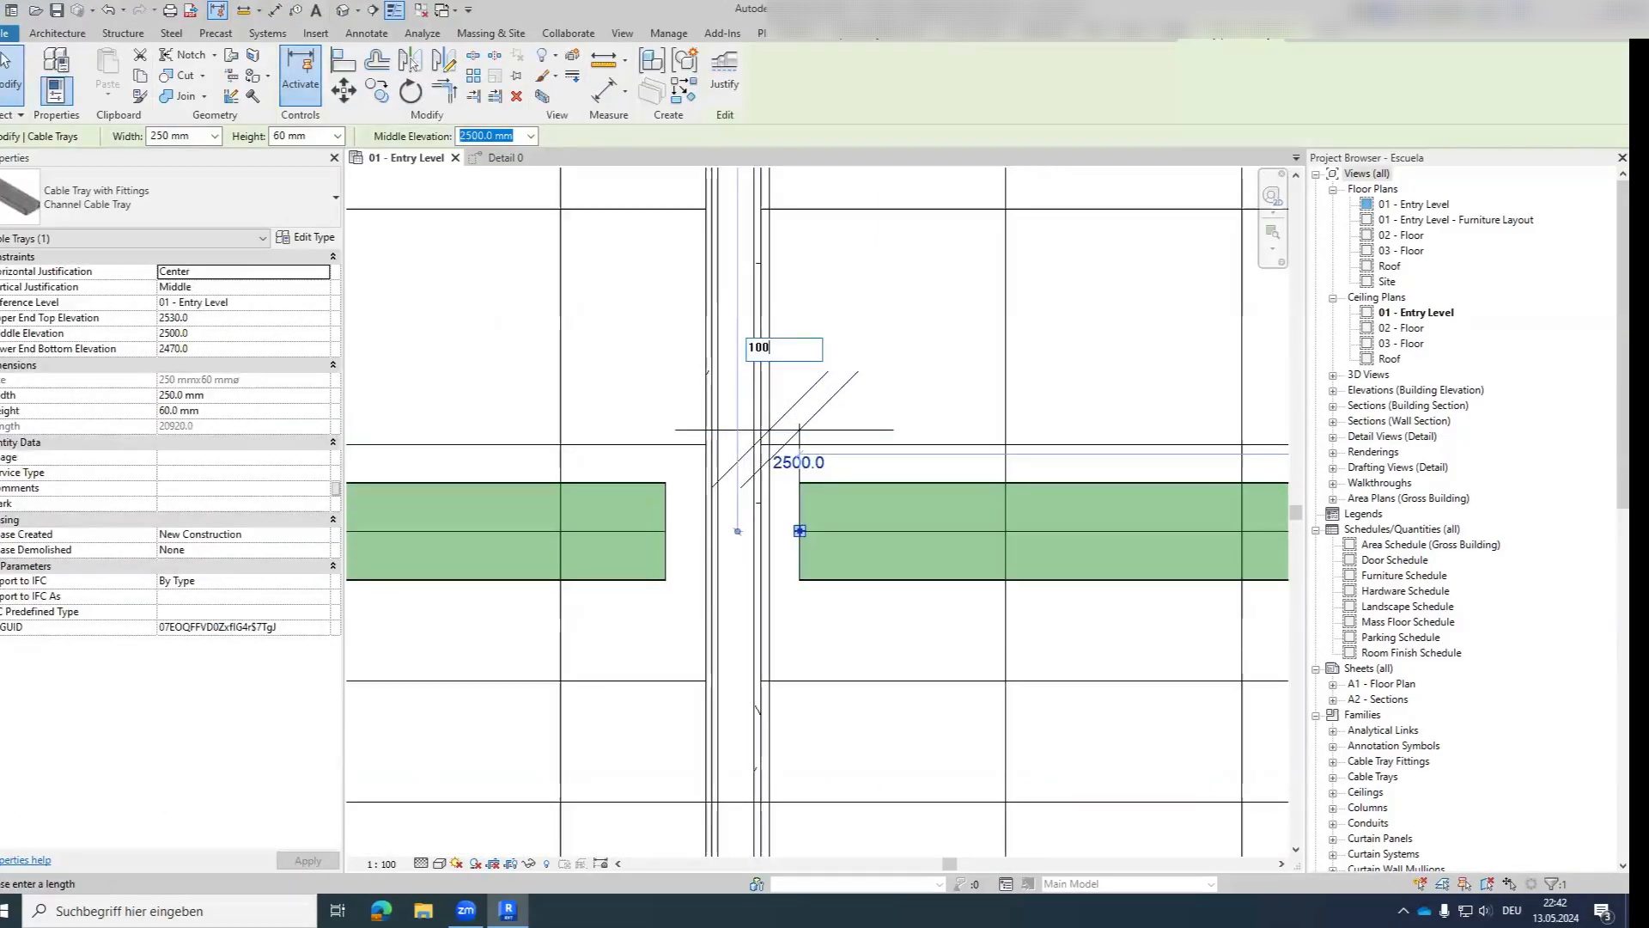
key("Return")
key("Escape")
left_click(657, 487)
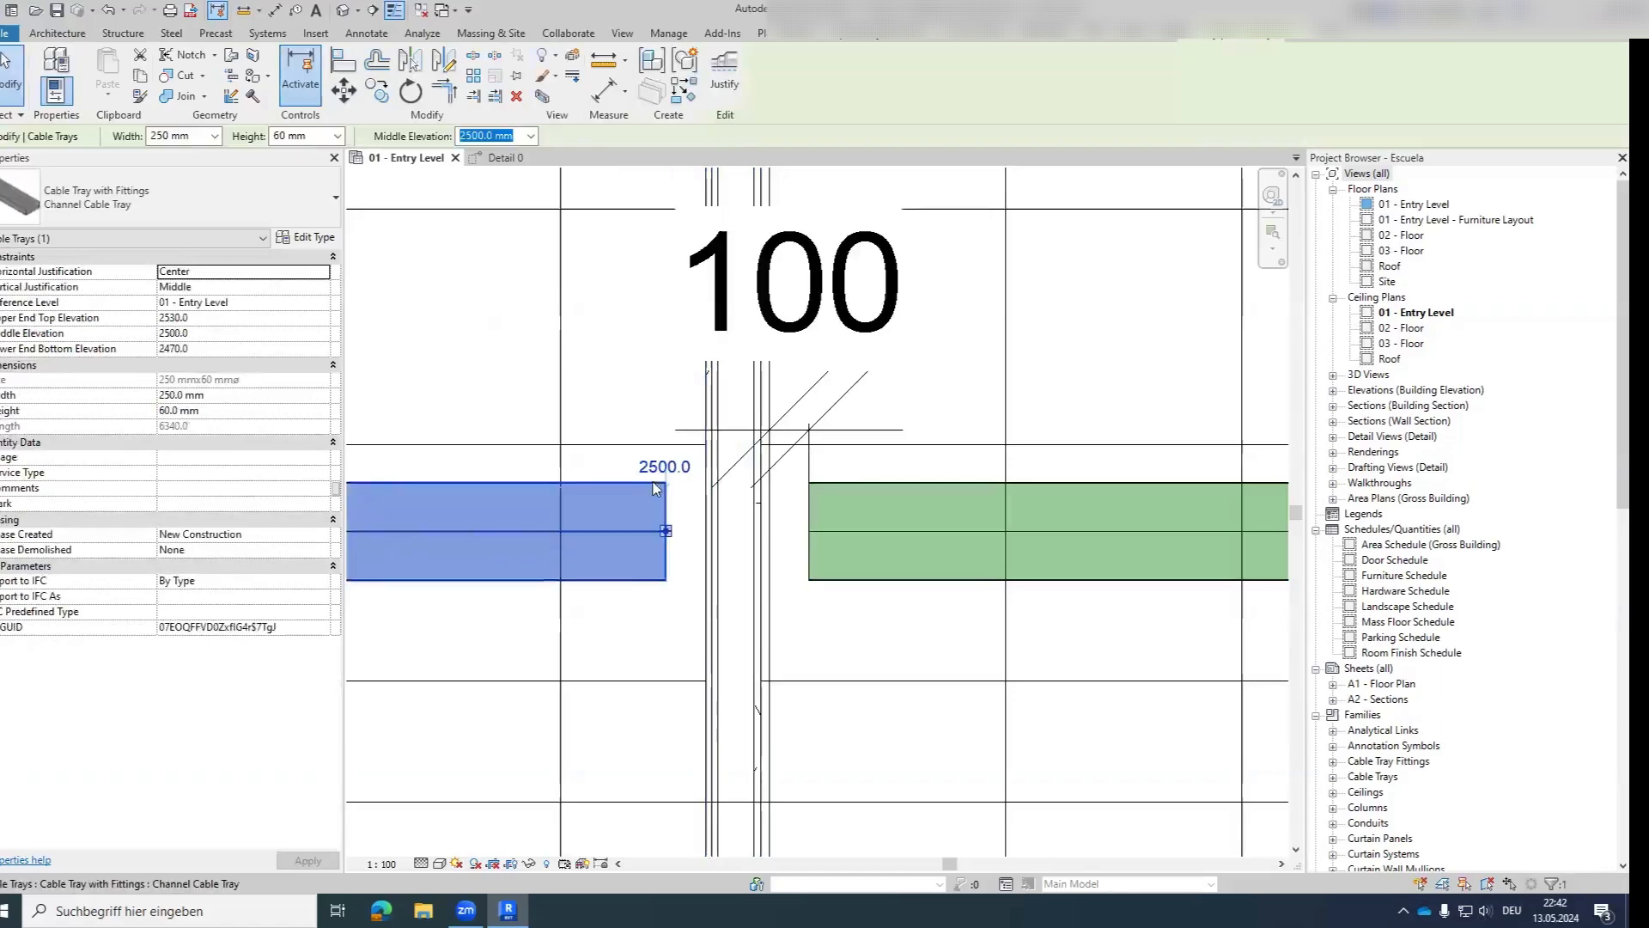
scroll(657, 488, "down", 4)
key("Escape")
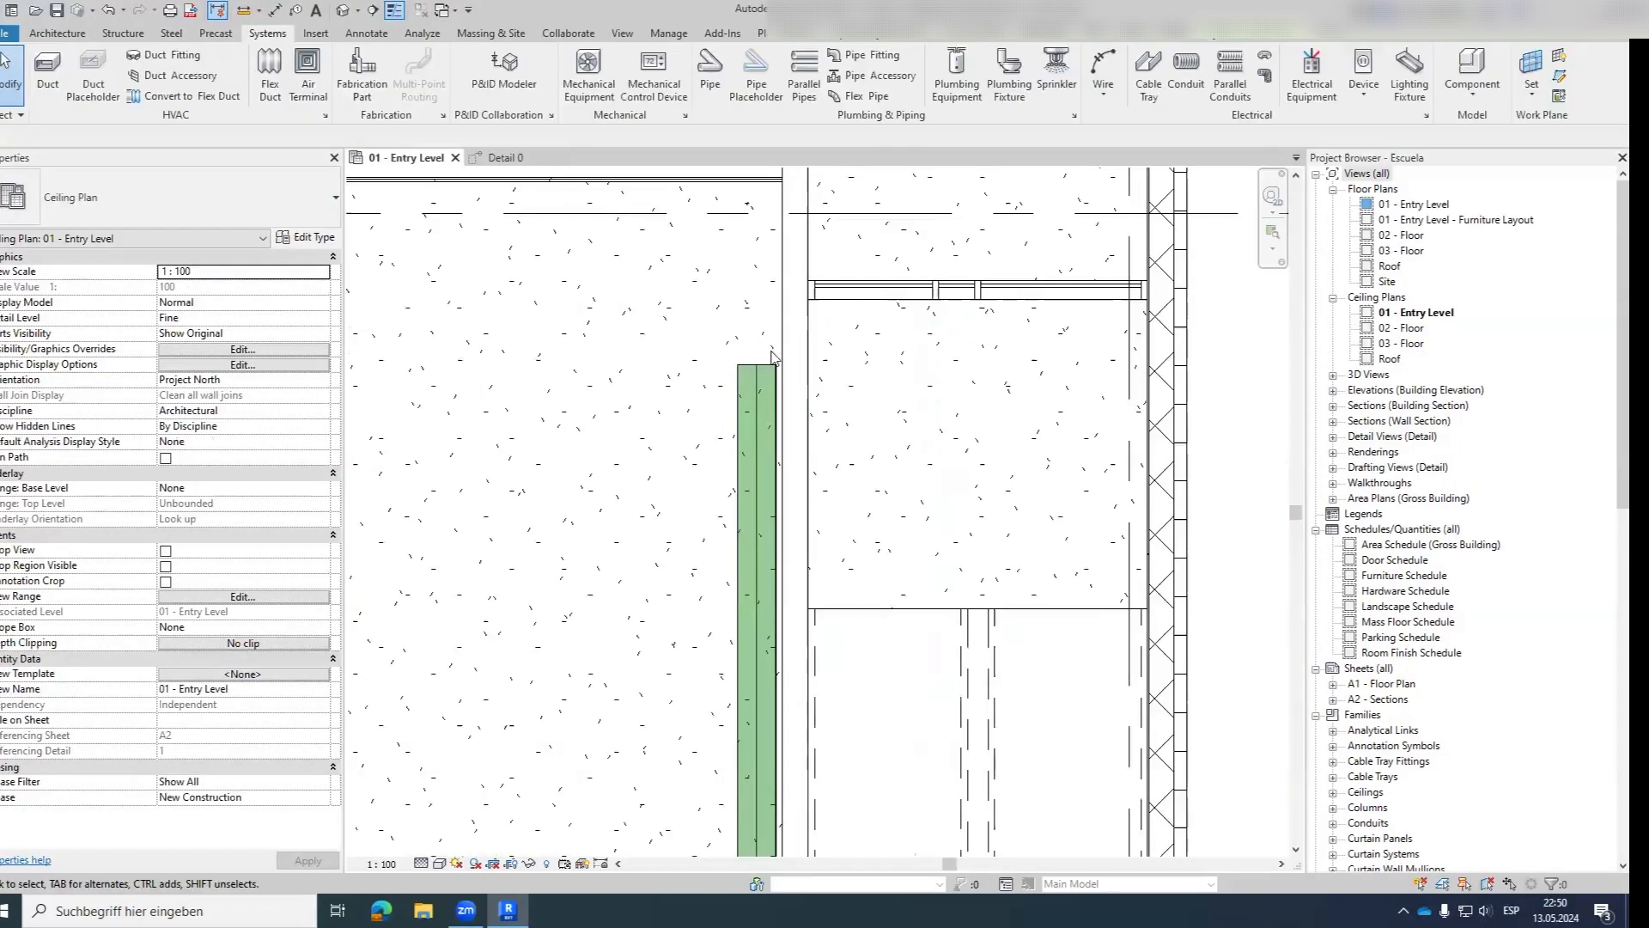
Open the project units to check the length format, and close them without changes.
key("n")
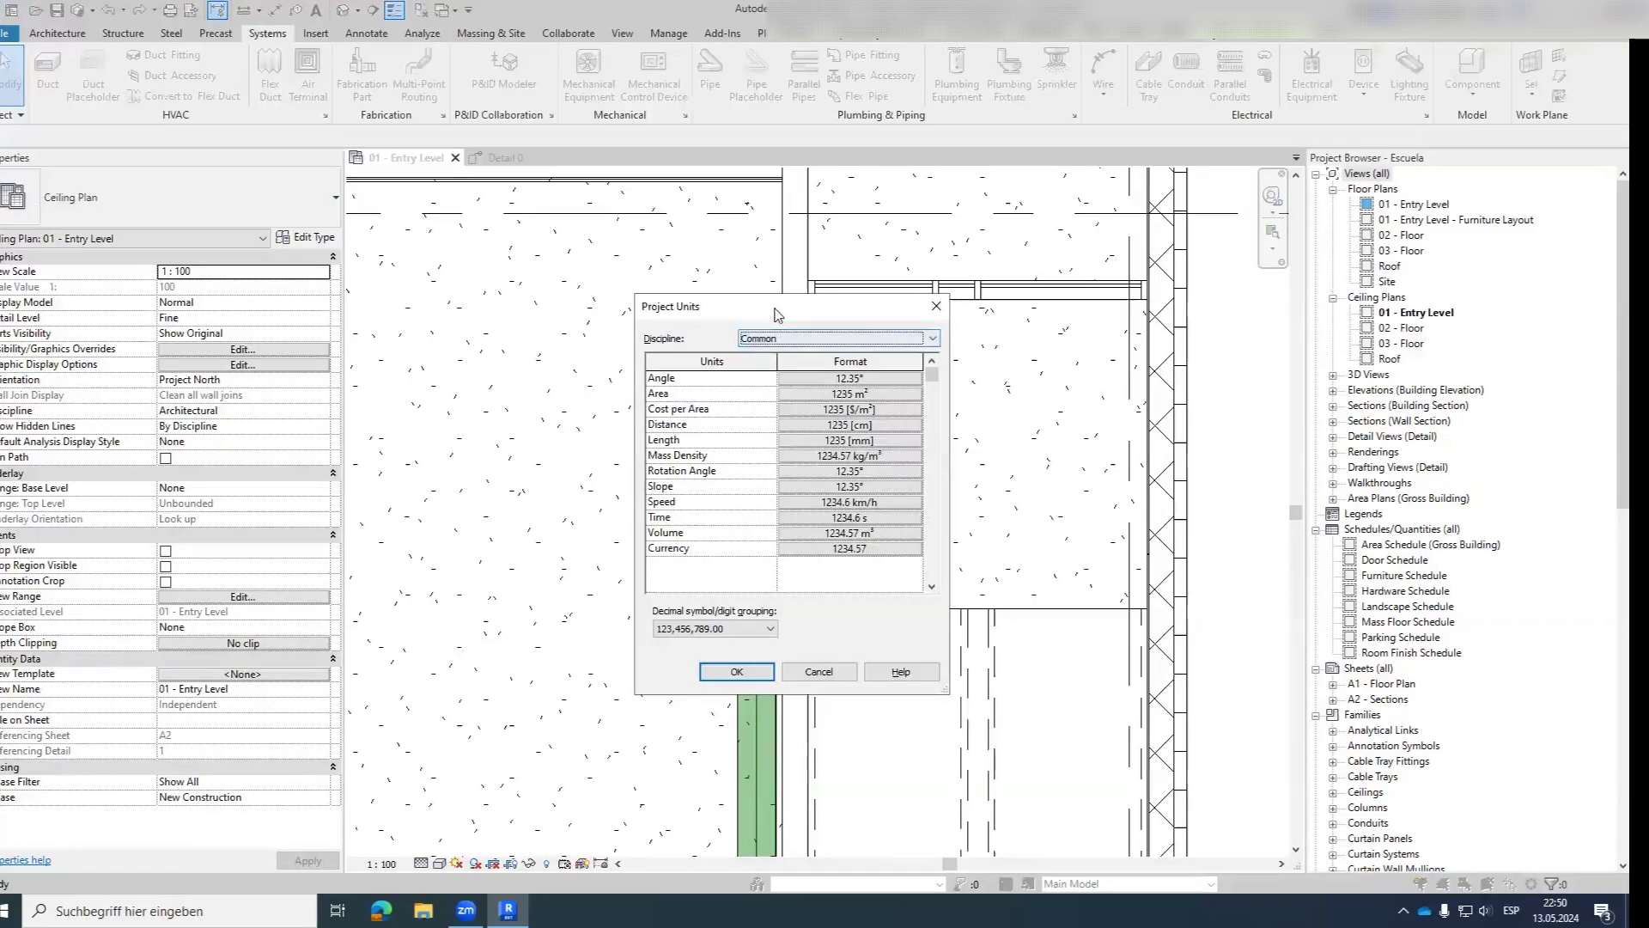
left_click_drag(776, 314, 806, 245)
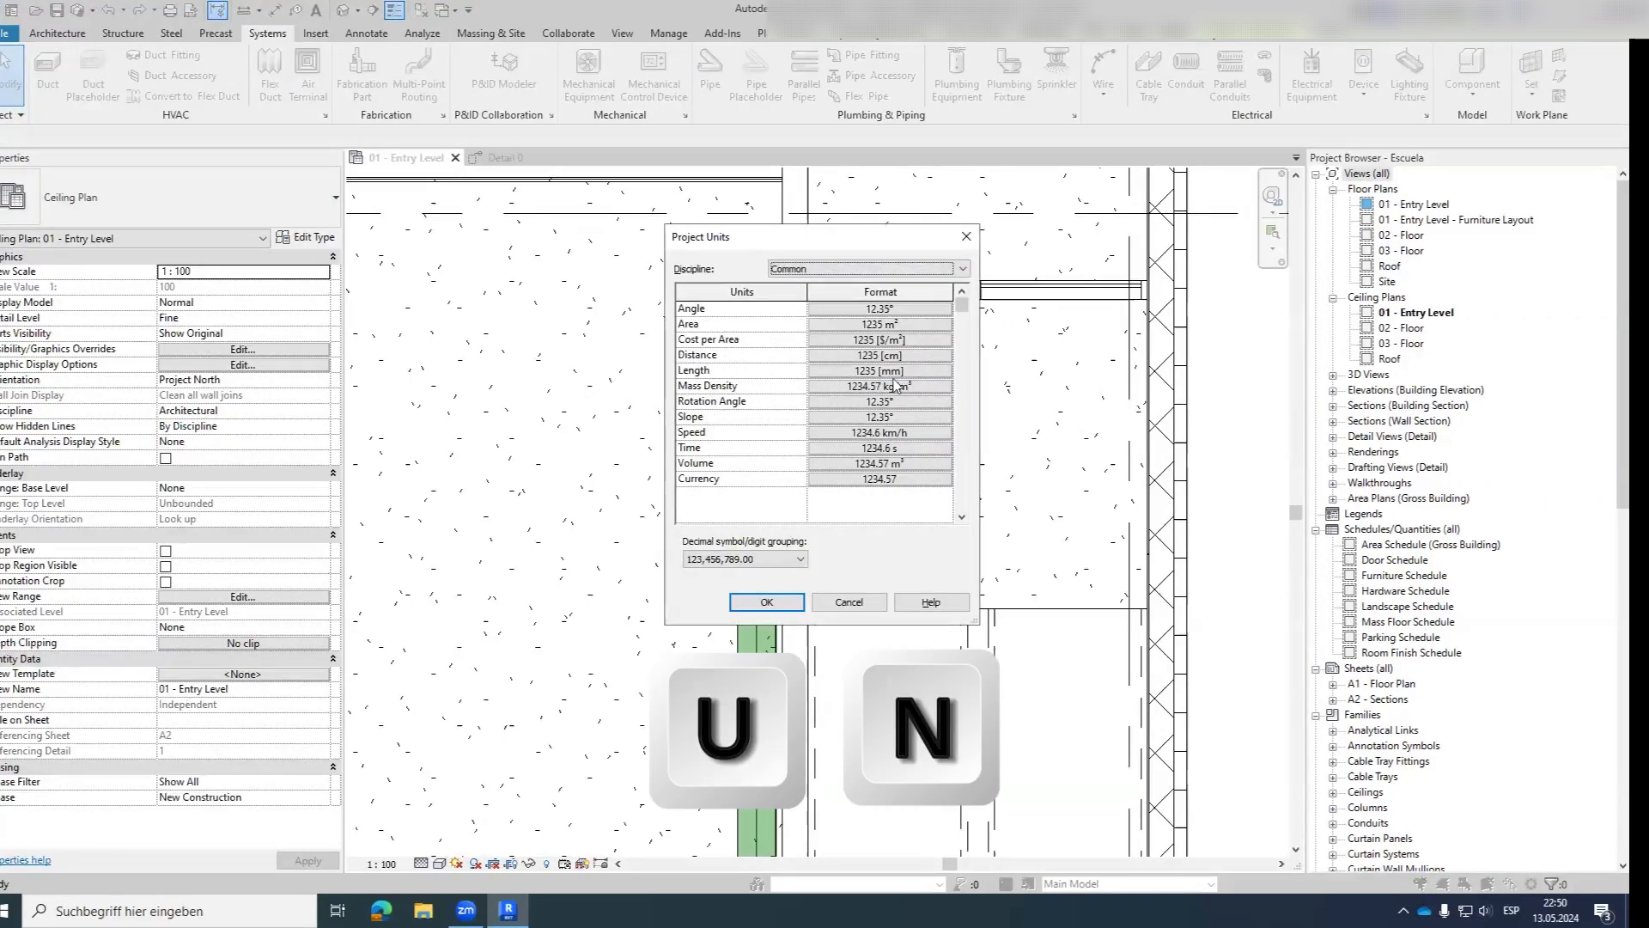
left_click(965, 237)
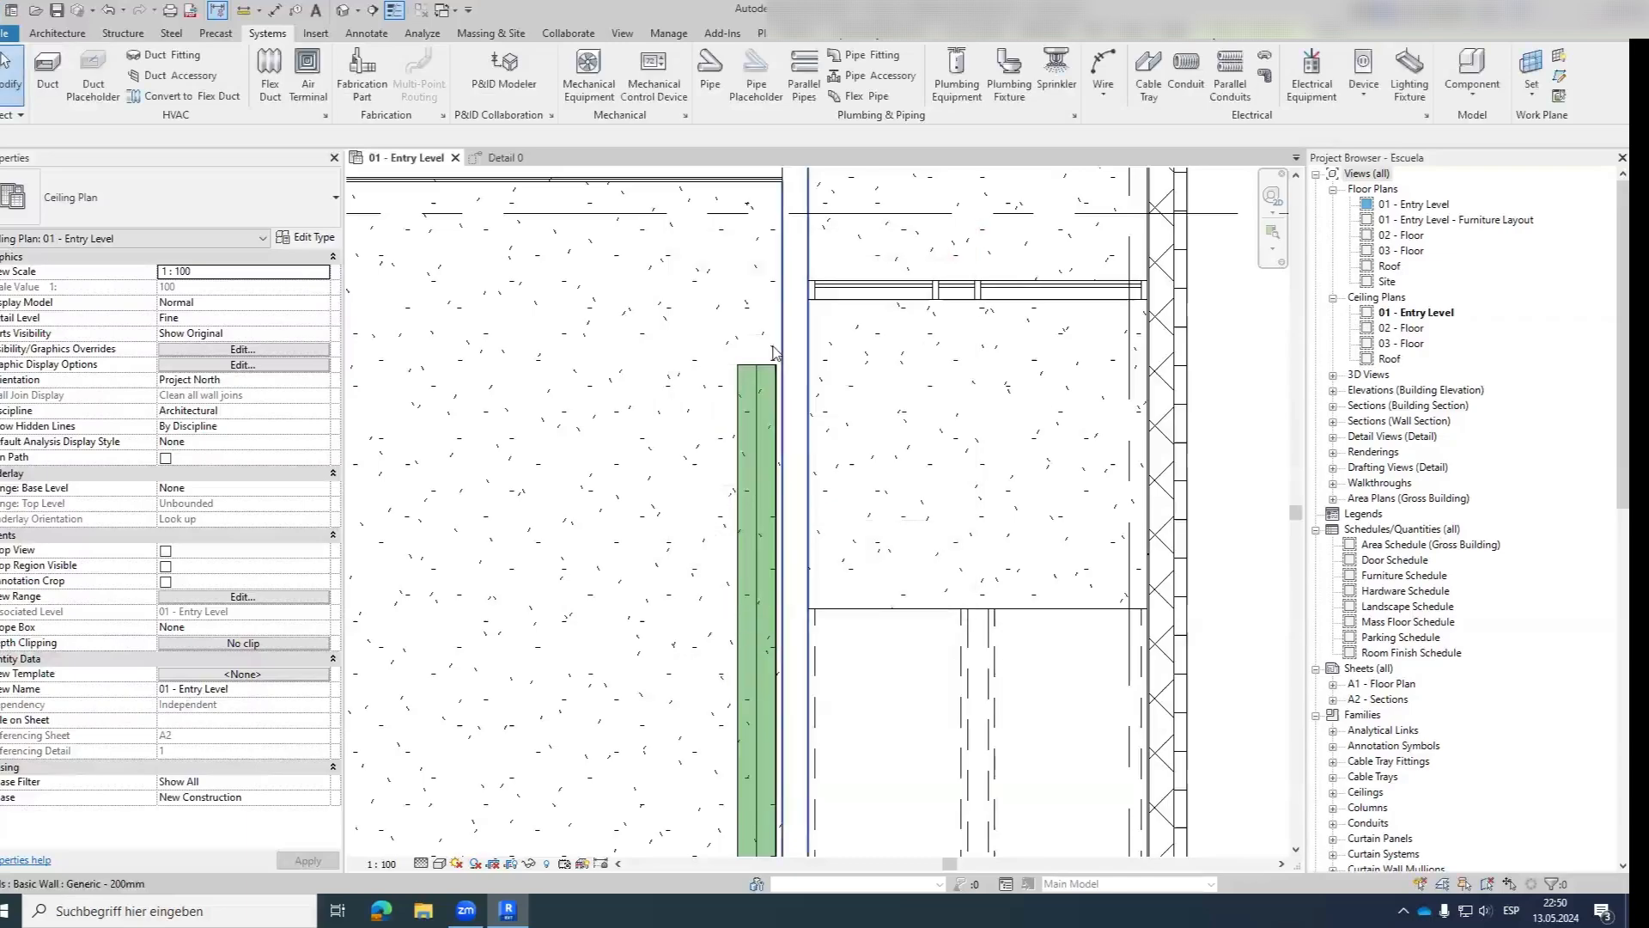
Place an aligned dimension from the vertical cable tray's edge to the face of the adjacent generic 200 mm wall.
scroll(769, 376, "up", 2)
key("d")
key("i")
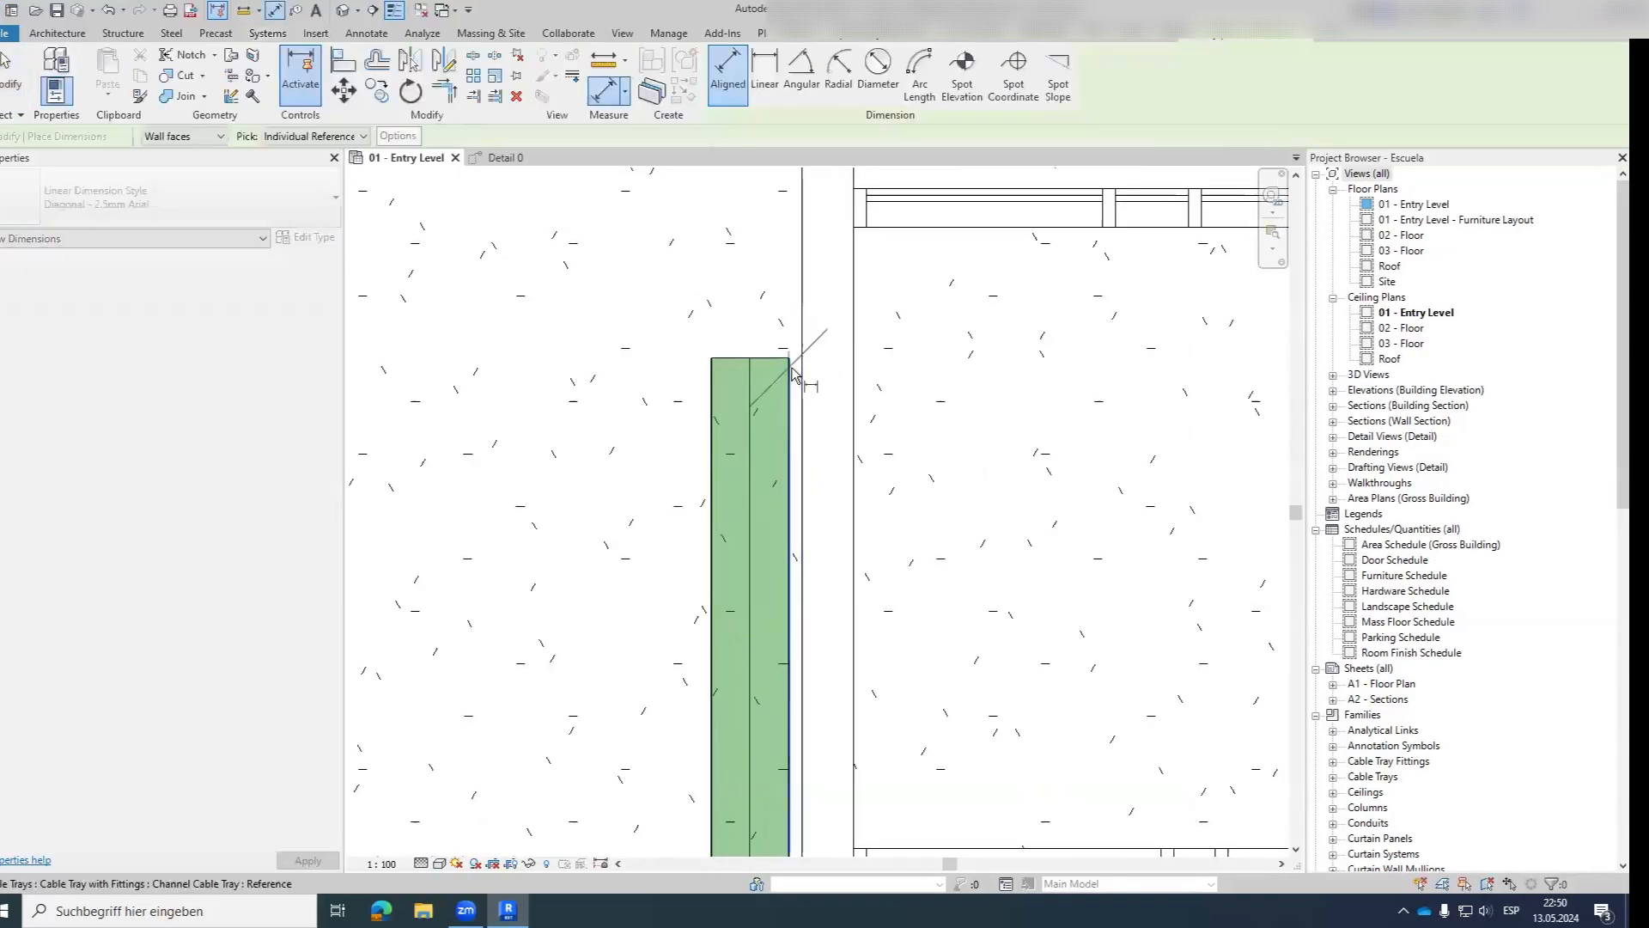
left_click(804, 348)
left_click(812, 314)
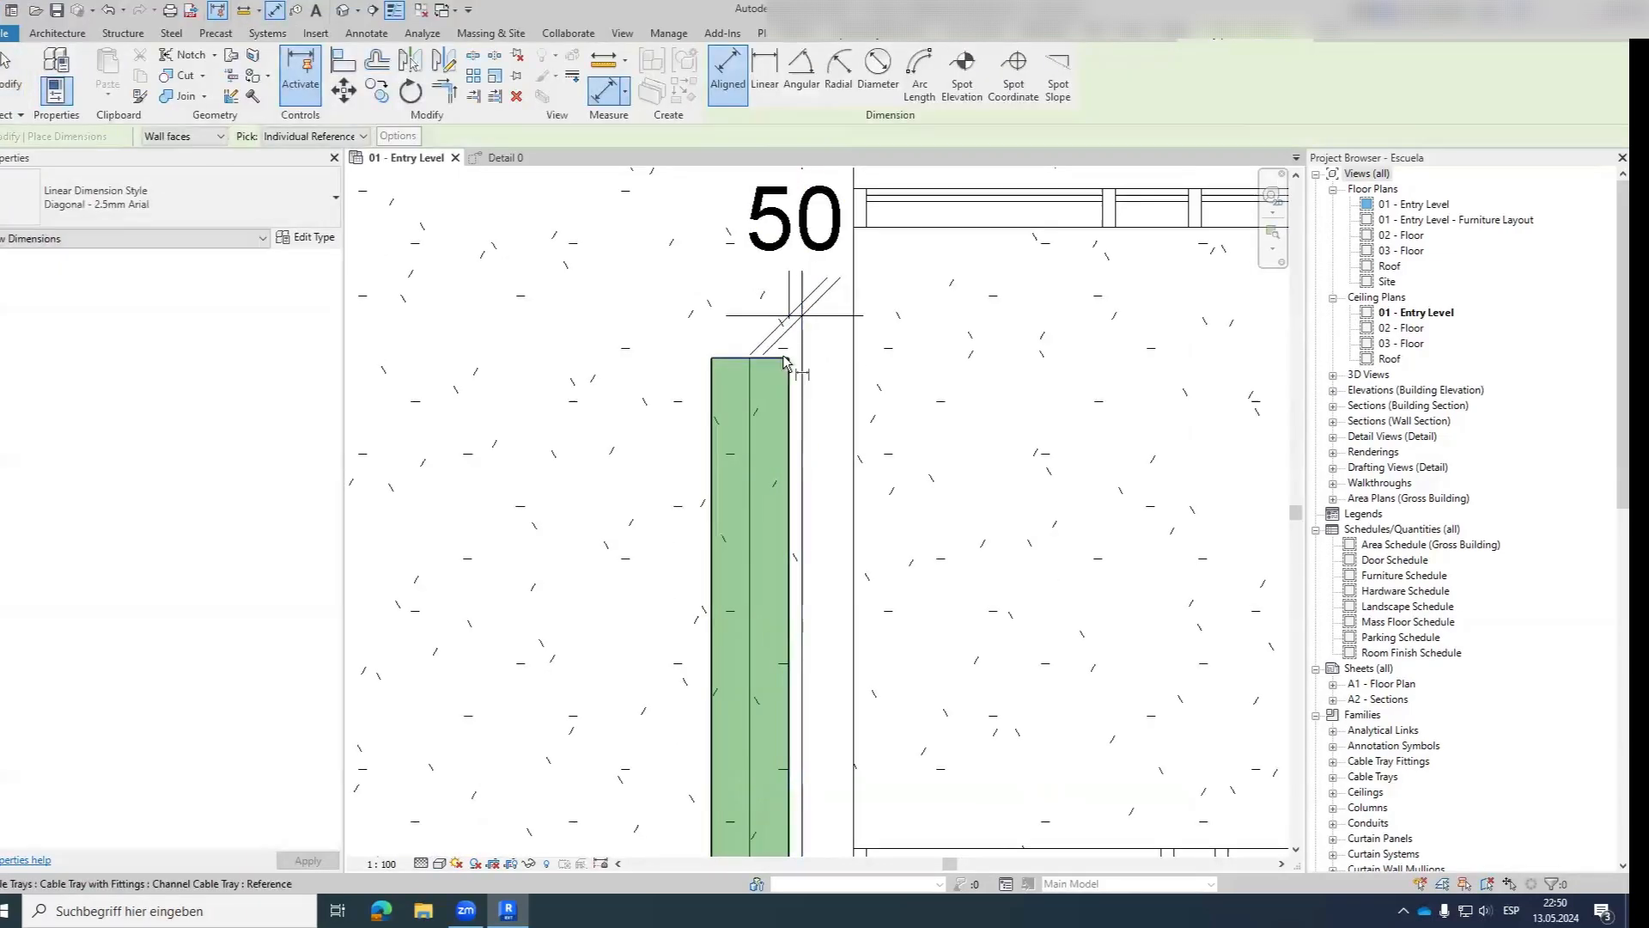
key("Escape")
Set the dimensioned distance between the vertical cable tray and the adjacent wall to 100 mm.
left_click(751, 368)
left_click(795, 260)
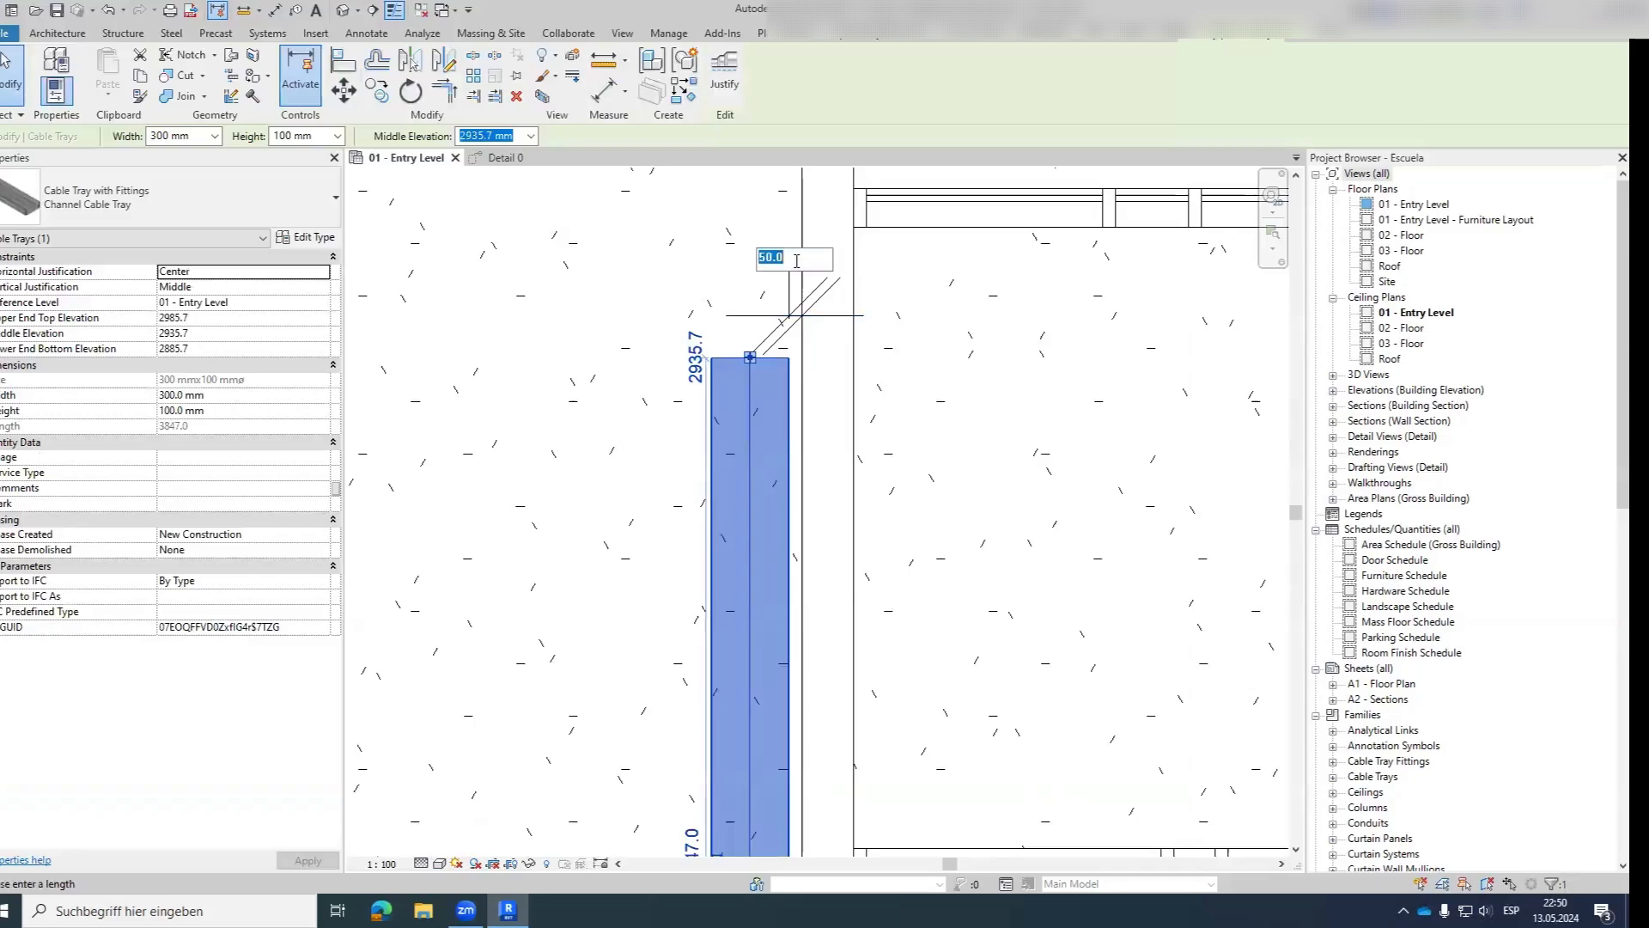
key("Return")
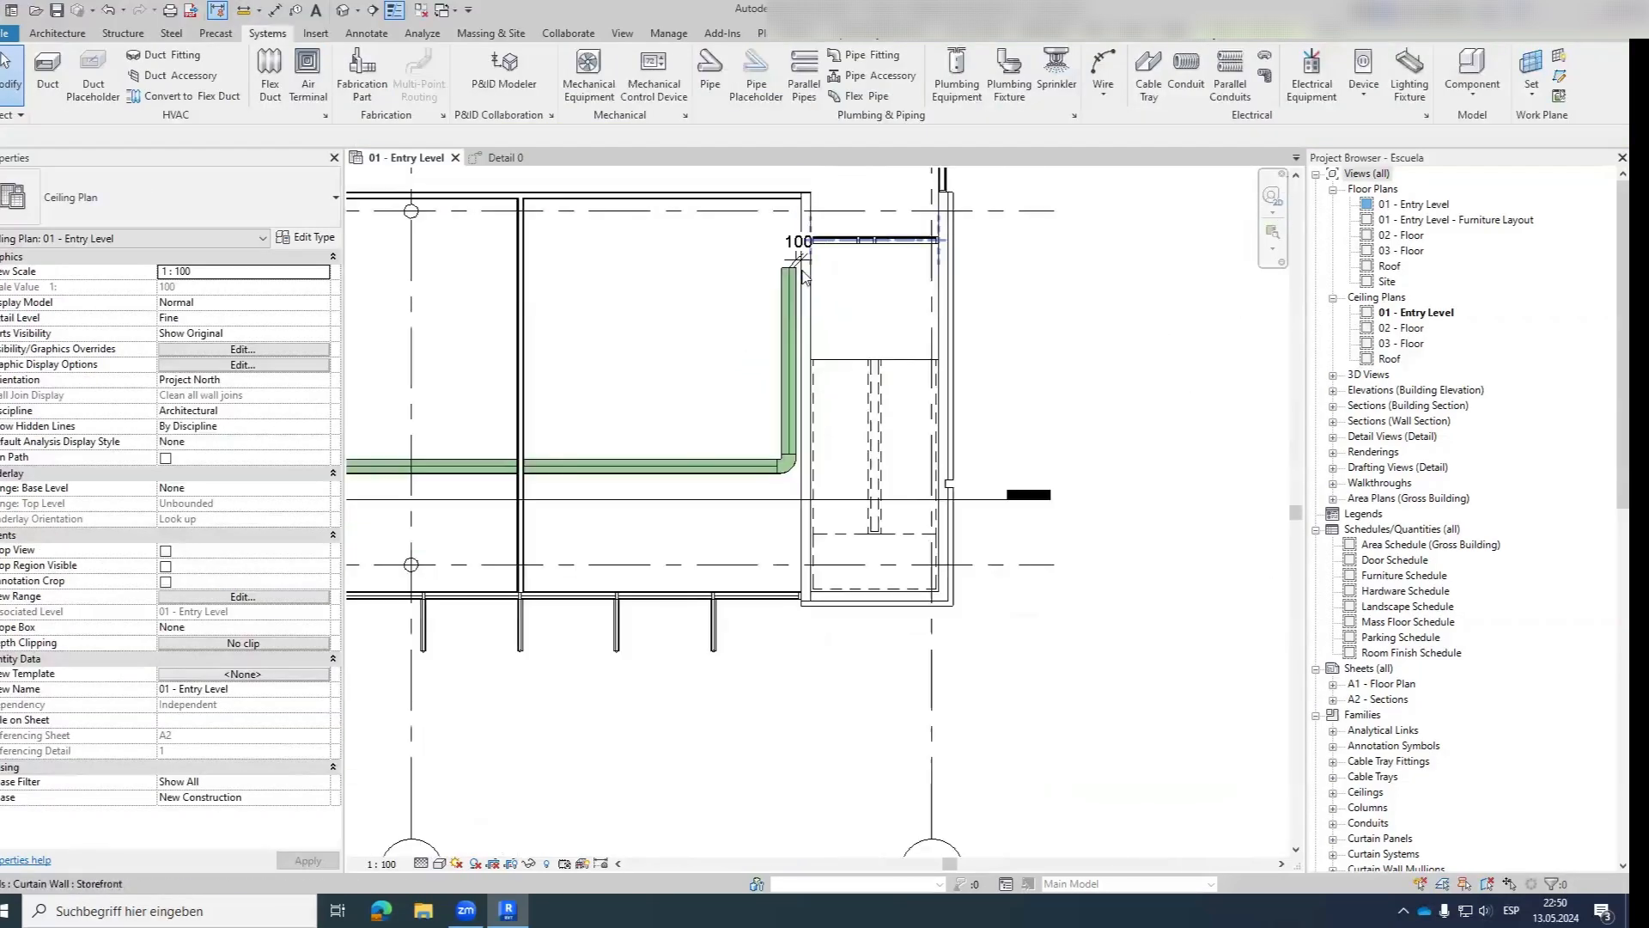
scroll(735, 464, "down", 4)
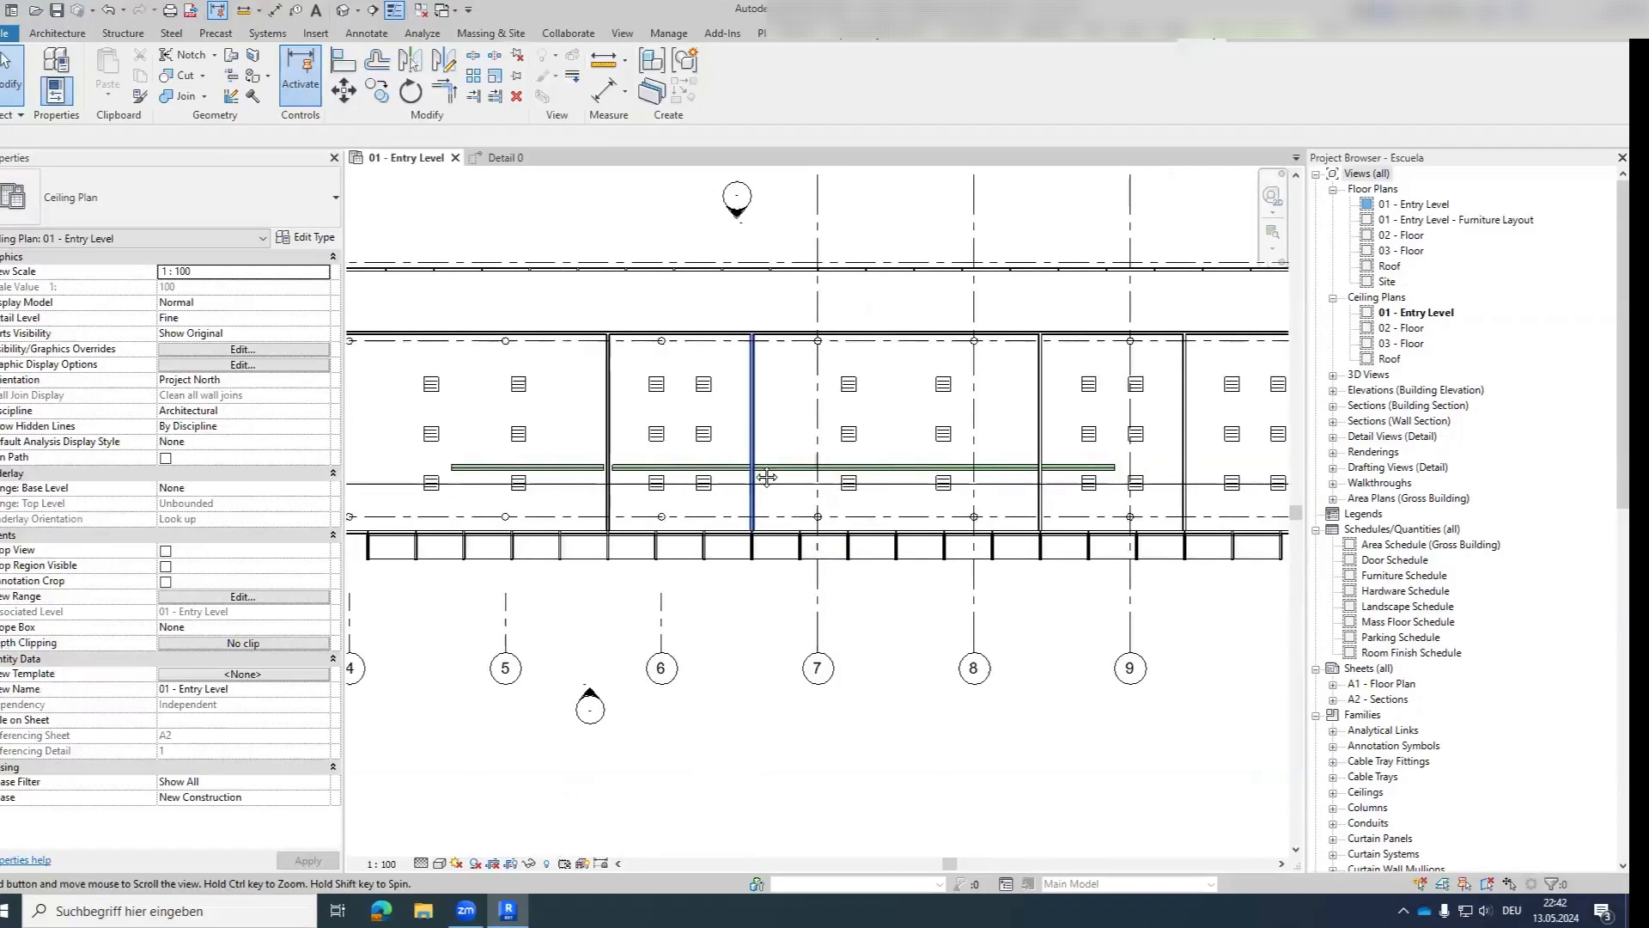
Extend the 300 x 100 mm cable tray from its open end about 8000 mm horizontally, and turn it about 4000 mm up along the end wall.
scroll(737, 450, "up", 5)
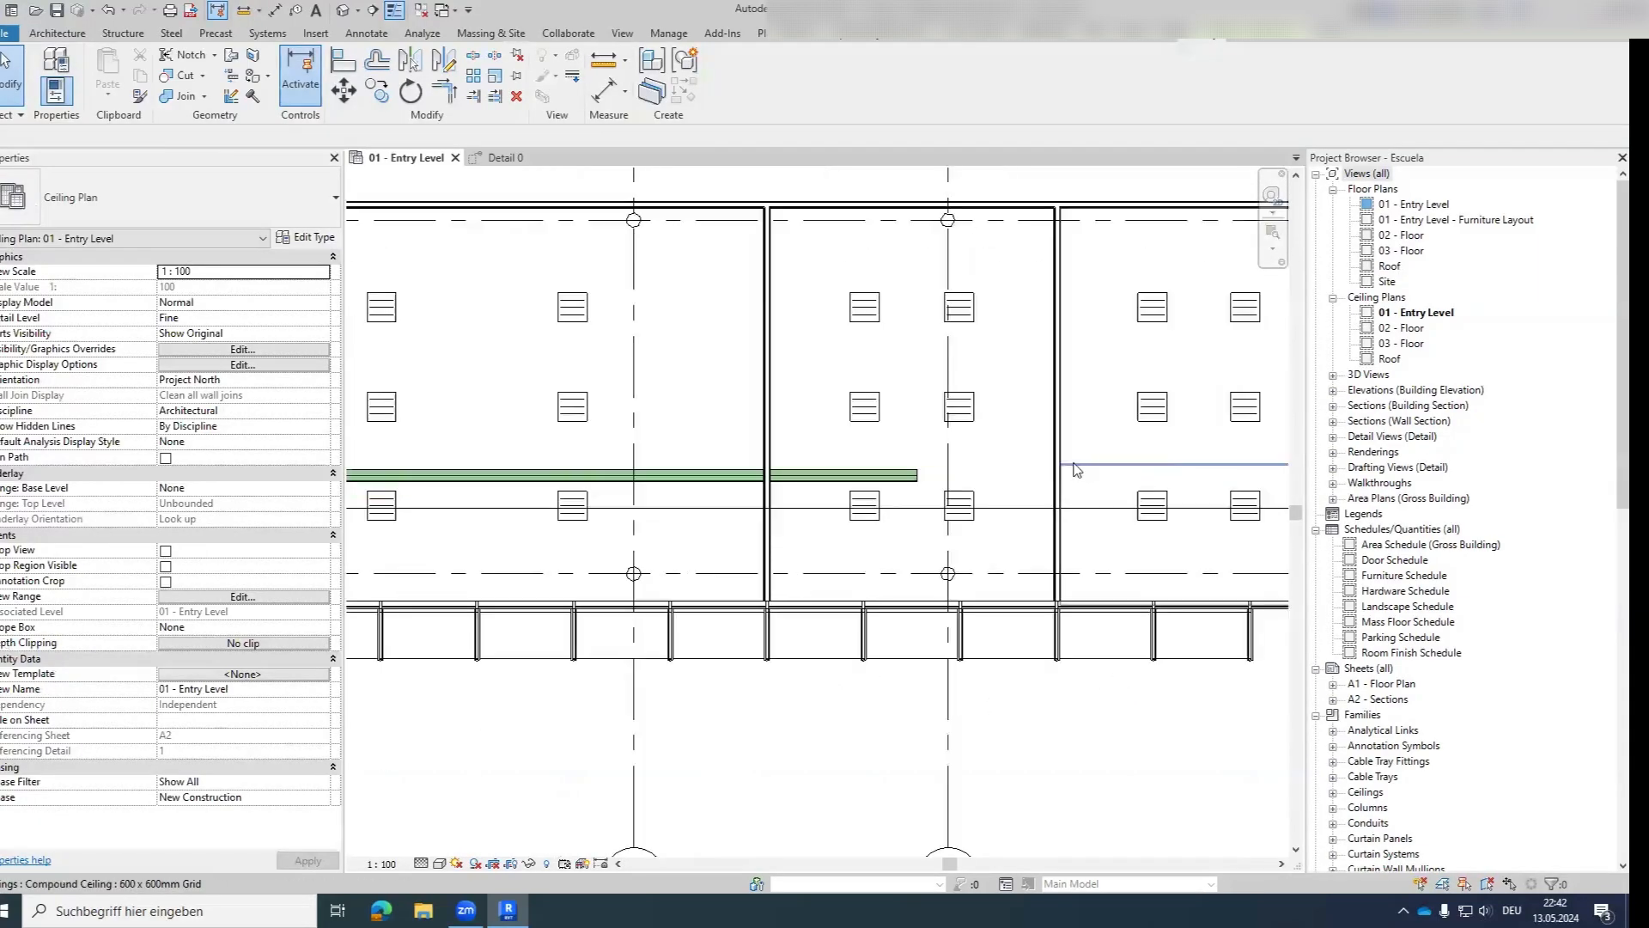
left_click(511, 560)
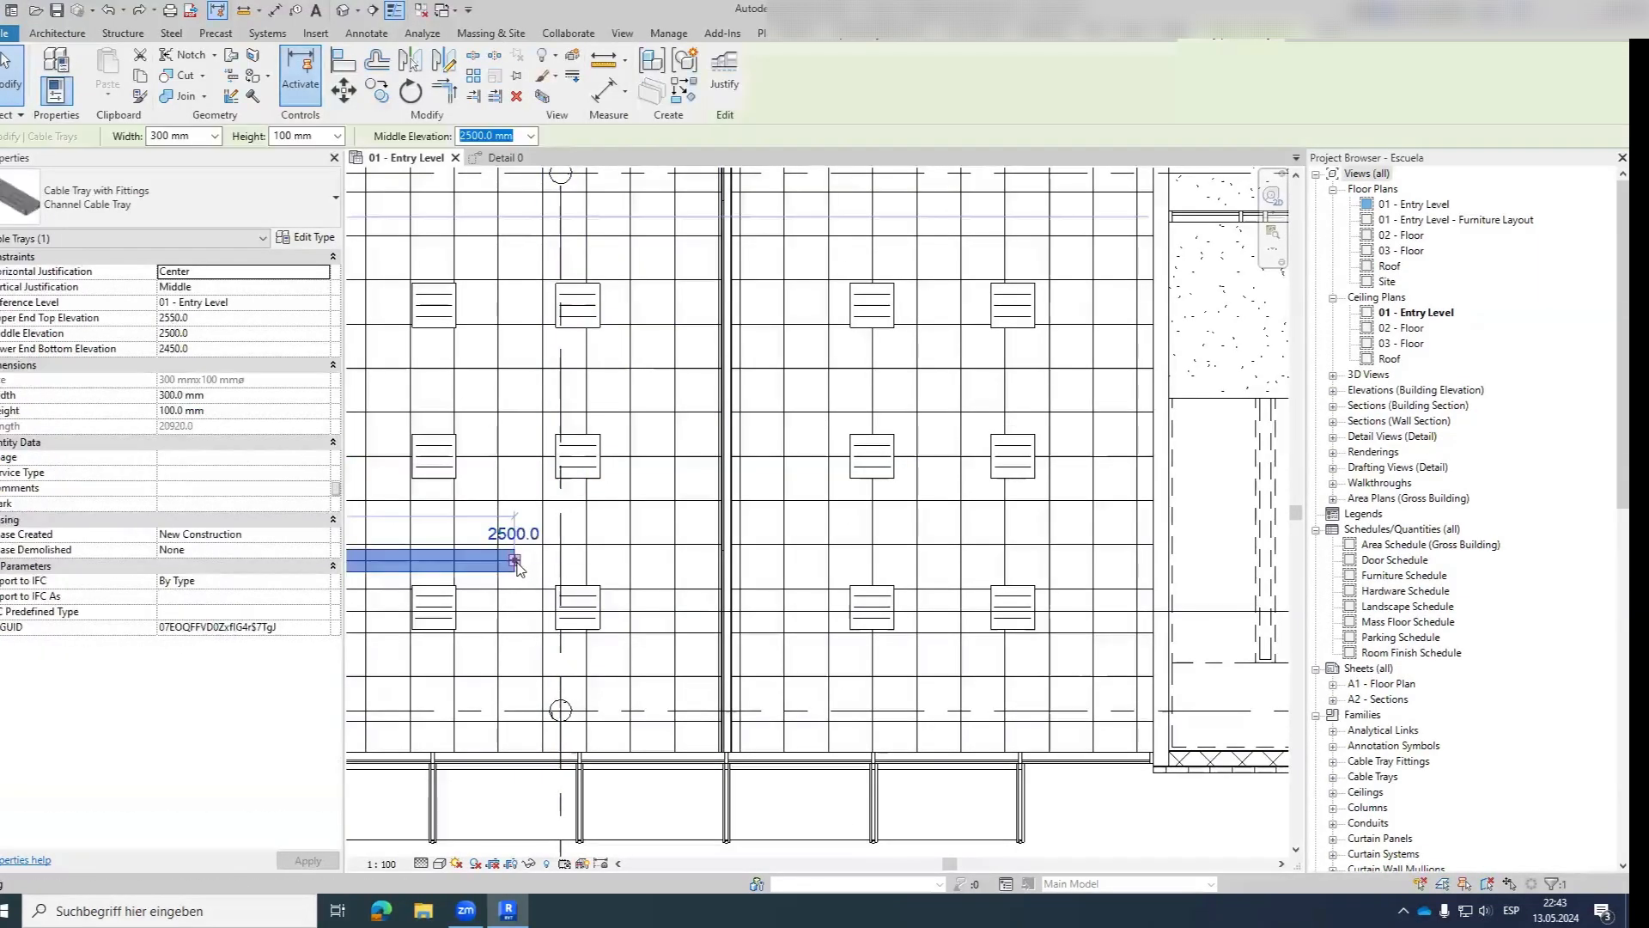
right_click(517, 561)
left_click(593, 210)
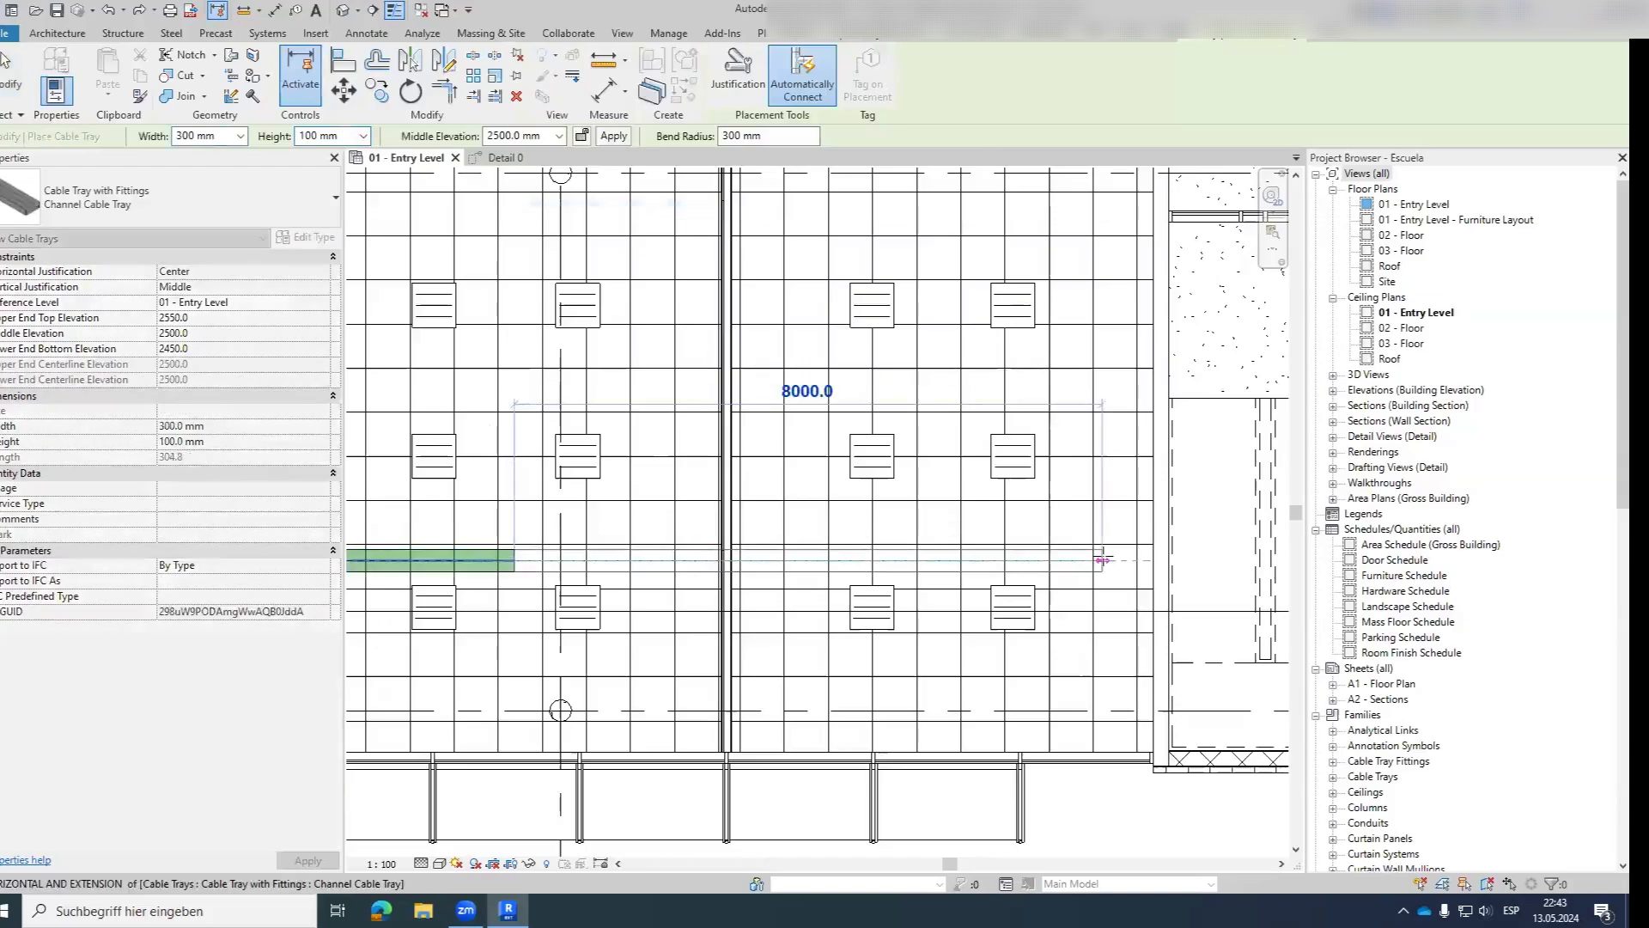
left_click(1115, 560)
middle_click_drag(1104, 378, 1078, 518)
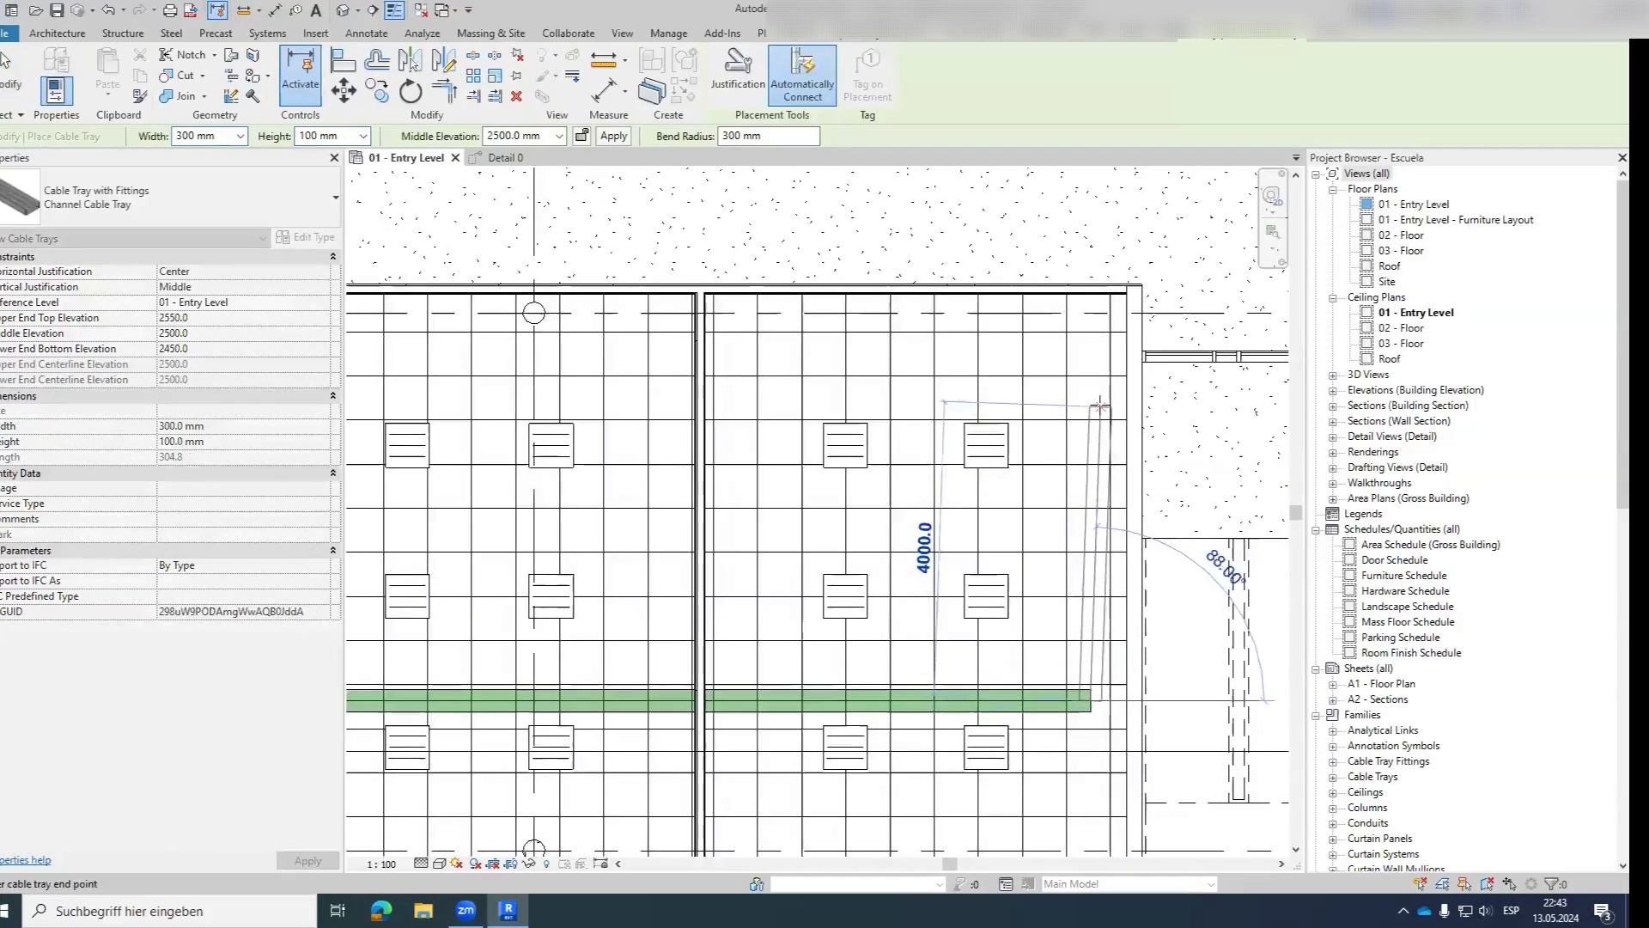
left_click(1090, 399)
scroll(1082, 395, "up", 2)
key("Escape")
key("Escape")
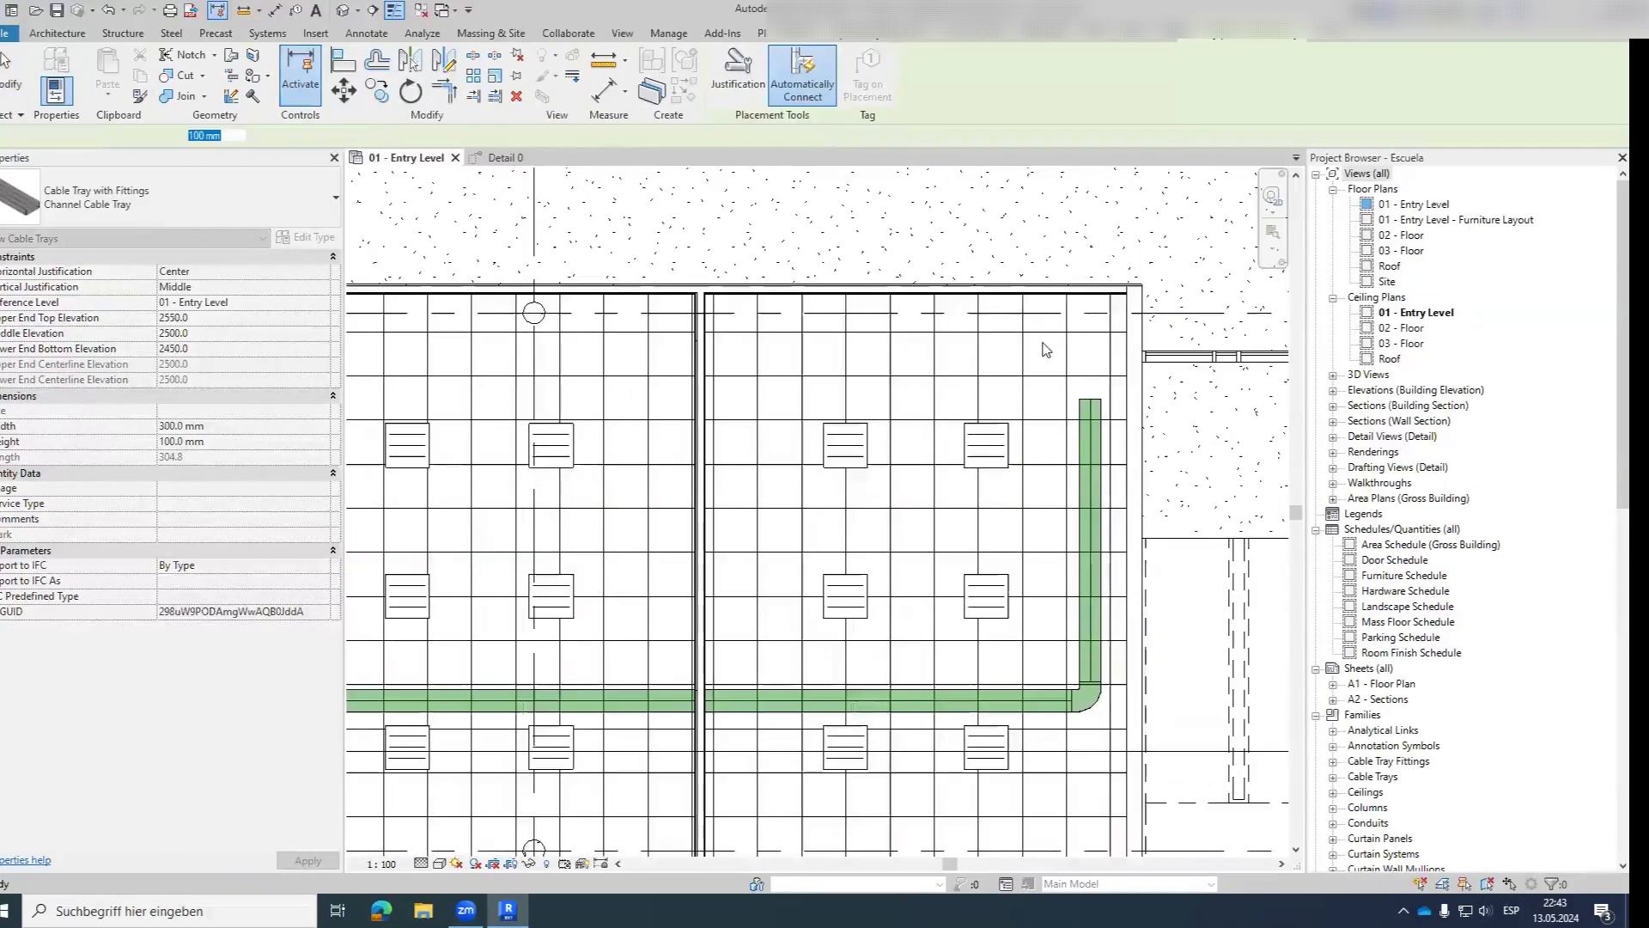
Dimension the gap between the new vertical tray run near its upper end and the wall beside it.
scroll(954, 372, "up", 2)
scroll(924, 356, "up", 3)
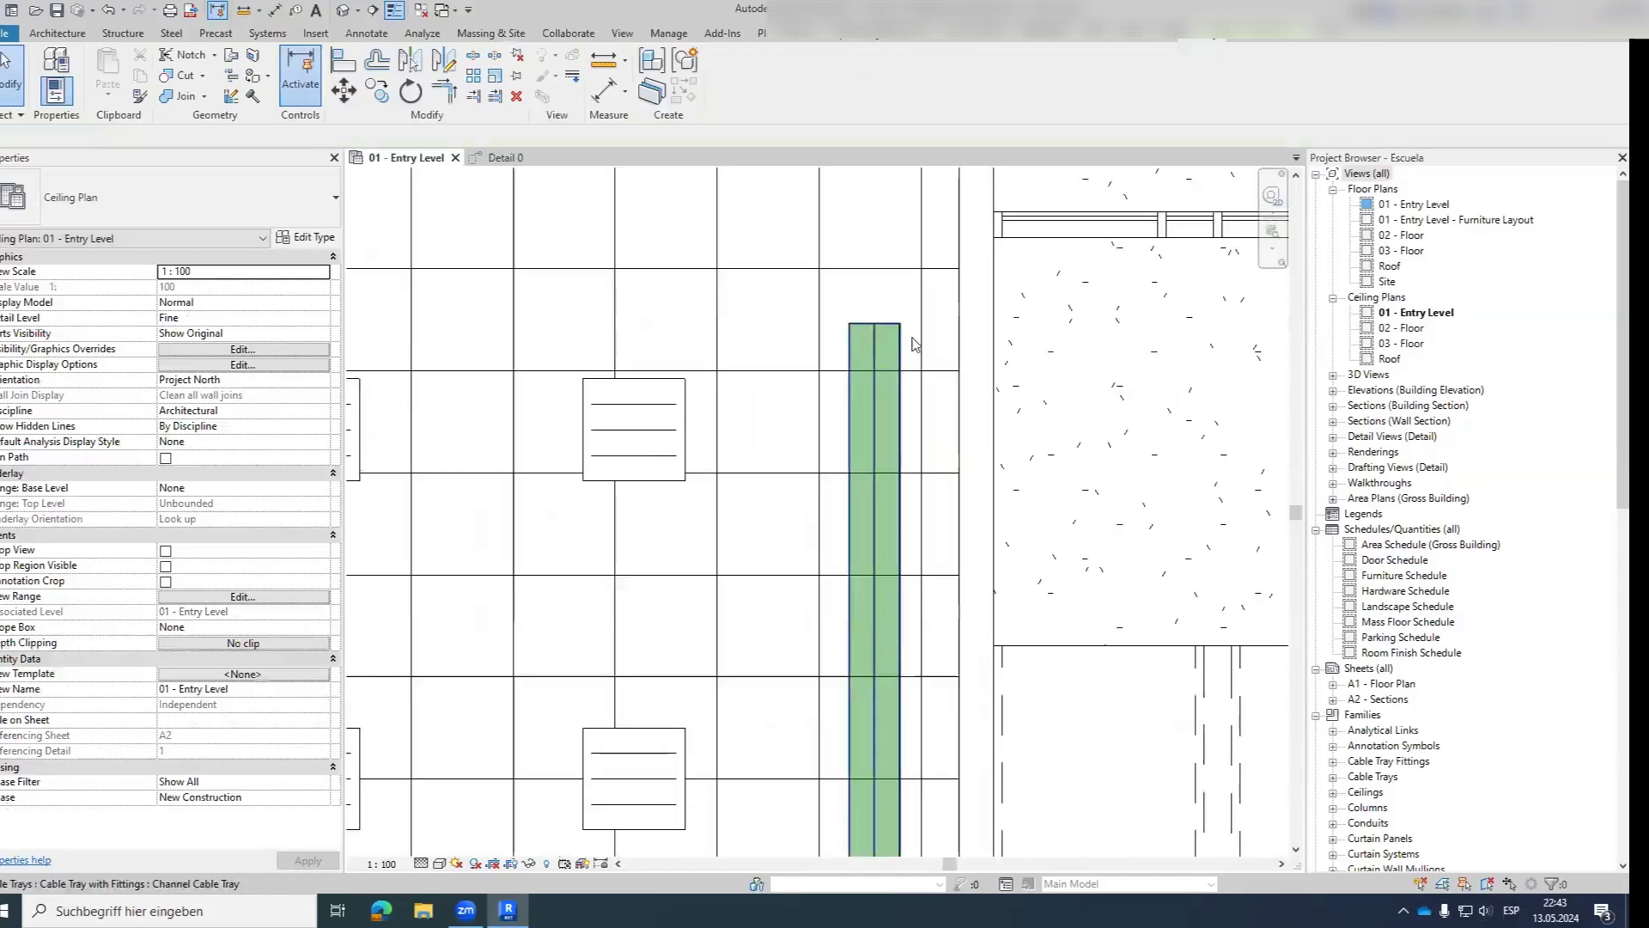
key("d")
key("i")
left_click(900, 359)
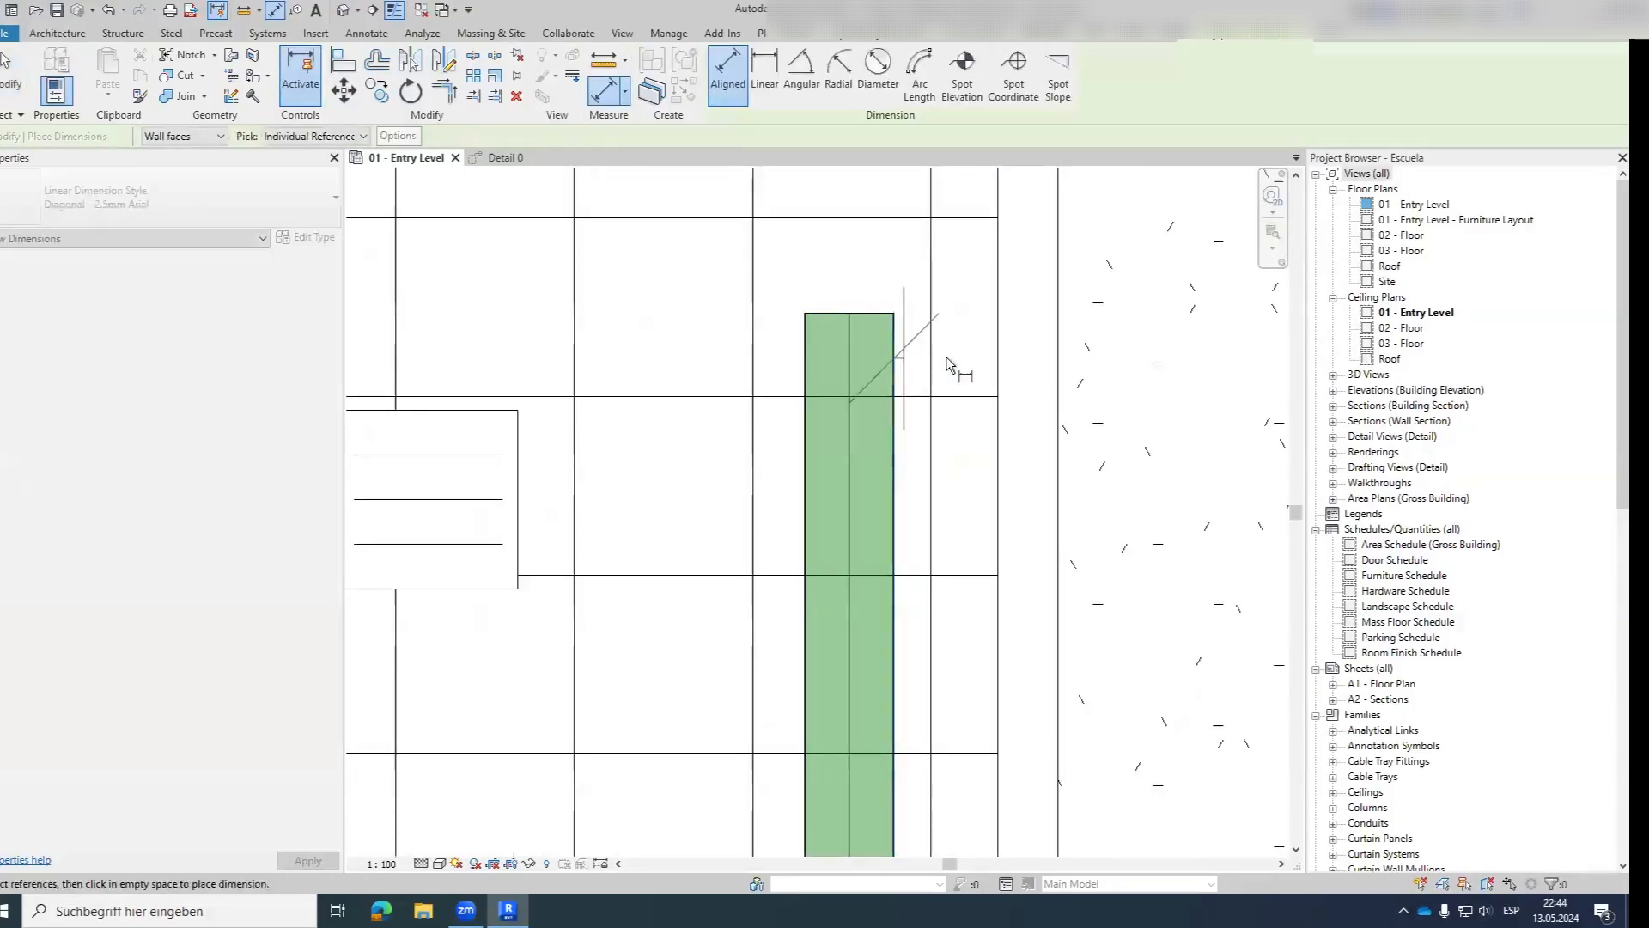
left_click(994, 398)
scroll(988, 378, "down", 3)
scroll(987, 369, "up", 1)
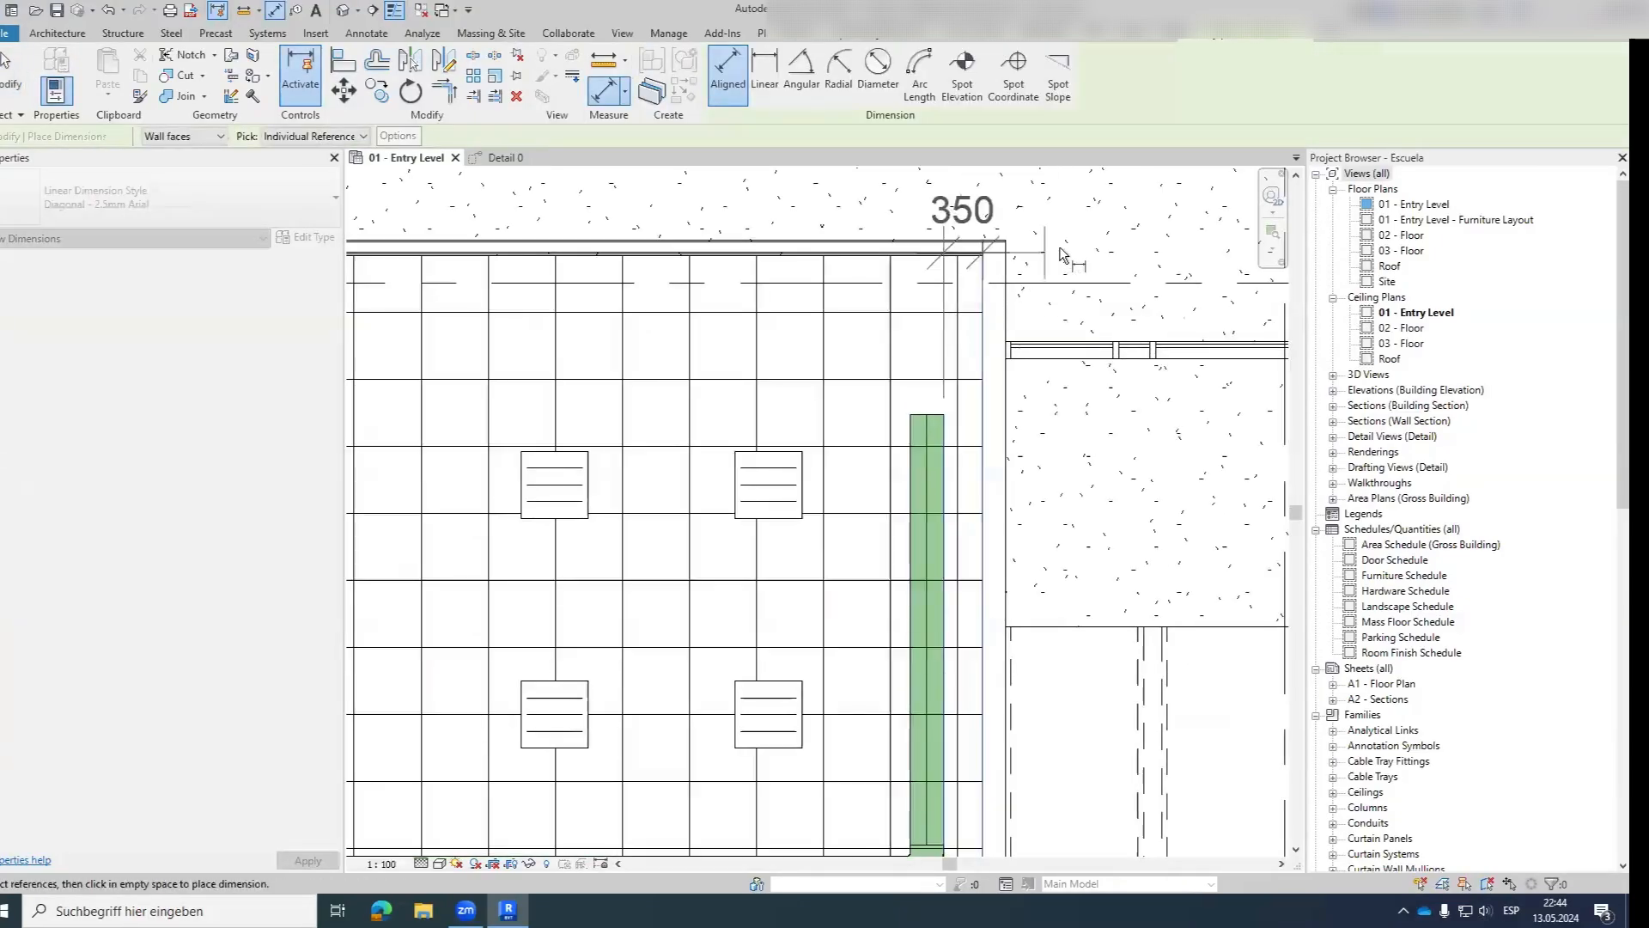
left_click(1074, 406)
key("Escape")
key("Escape")
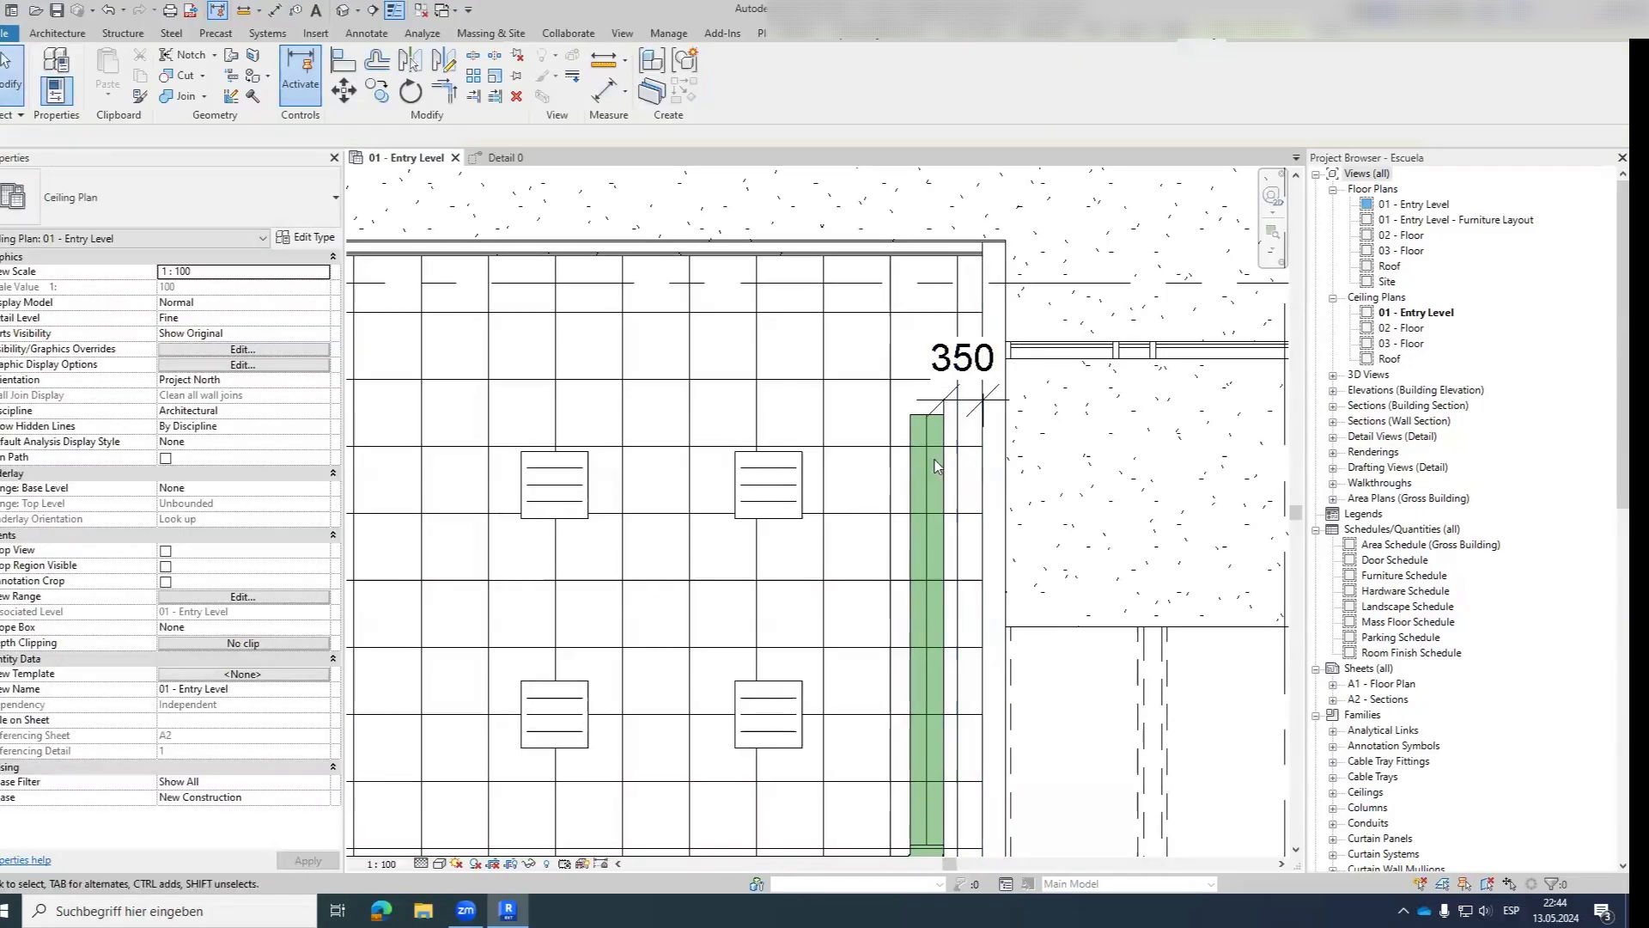
Set the dimensioned gap between the new vertical tray run's upper end and the adjacent wall to 100 mm.
middle_click_drag(929, 477, 902, 471)
left_click(901, 467)
scroll(951, 483, "up", 3)
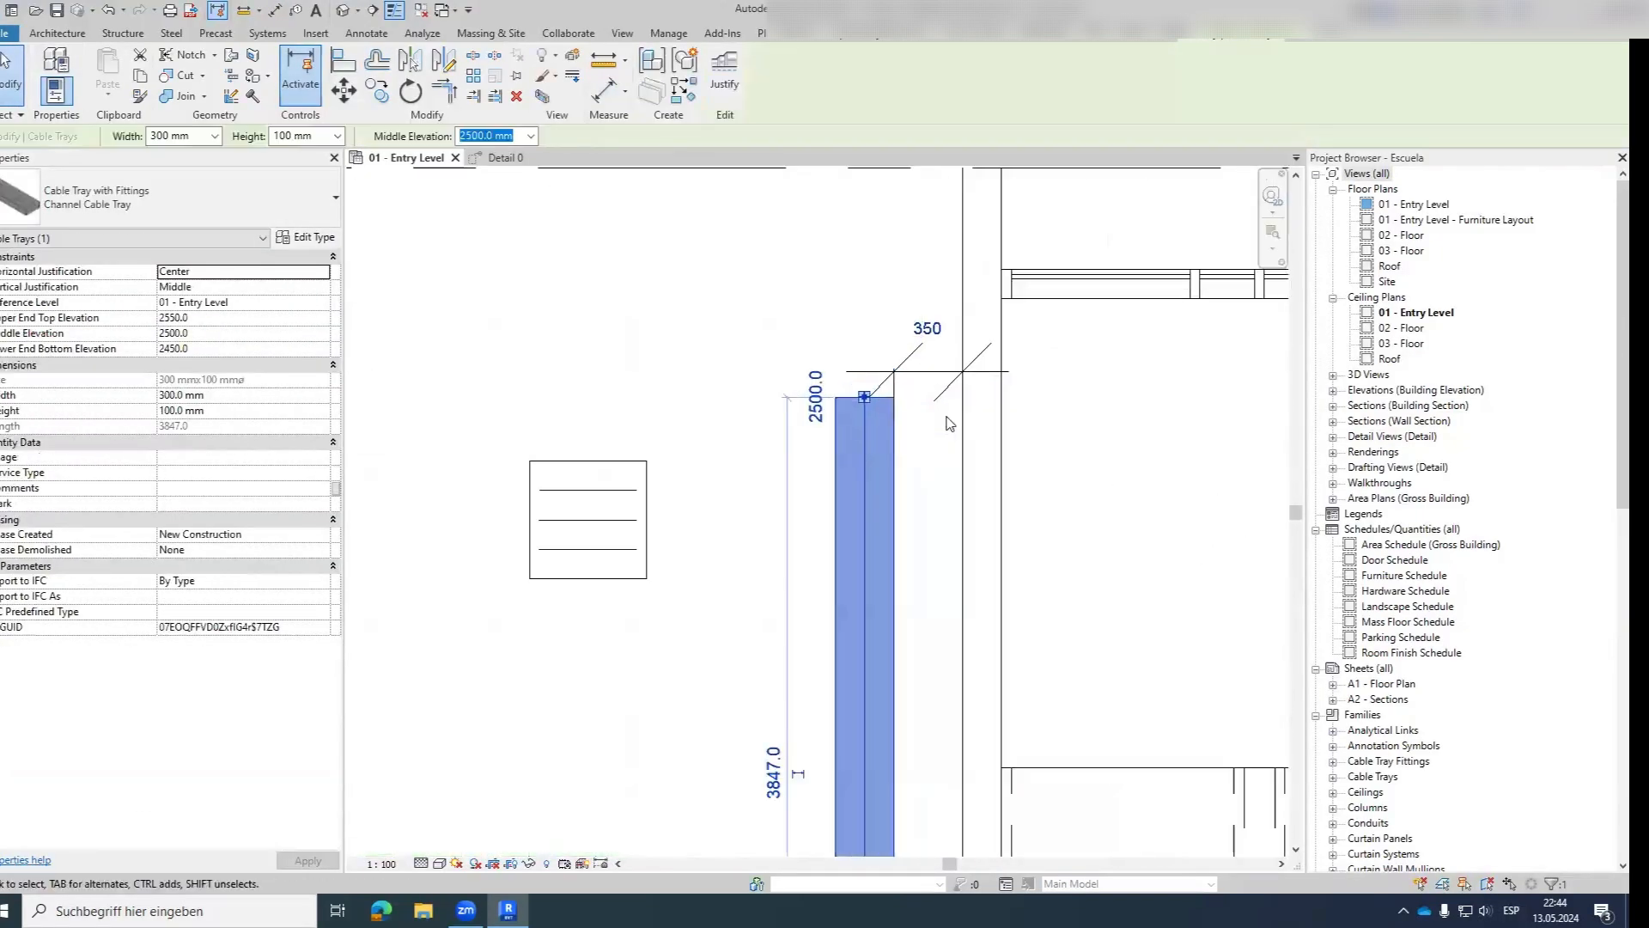
scroll(952, 484, "down", 4)
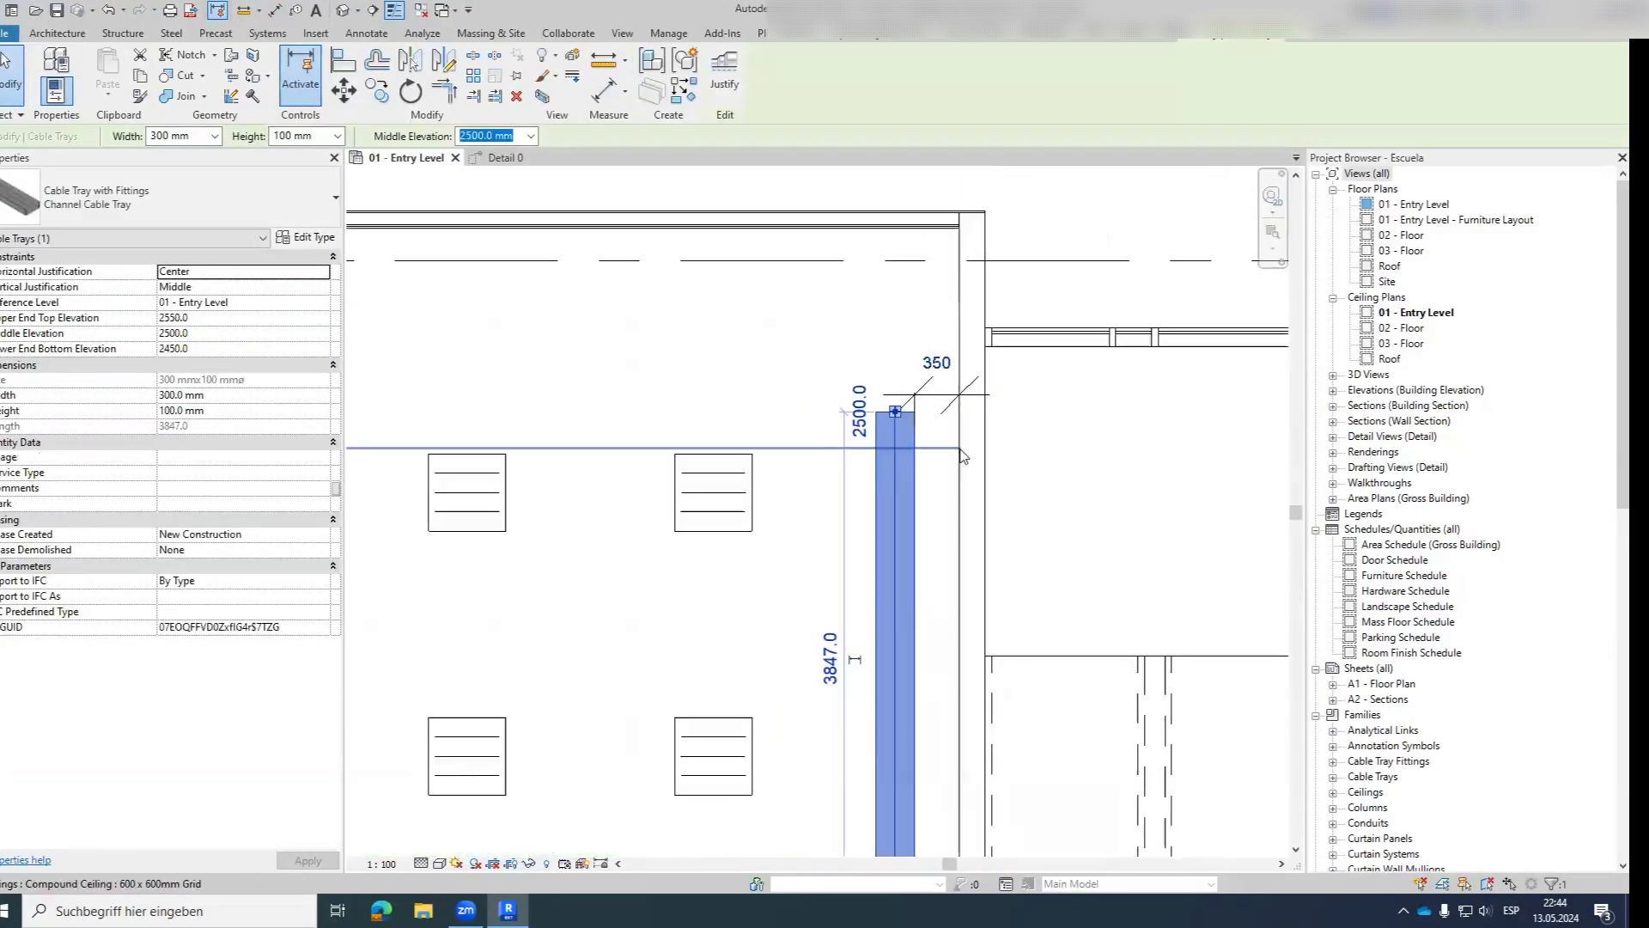
scroll(968, 394, "up", 3)
left_click(942, 386)
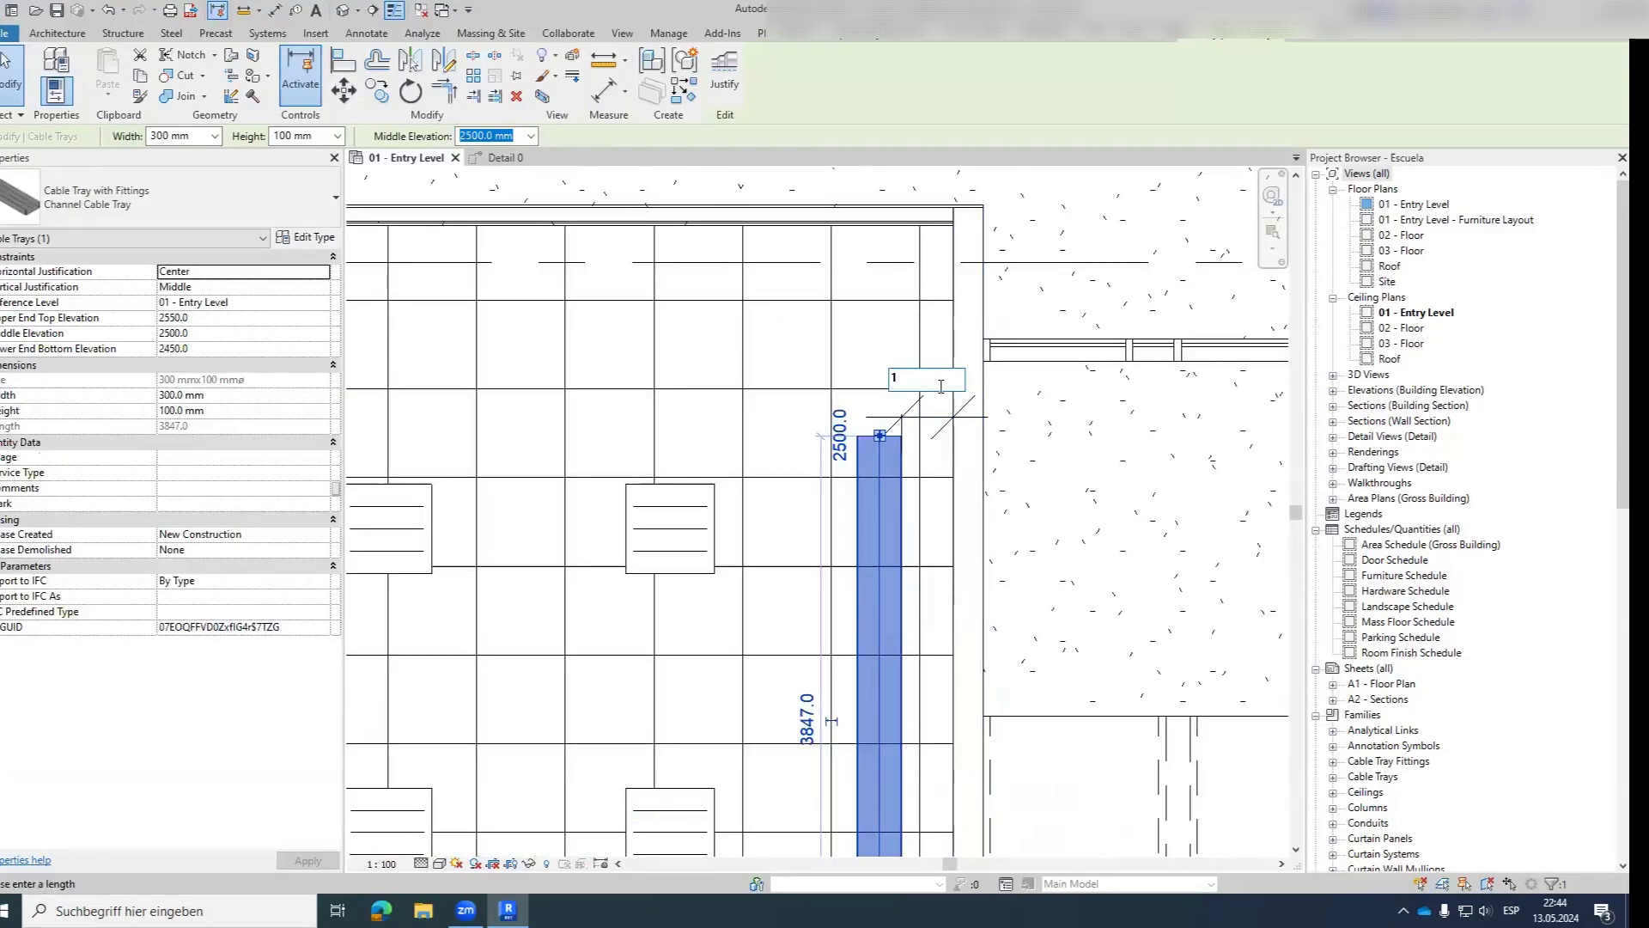
type("100")
key("Return")
scroll(961, 387, "up", 2)
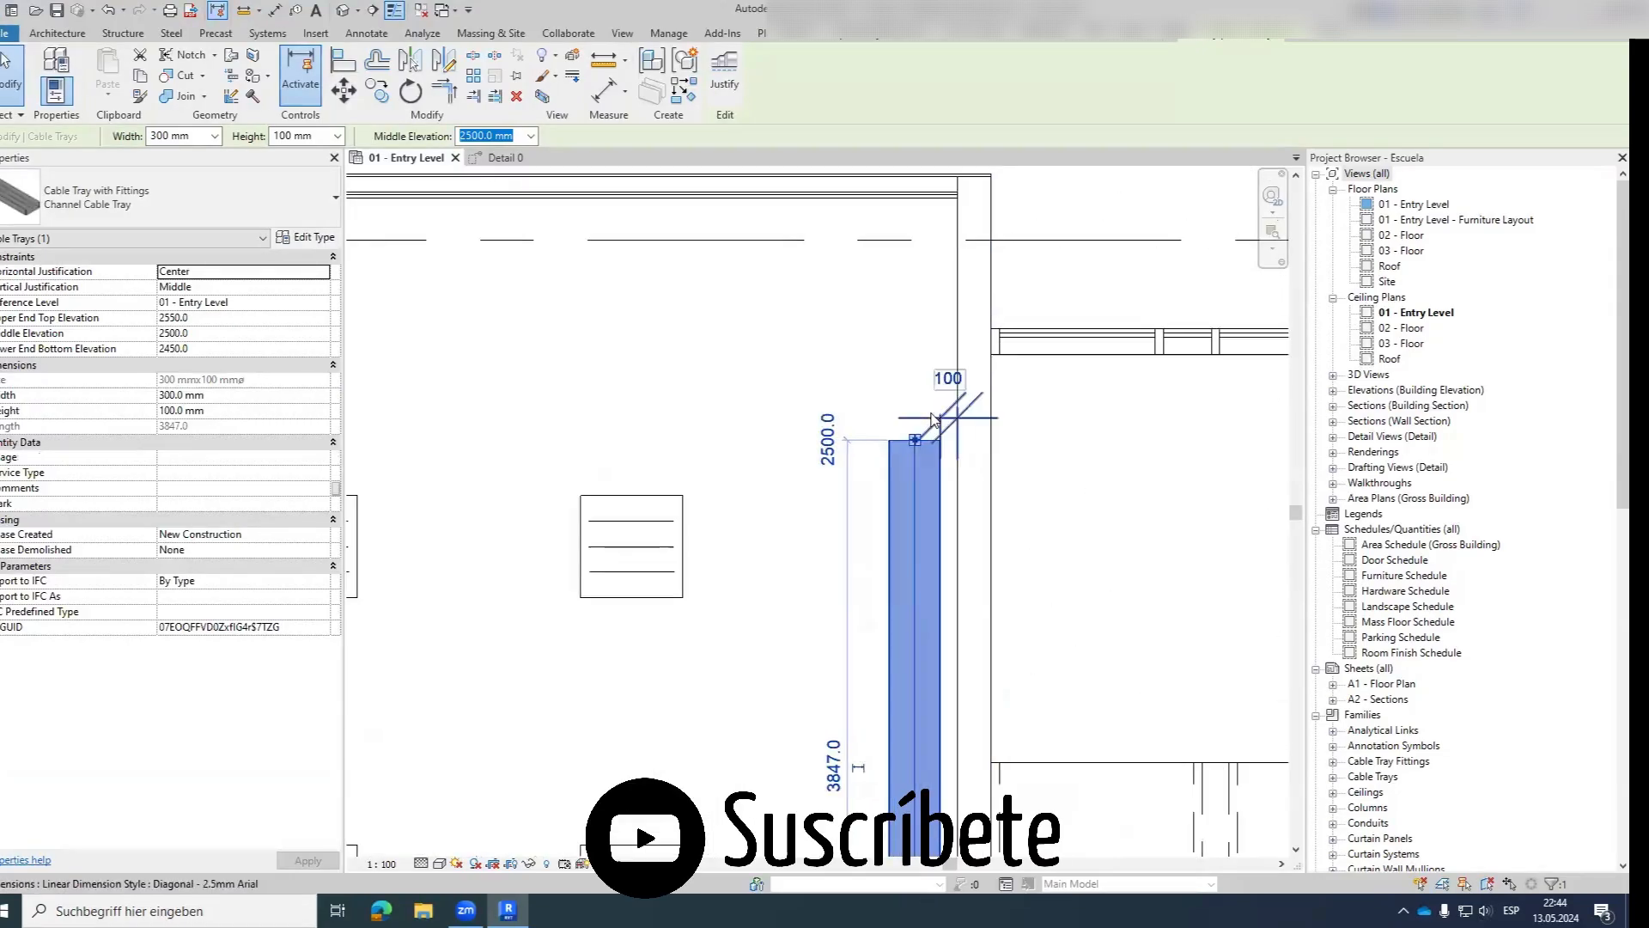
Try a 150 mm gap between the vertical tray run and the wall, and finally set it to 50 mm.
left_click(960, 374)
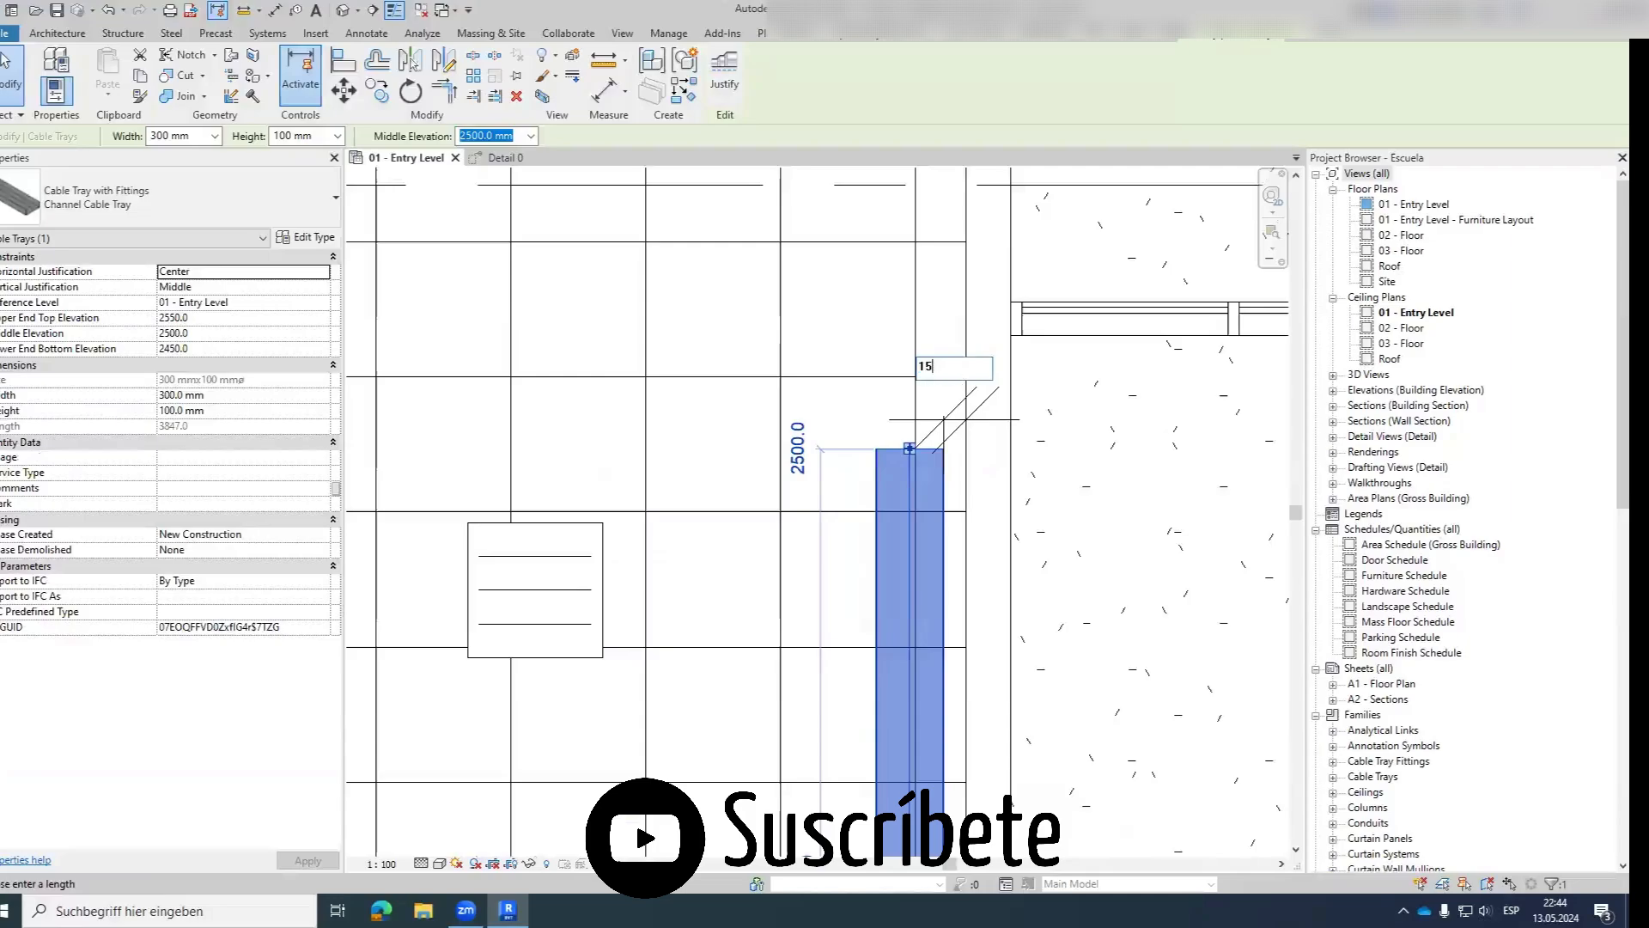
type("150")
key("Return")
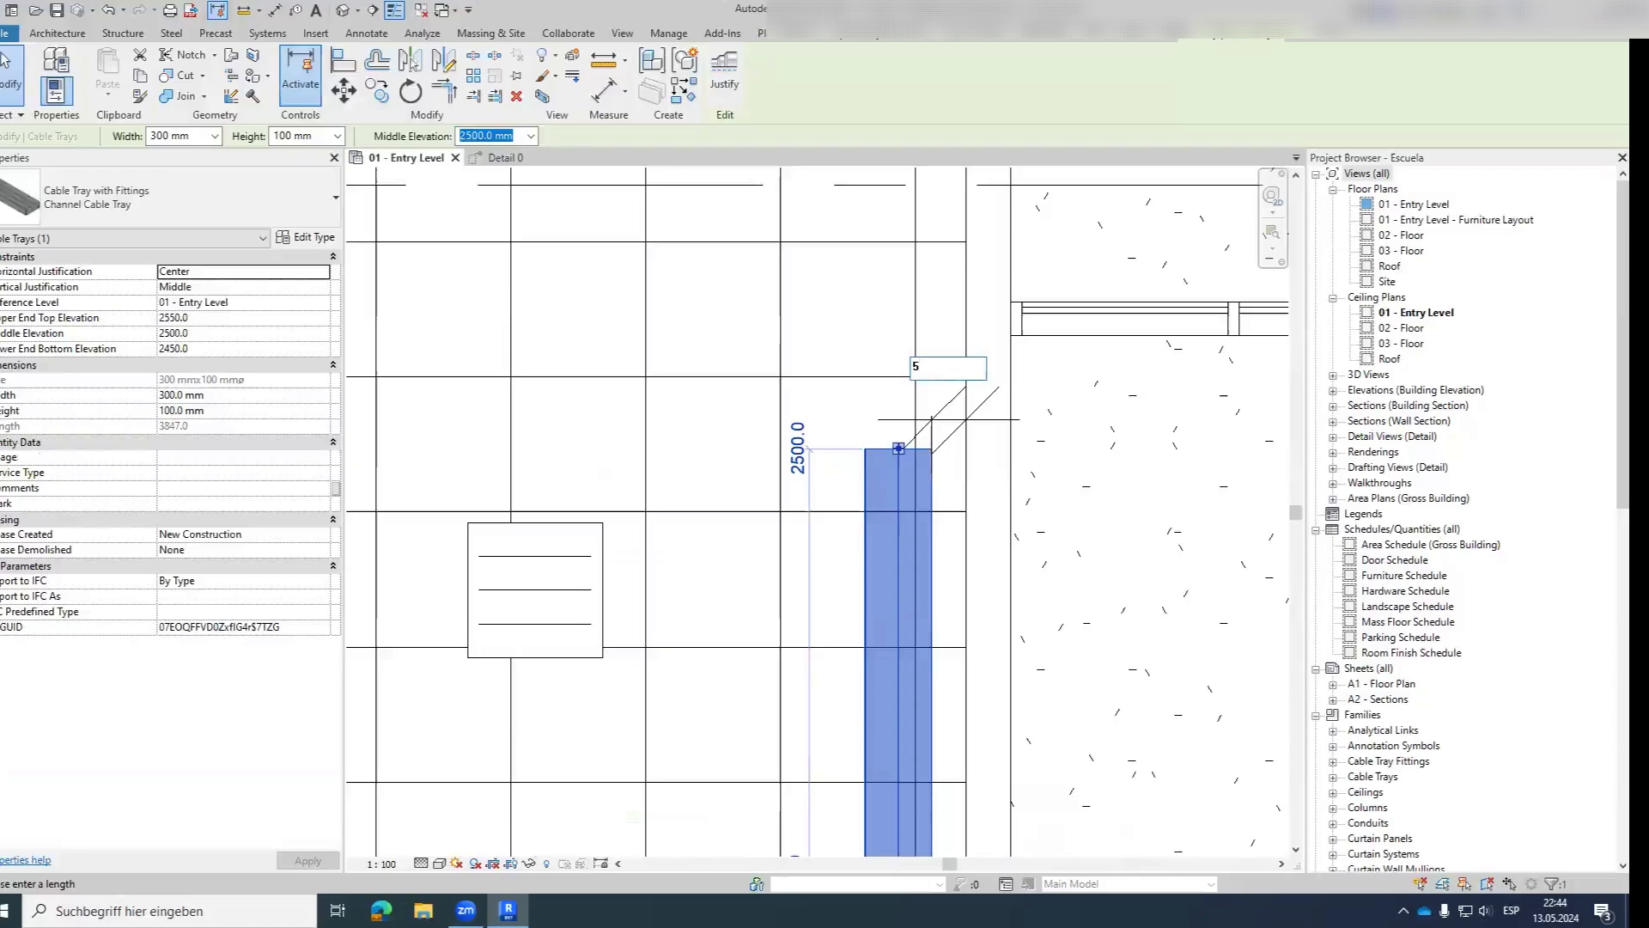
key("Return")
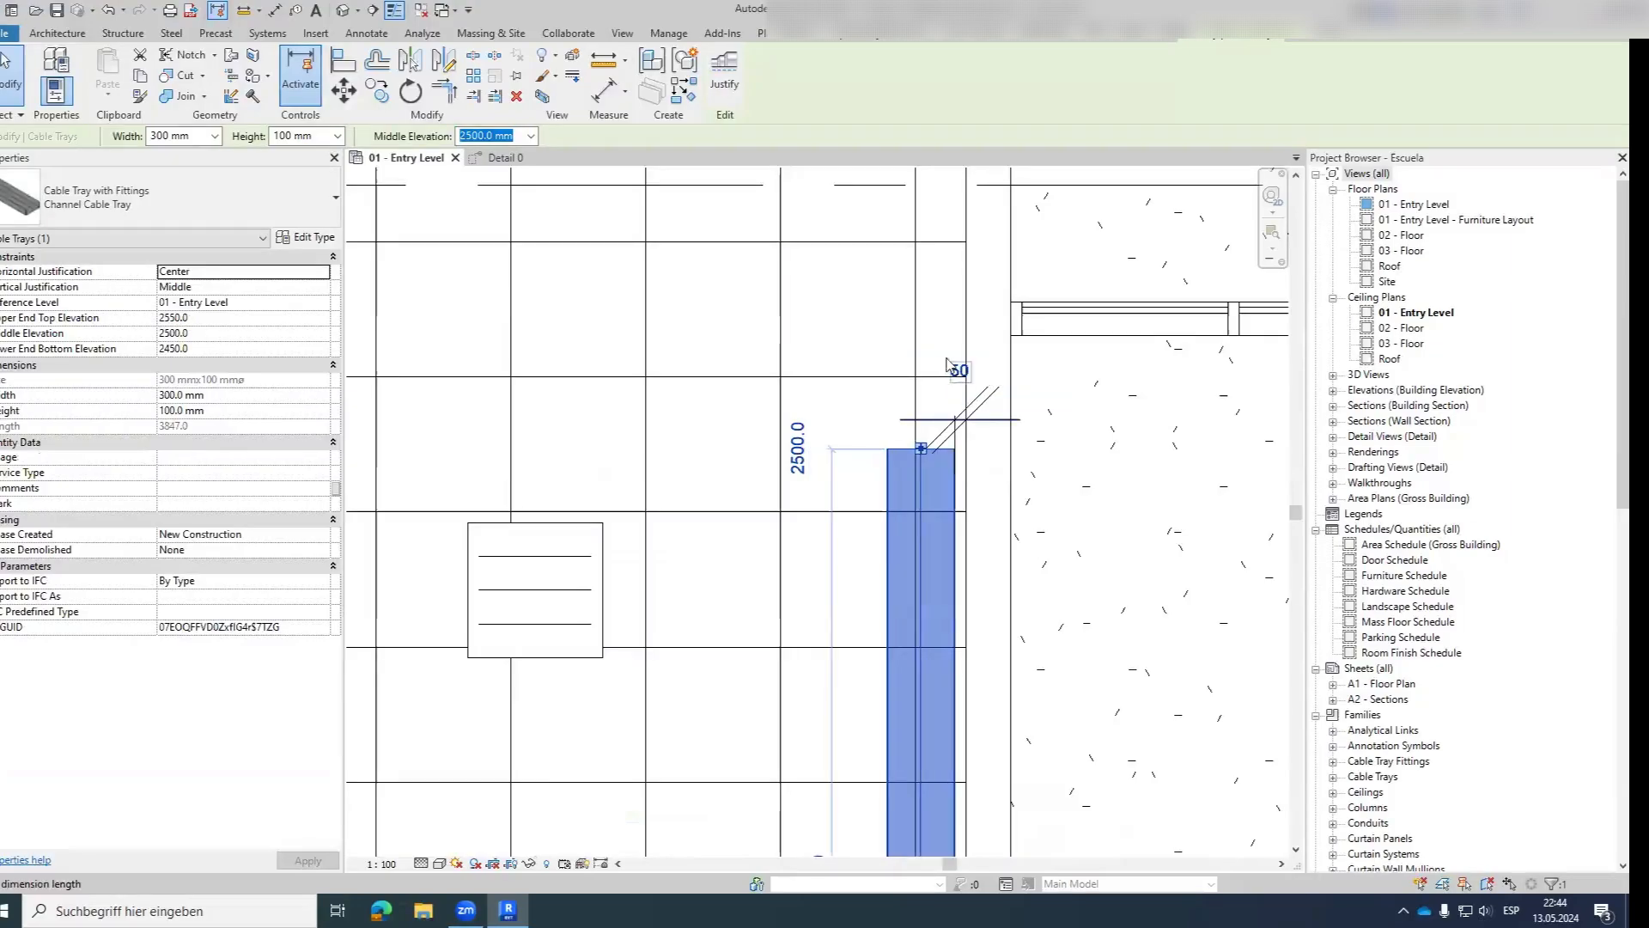
key("Escape")
Review the vertical tray run beside the end wall and the whole cable tray route across the rooms.
scroll(973, 384, "down", 4)
middle_click_drag(972, 384, 966, 363)
scroll(965, 360, "up", 2)
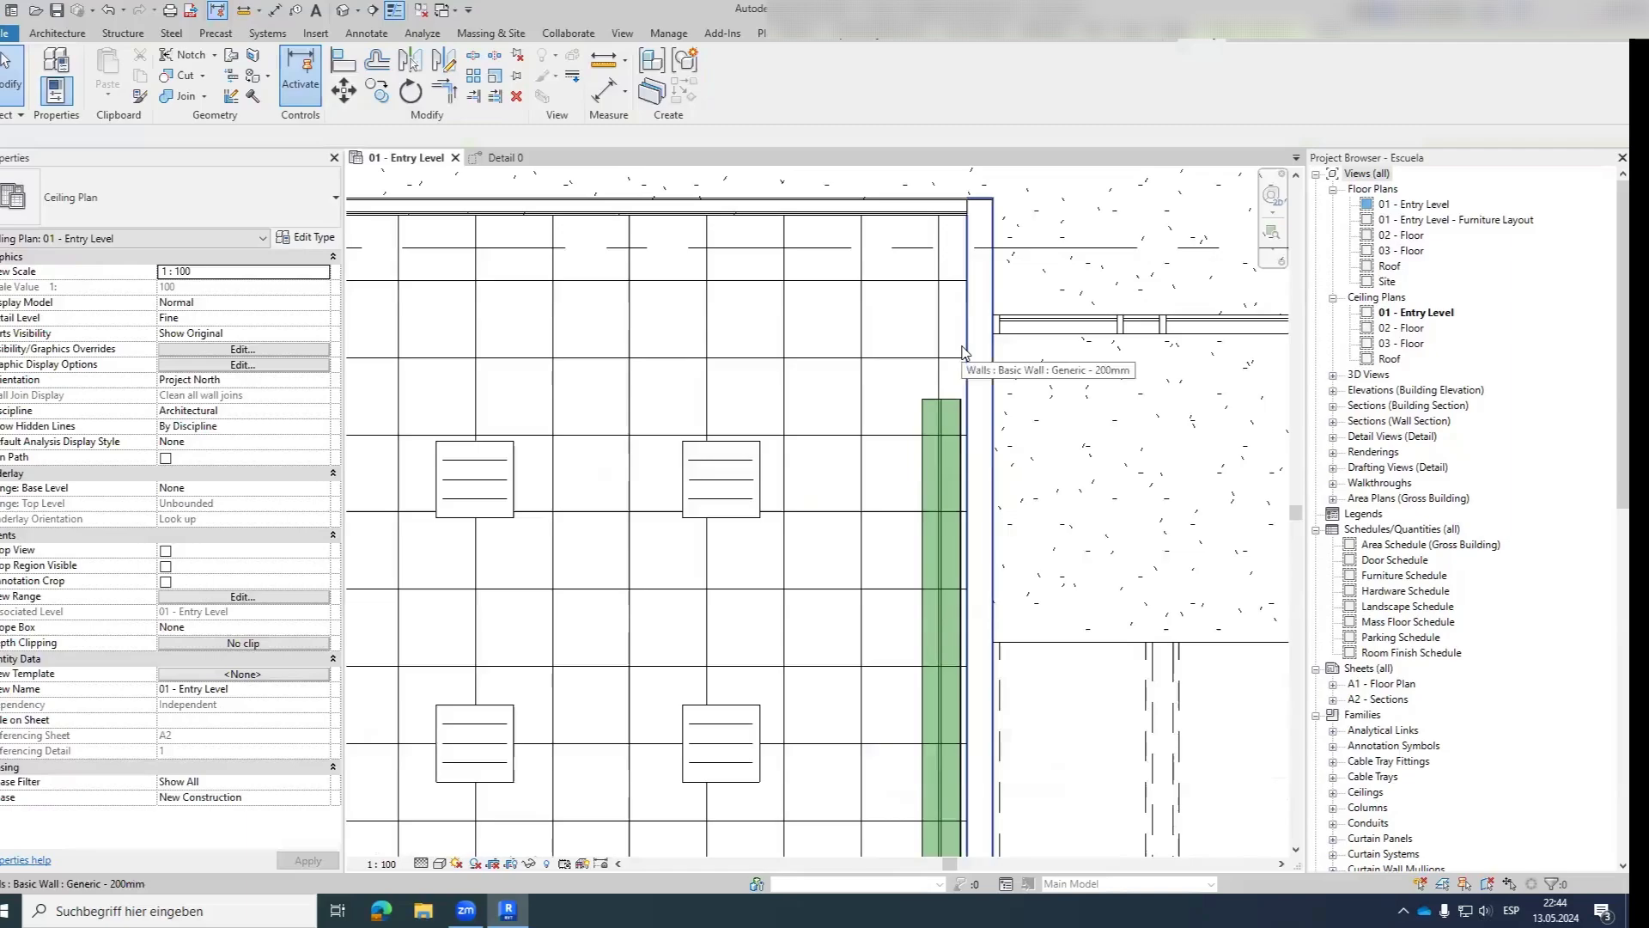
middle_click_drag(928, 339, 989, 287)
scroll(1007, 351, "down", 2)
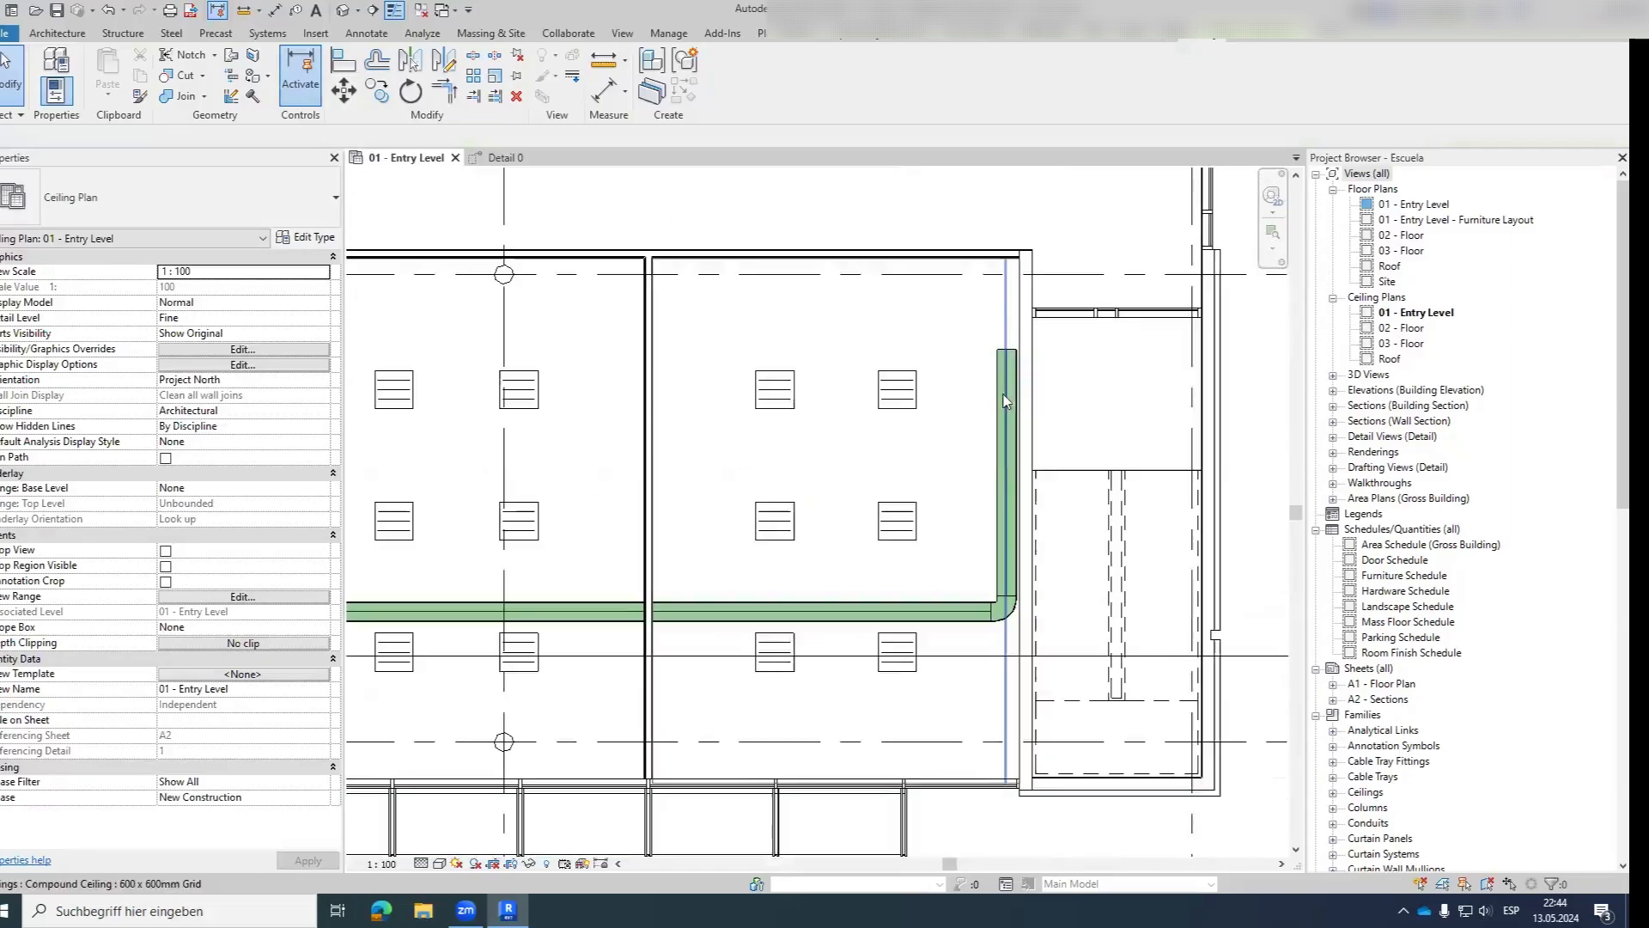
scroll(1006, 507, "down", 2)
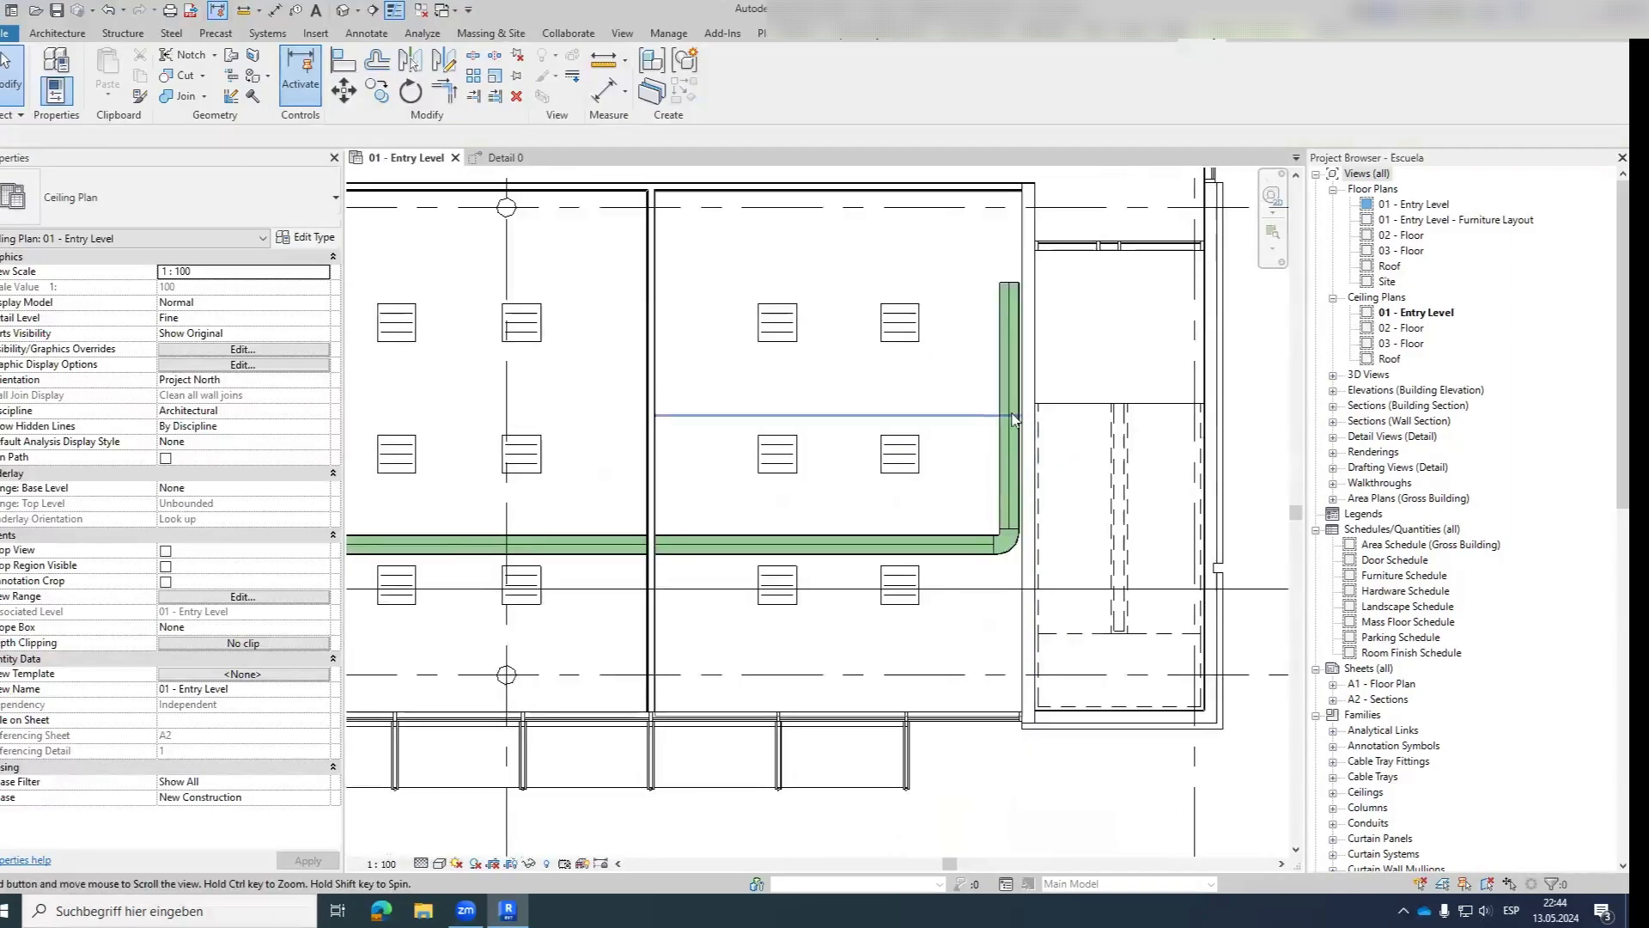
mouse_move(1014, 486)
middle_mouse_down()
mouse_move(1060, 429)
mouse_move(1121, 430)
middle_mouse_up()
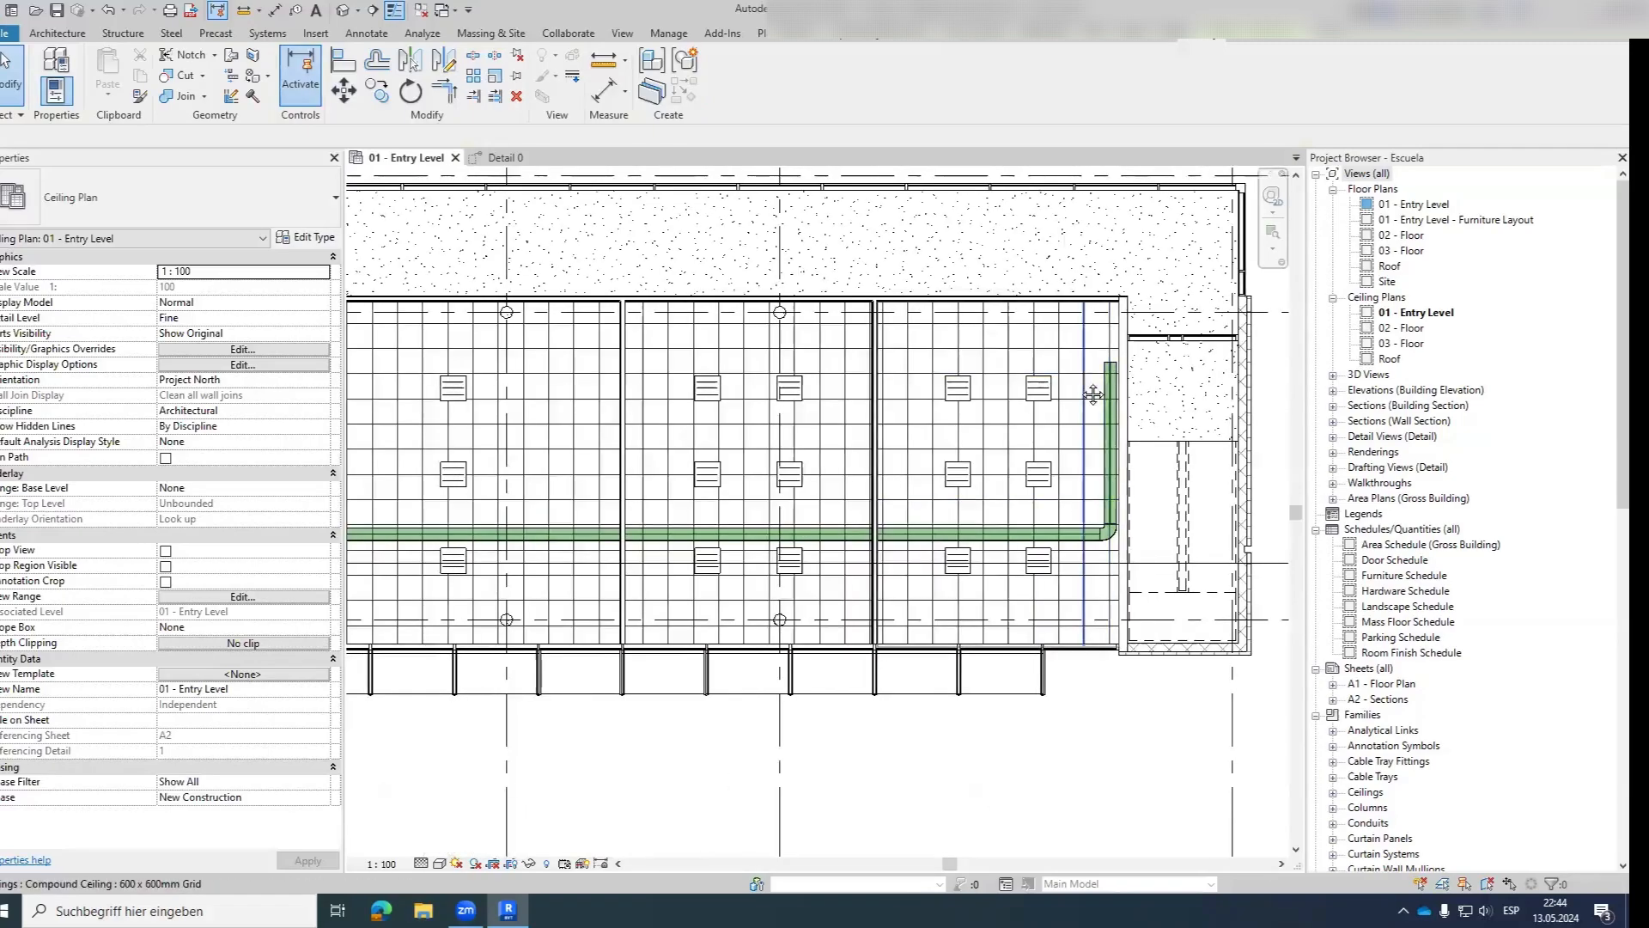
scroll(1073, 420, "up", 2)
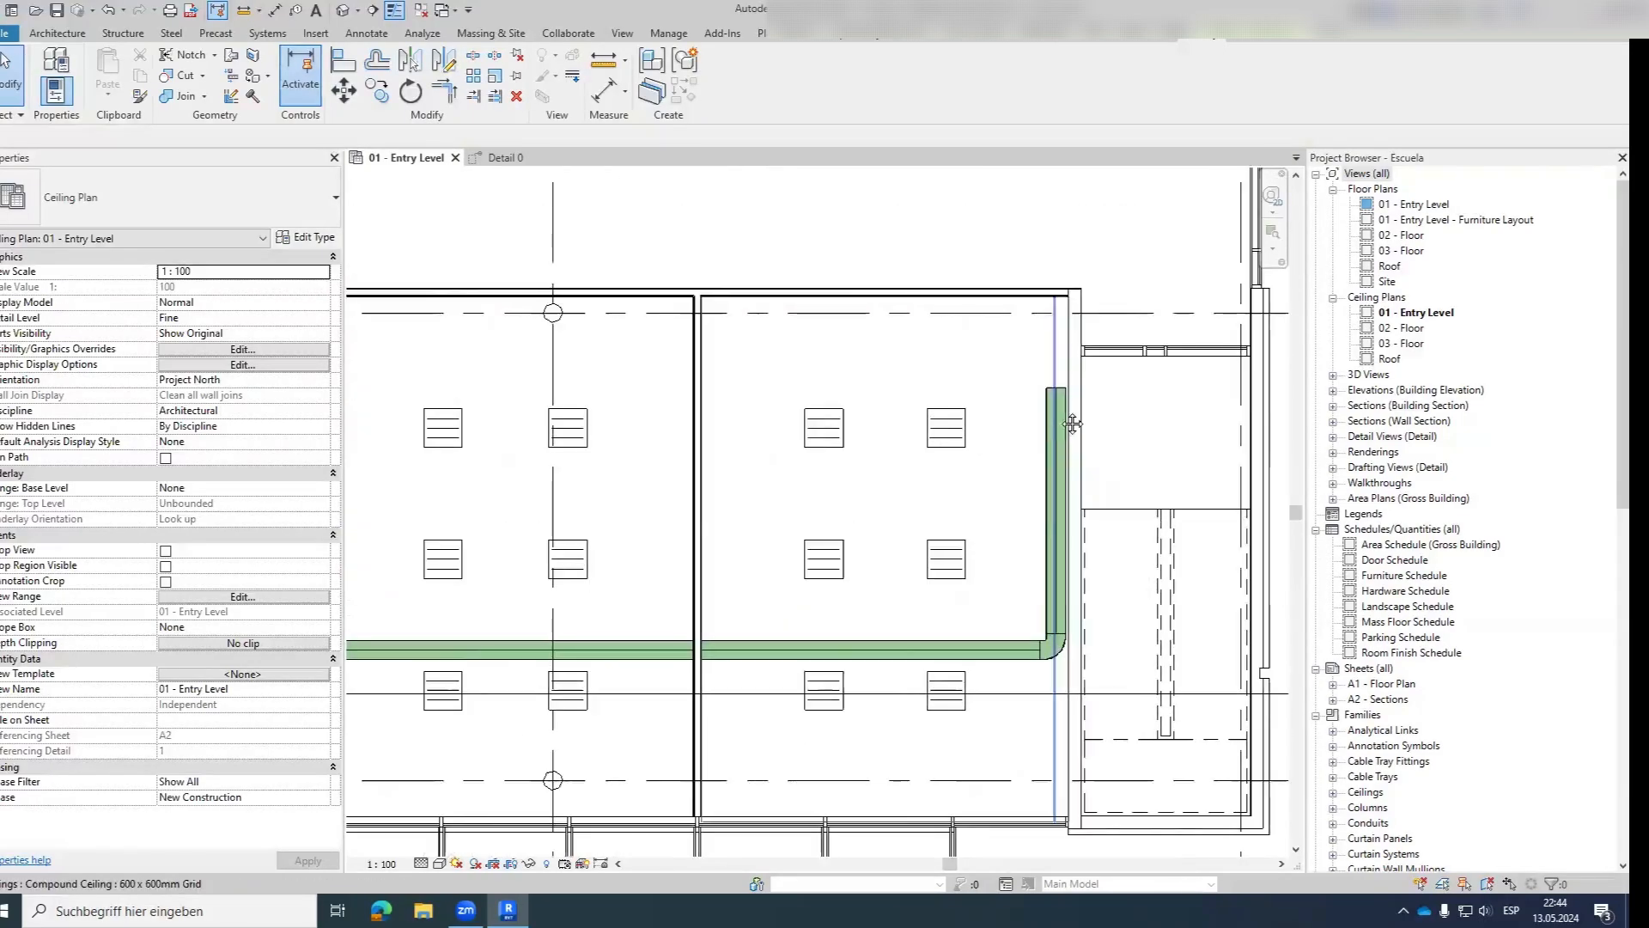
scroll(1073, 424, "down", 7)
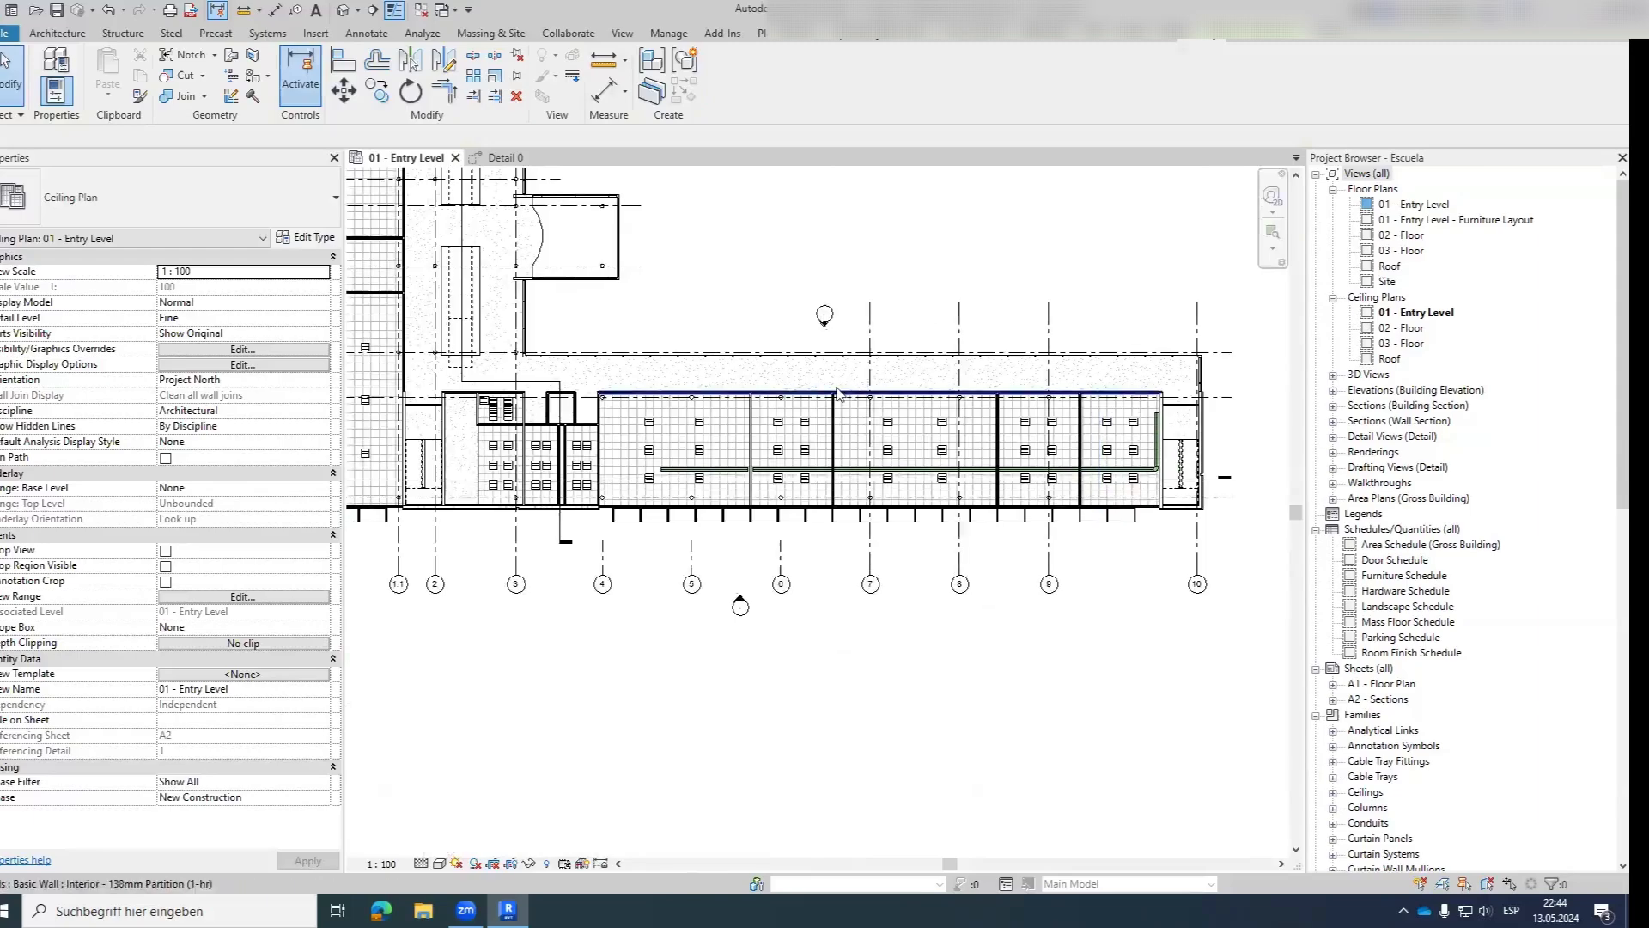
middle_click_drag(838, 393, 777, 386)
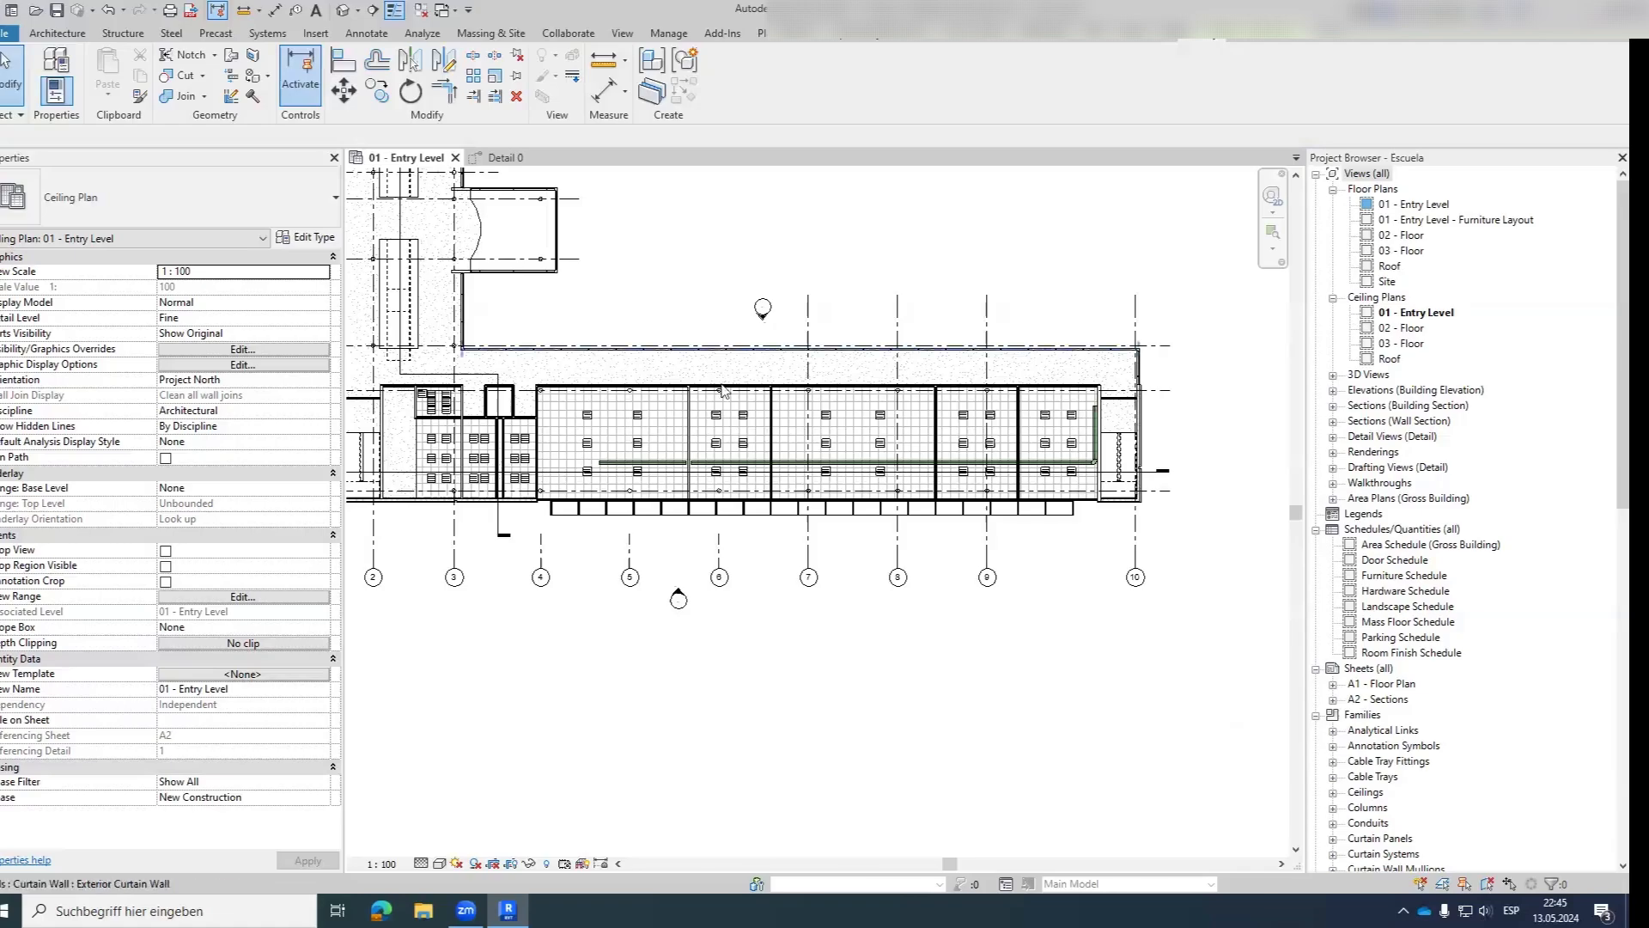
Select the 300 x 60 mm cable tray between grids 4 and 6 and show it in the Detail 0 view.
scroll(687, 470, "up", 4)
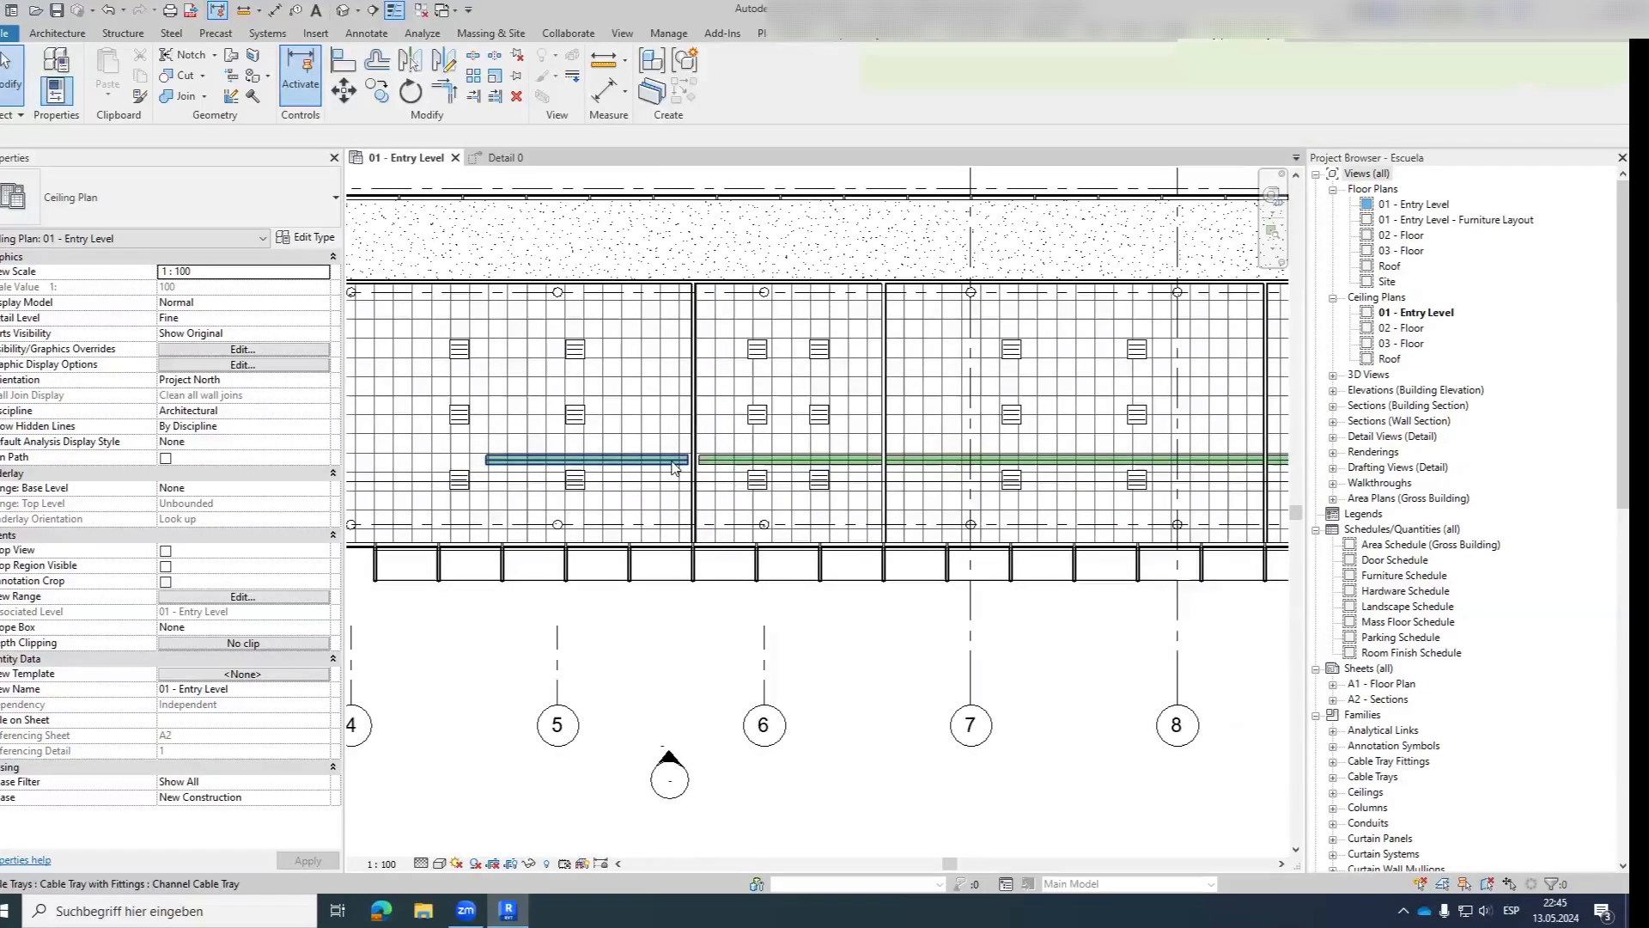
left_click(675, 462)
left_click(503, 158)
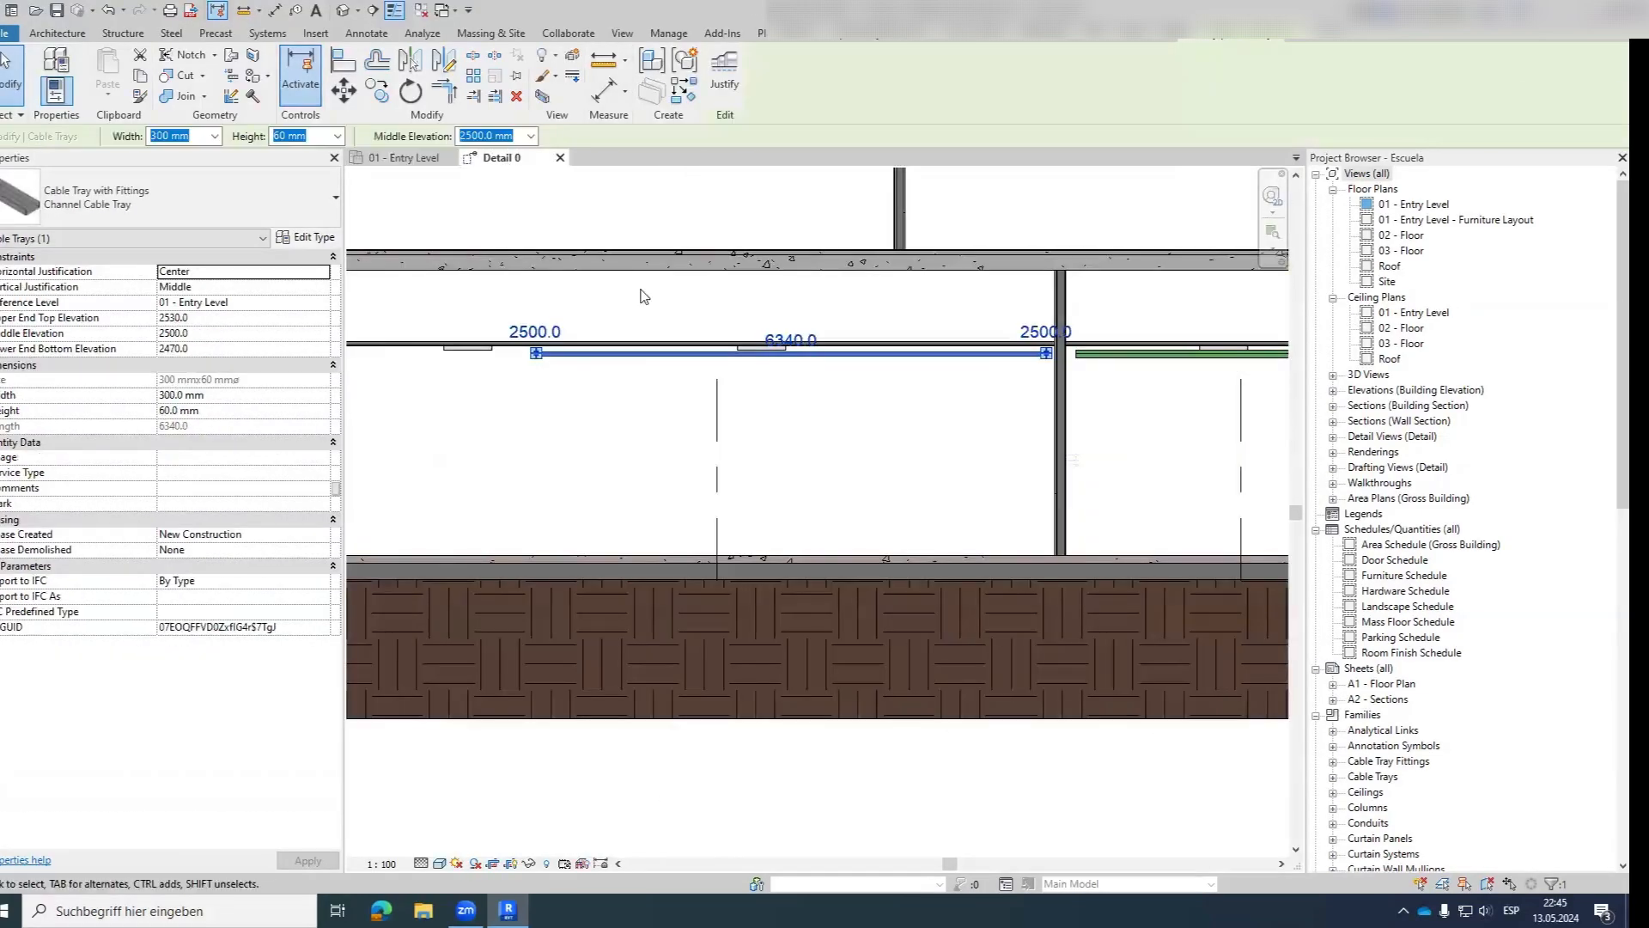
scroll(769, 343, "up", 4)
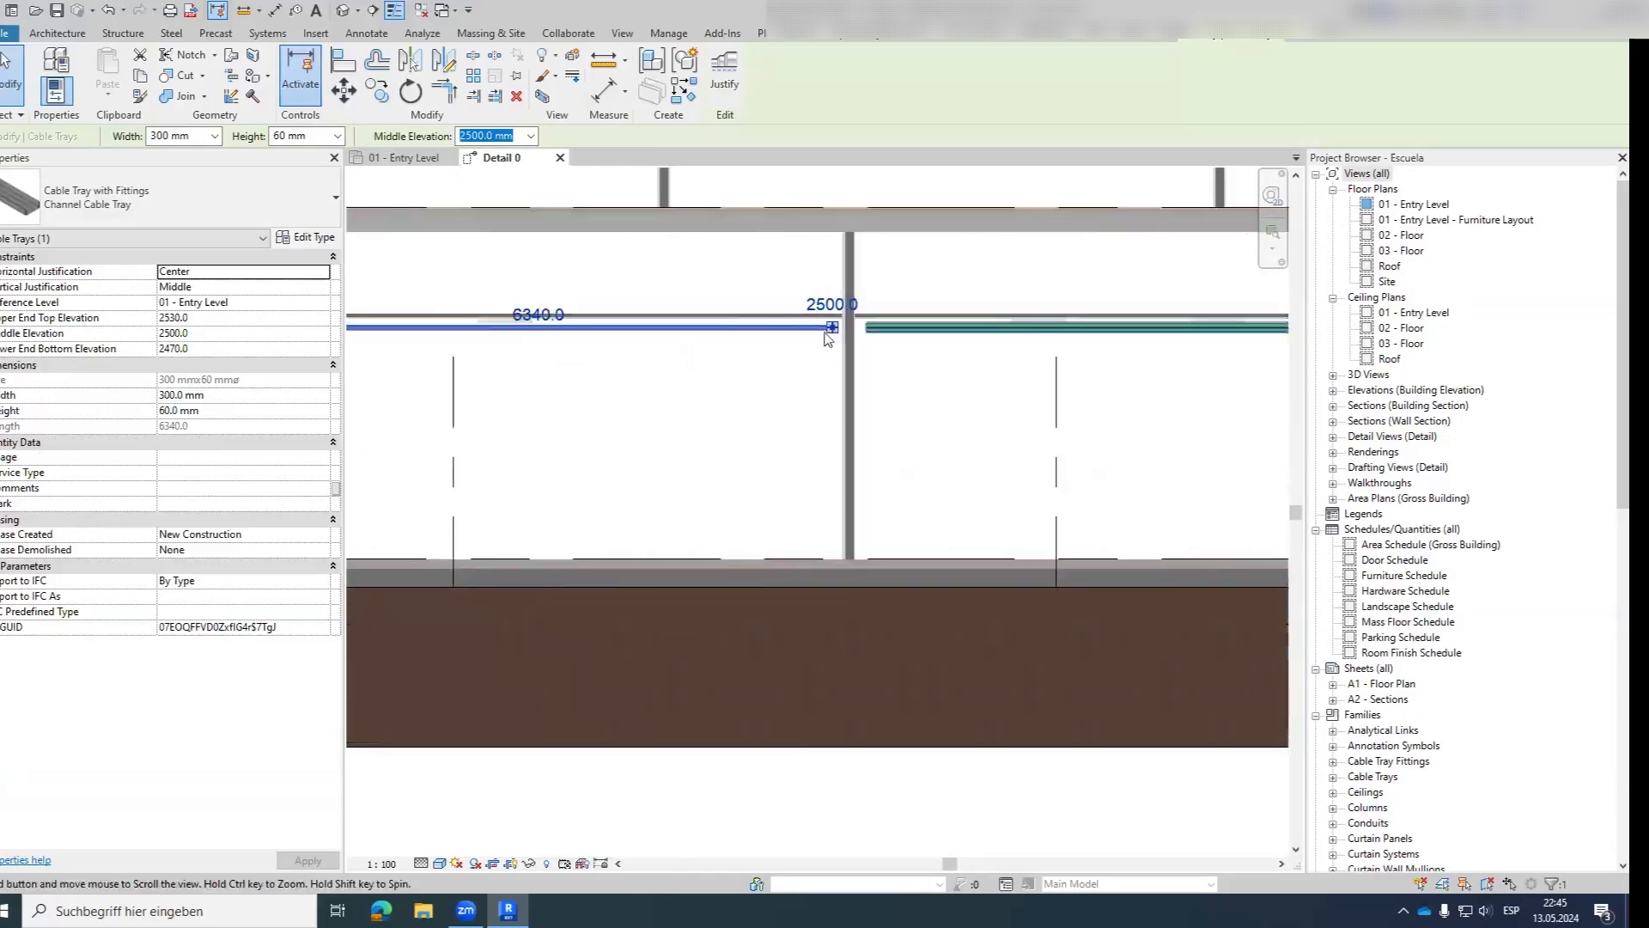
Raise the cable tray on the right side of the partition above the ceiling to a middle elevation of about 2936 mm.
left_click(945, 327)
scroll(964, 327, "up", 4)
left_click_drag(816, 319, 800, 245)
scroll(799, 245, "down", 3)
left_click(721, 258)
scroll(713, 298, "up", 3)
middle_click_drag(713, 298, 821, 357)
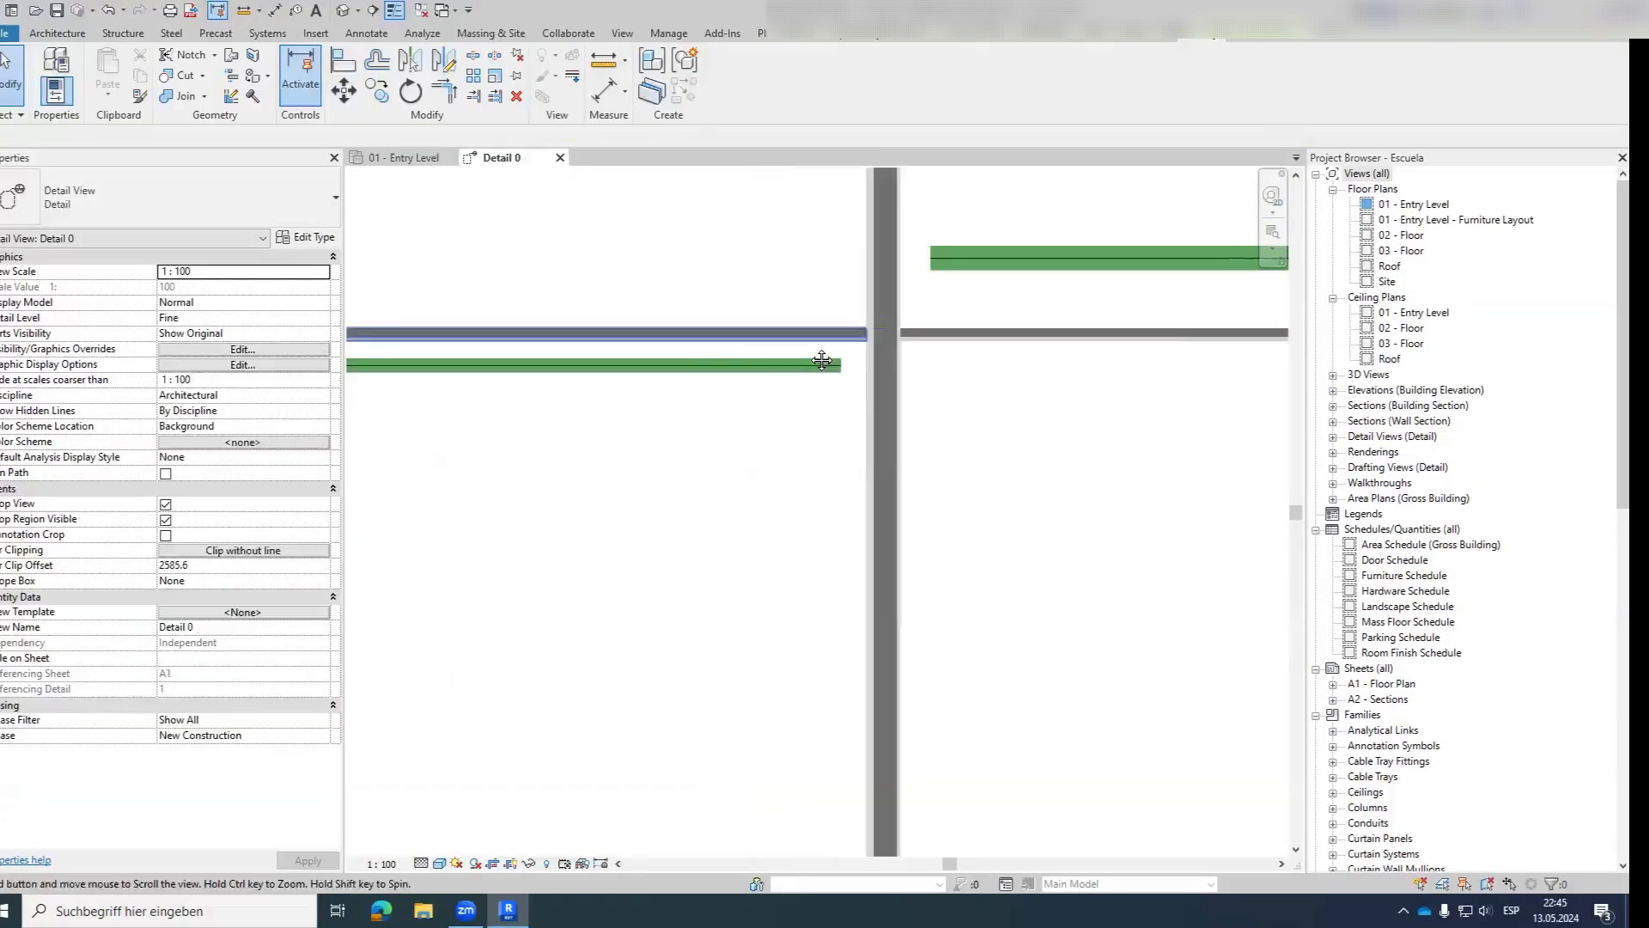
Draw a cable tray from the open end of the 300 x 60 mm tray up through the ceiling to about 2906 mm elevation.
scroll(781, 404, "down", 5)
scroll(781, 405, "up", 2)
mouse_move(782, 440)
middle_mouse_down()
mouse_move(840, 466)
mouse_move(783, 473)
middle_mouse_up()
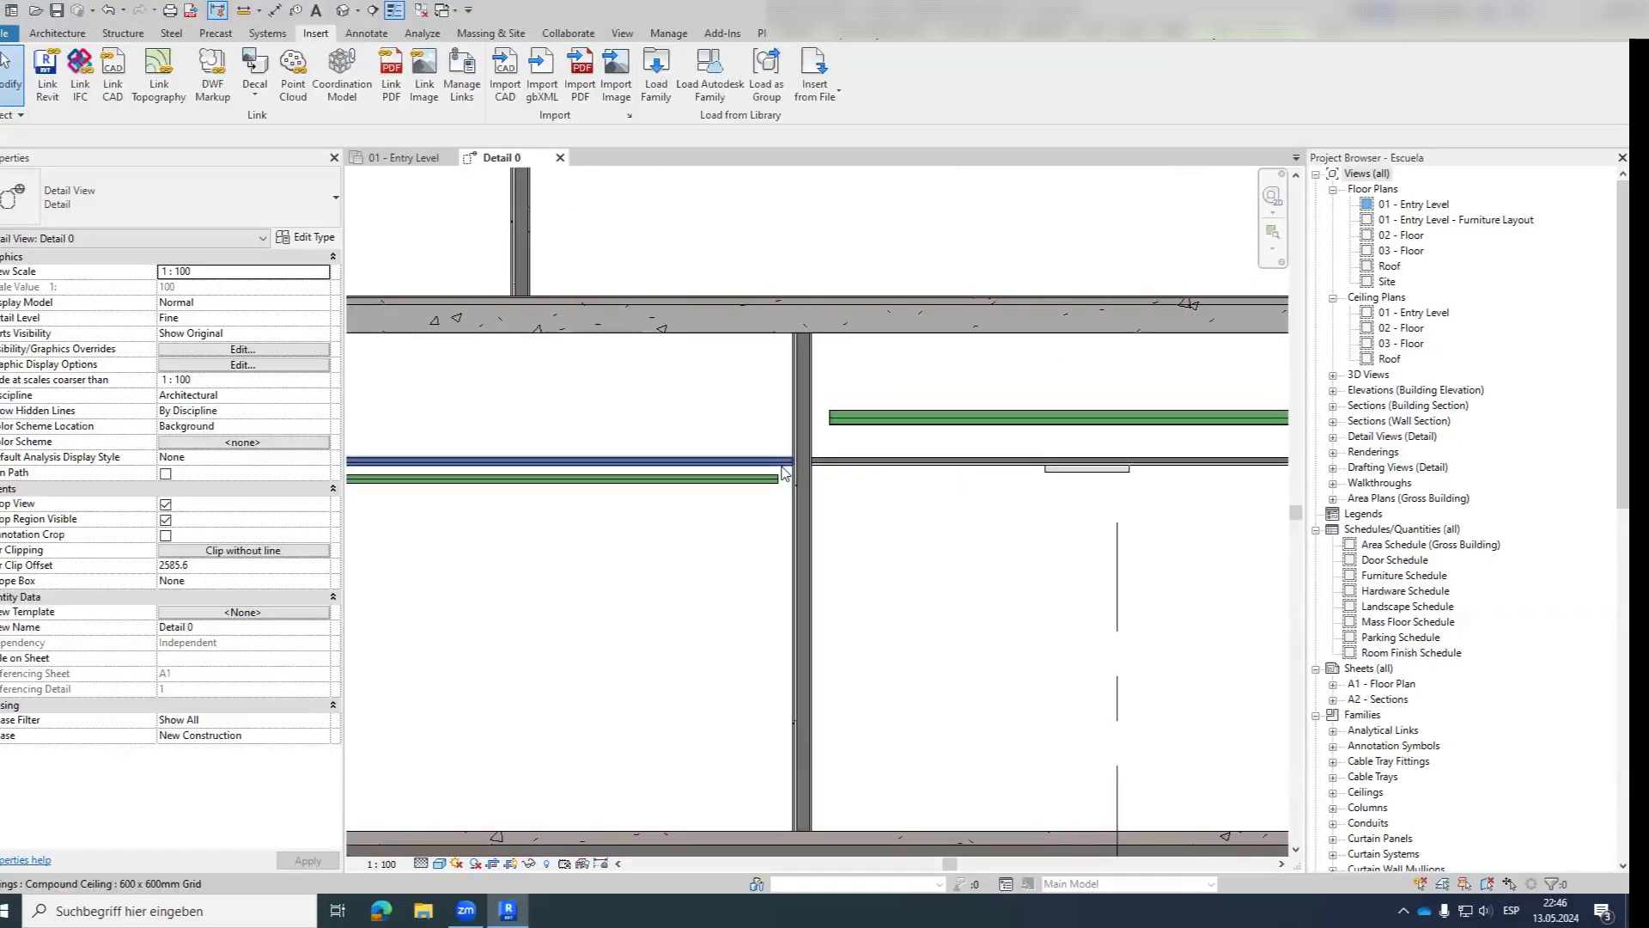
scroll(730, 489, "up", 1)
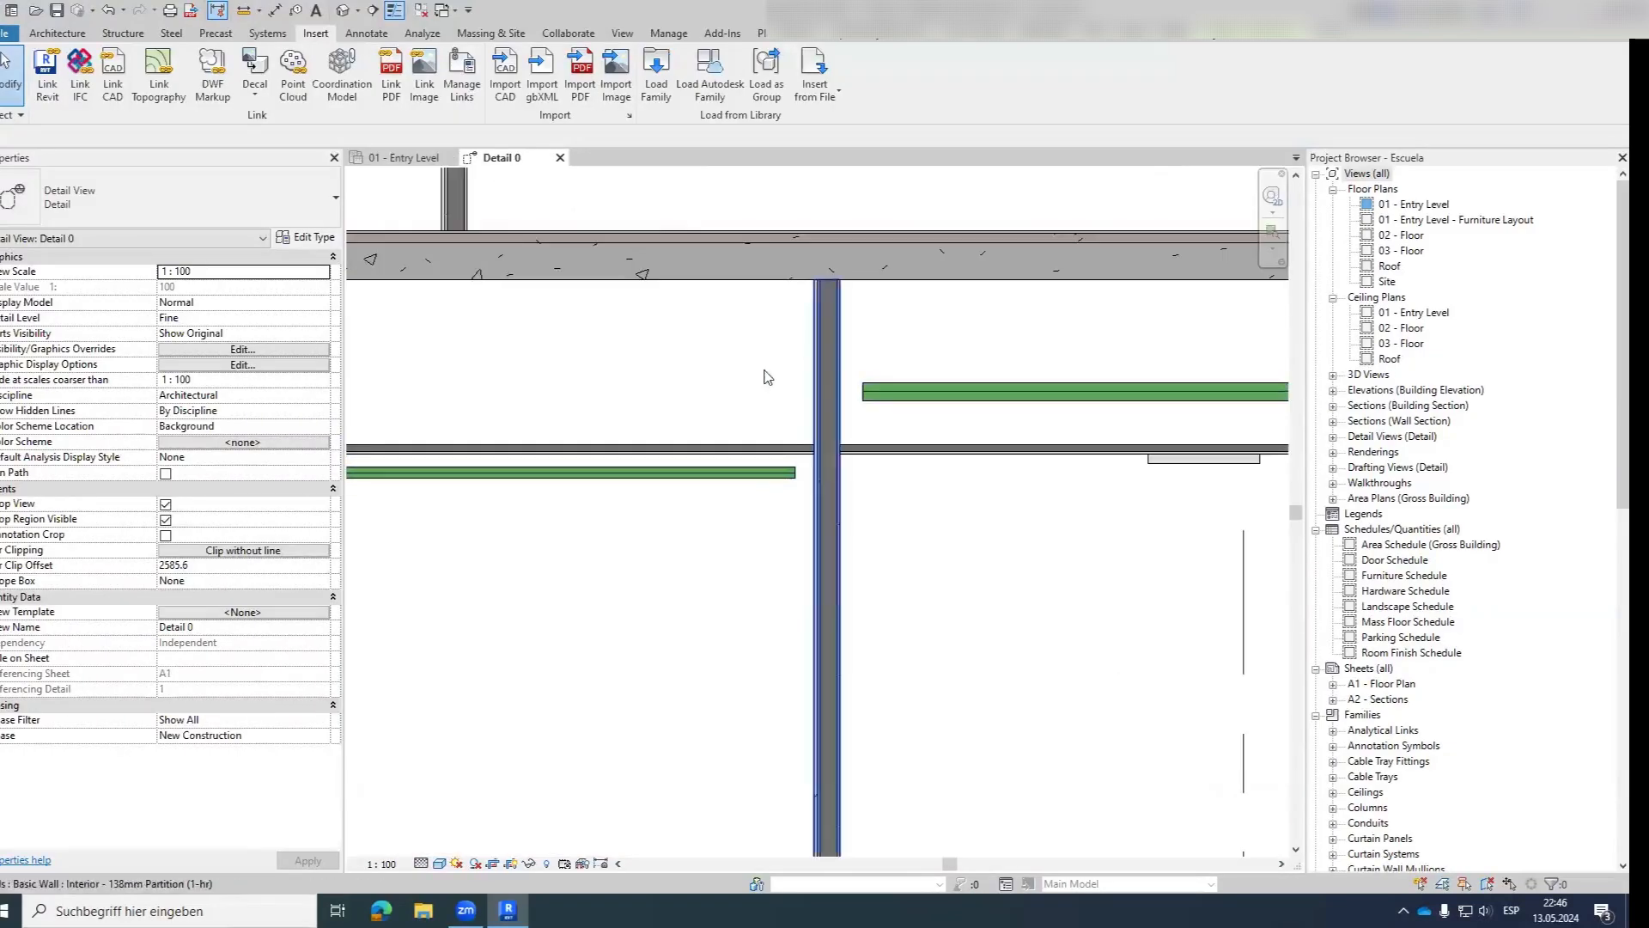
scroll(765, 375, "up", 1)
middle_click_drag(821, 398, 804, 402)
middle_click_drag(785, 507, 814, 515)
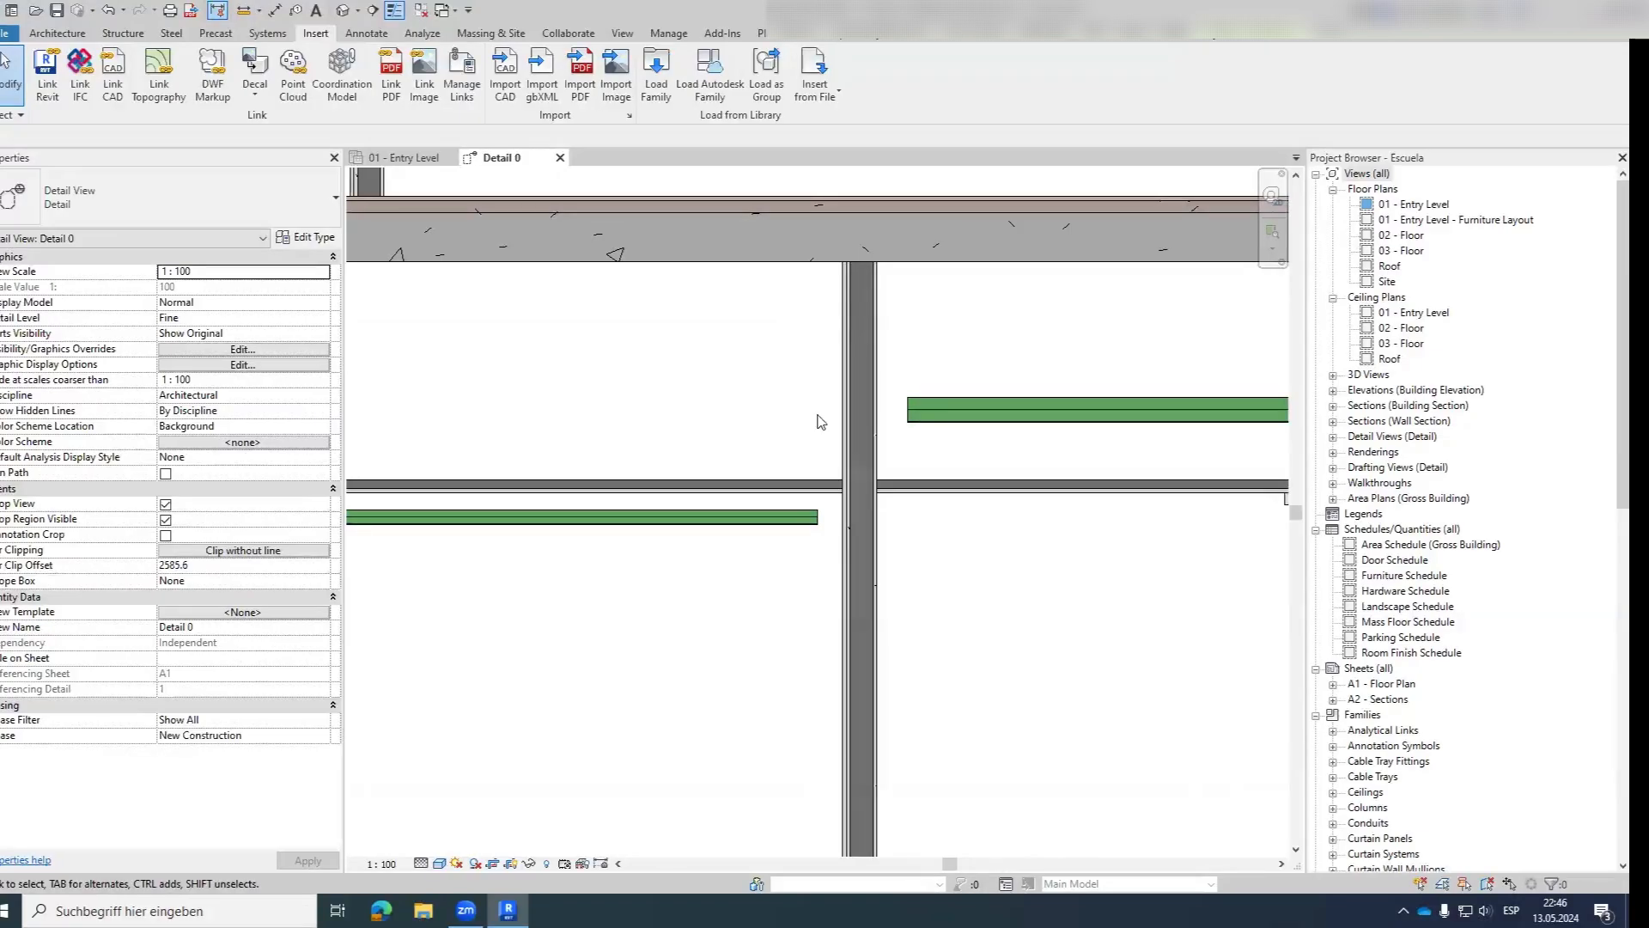
right_click(814, 520)
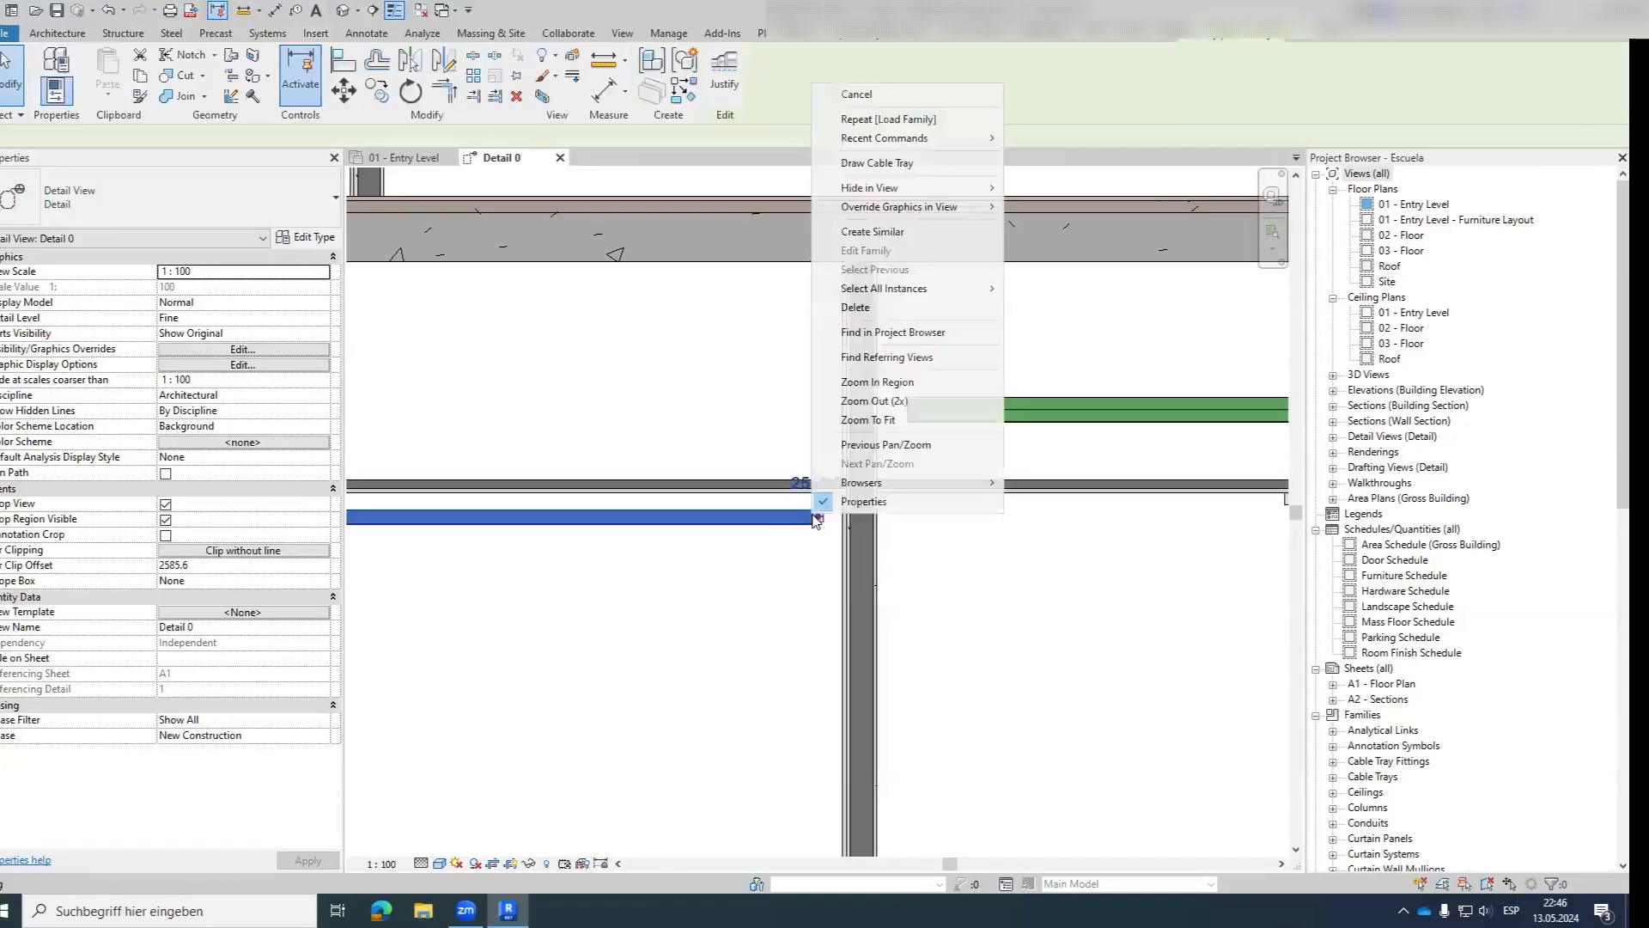
left_click(876, 162)
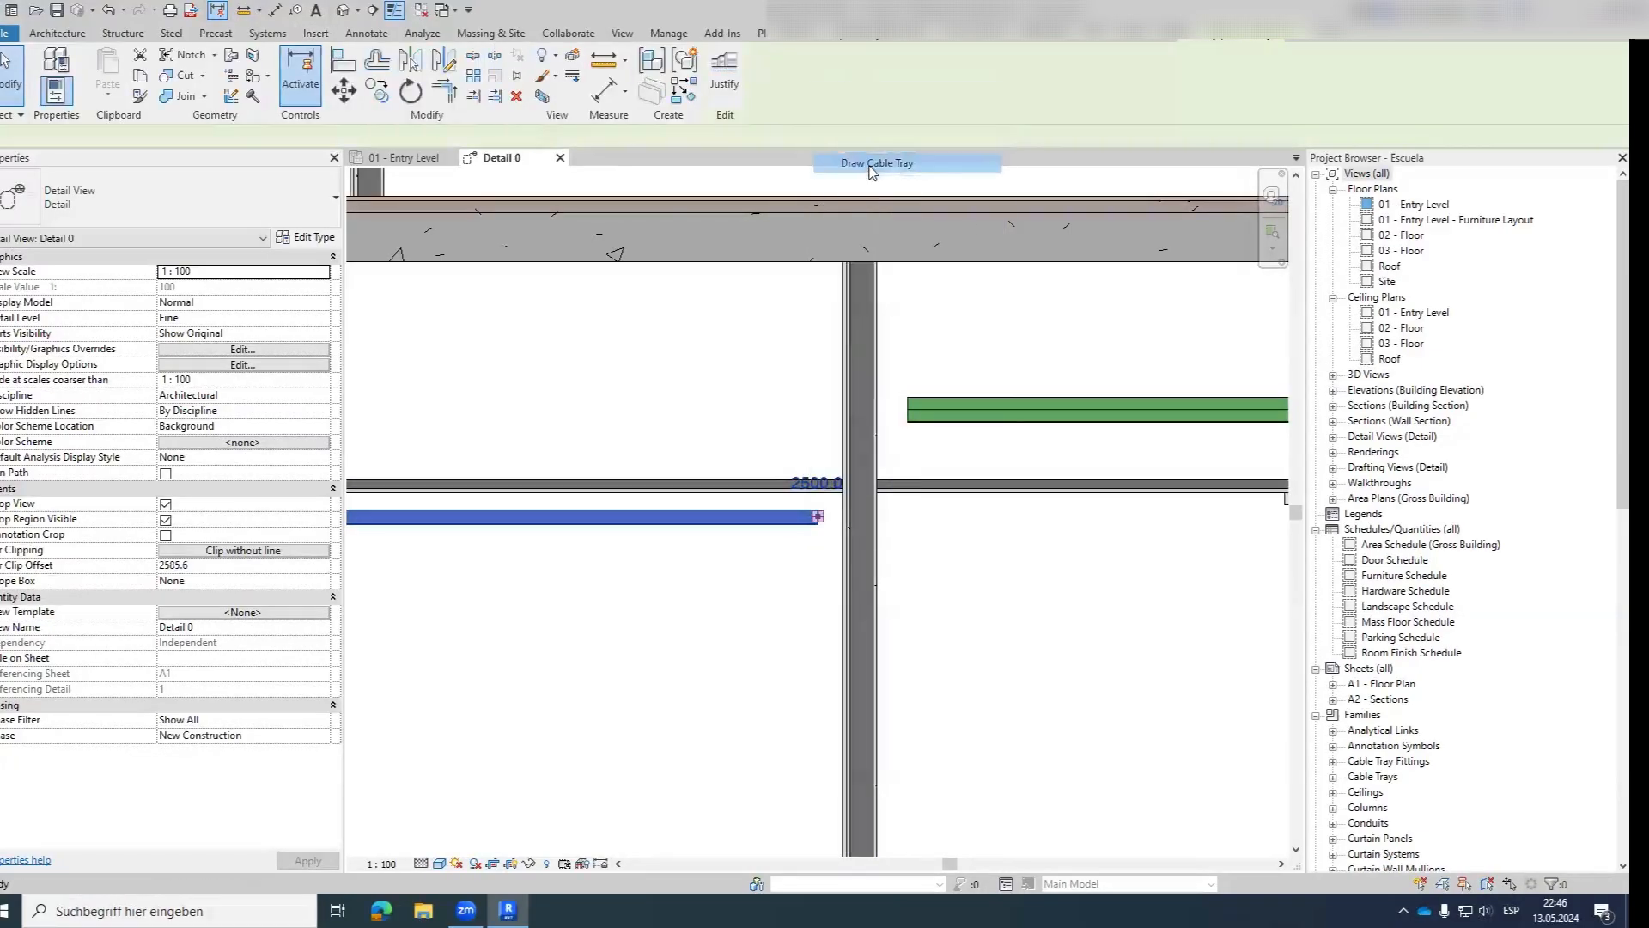
scroll(816, 411, "up", 2)
left_click(816, 409)
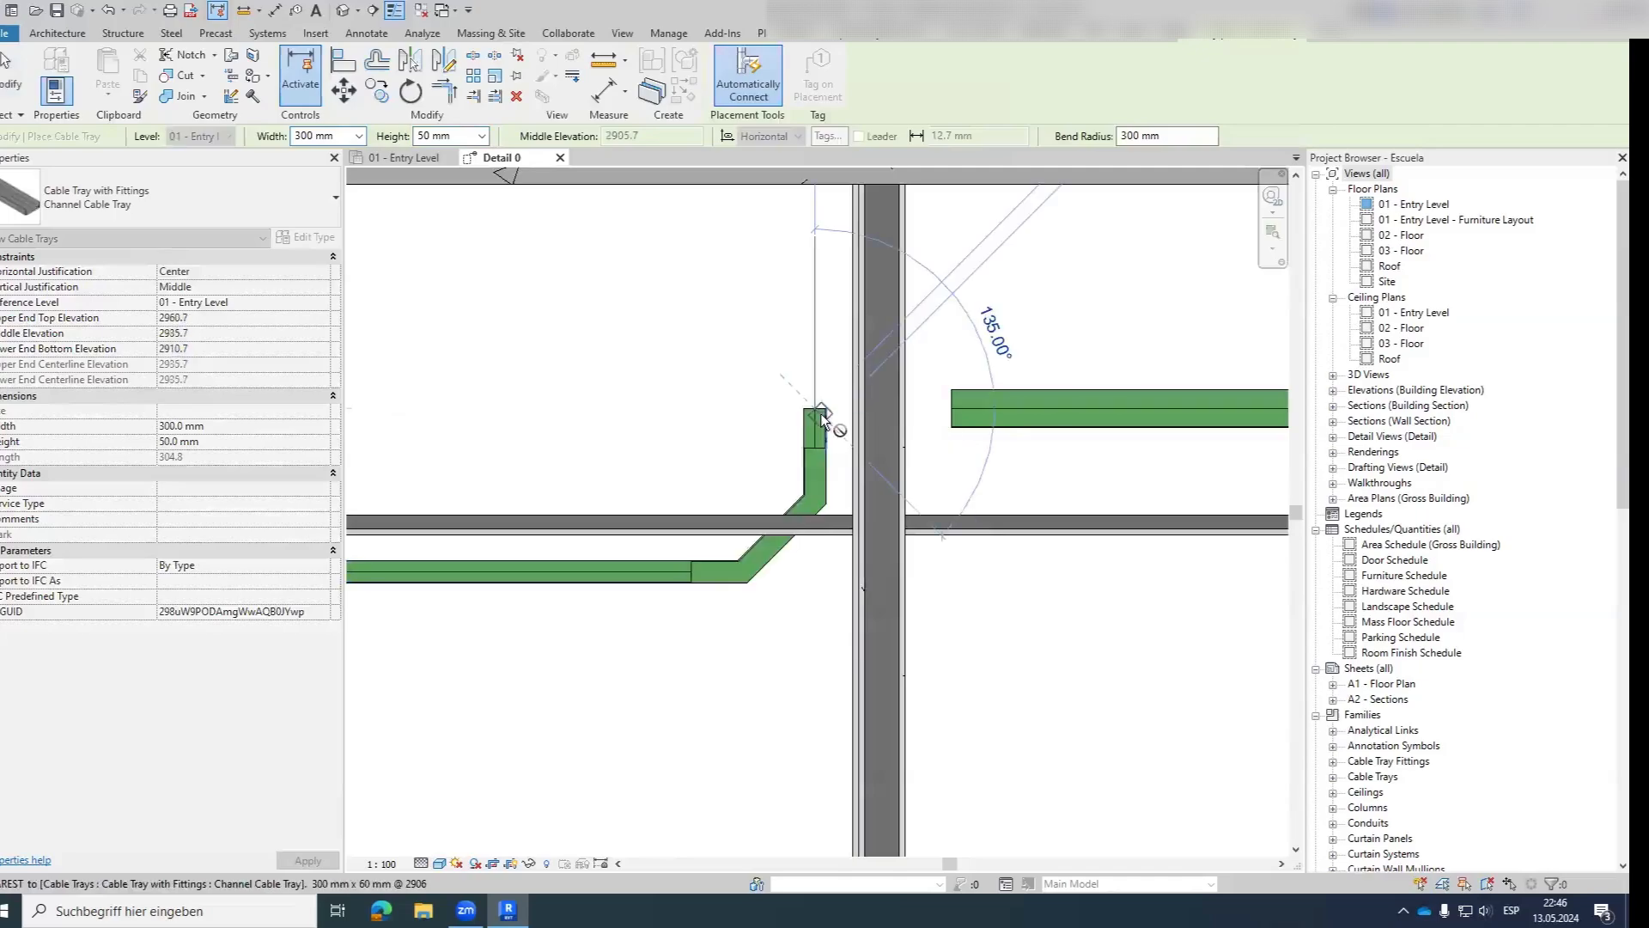
key("Escape")
key("Escape")
key("Escape")
Split the raised 300 x 100 mm tray at two points to isolate a segment about 1080 mm long, and delete the joining fittings.
scroll(851, 412, "down", 3)
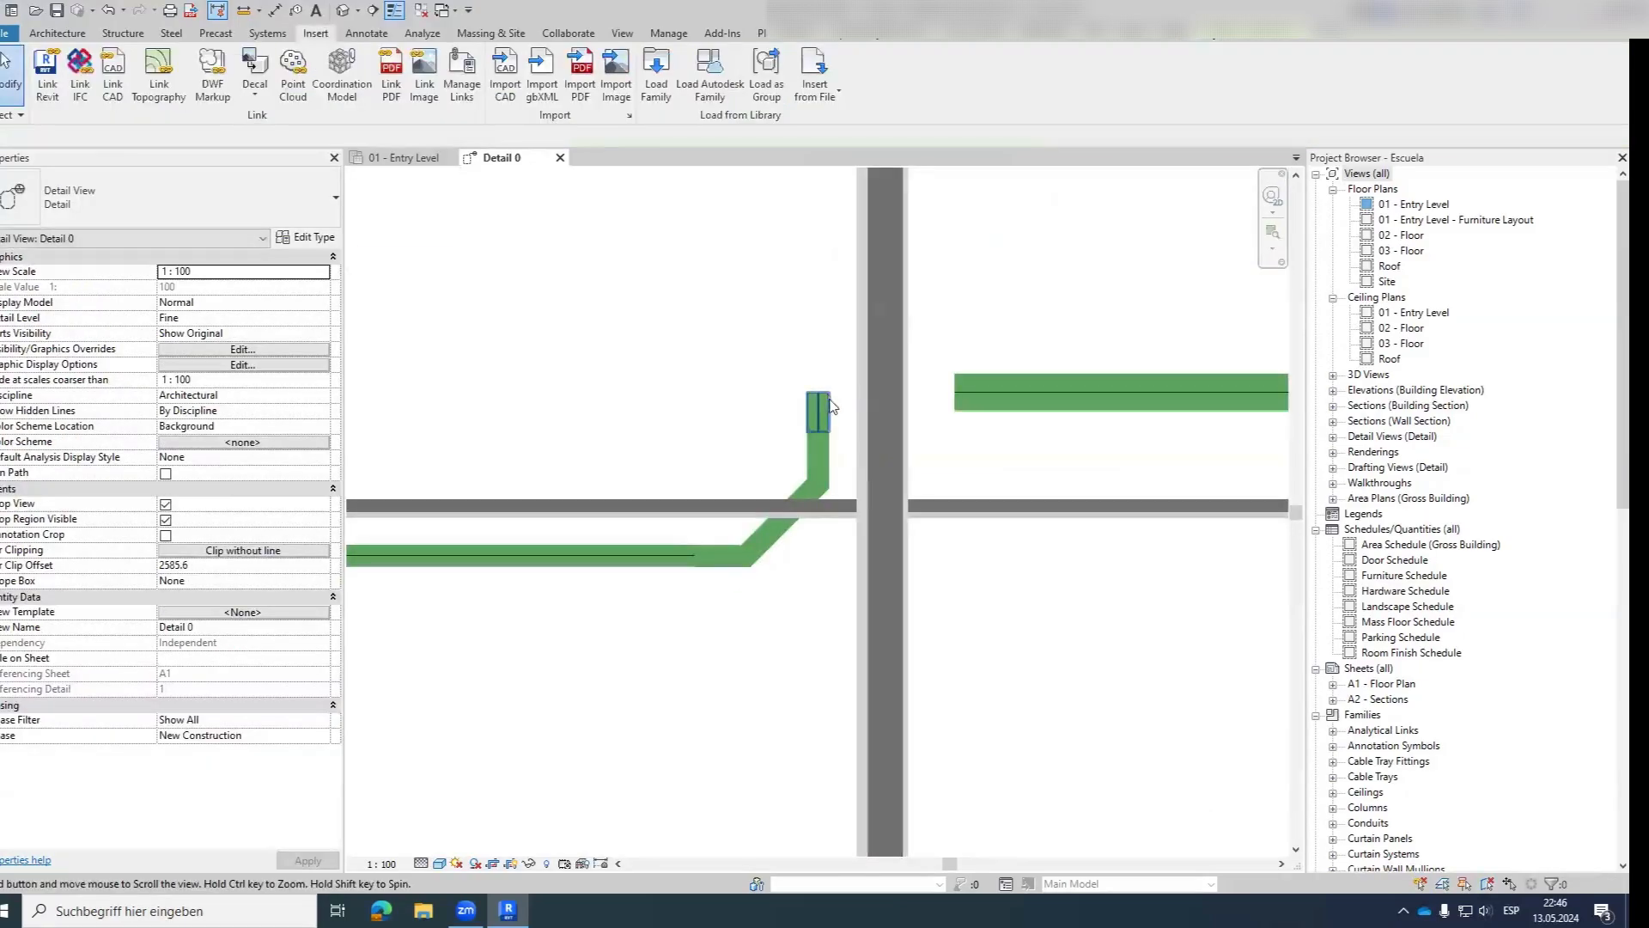
middle_click_drag(741, 418, 828, 464)
scroll(701, 501, "up", 1)
left_click(761, 471)
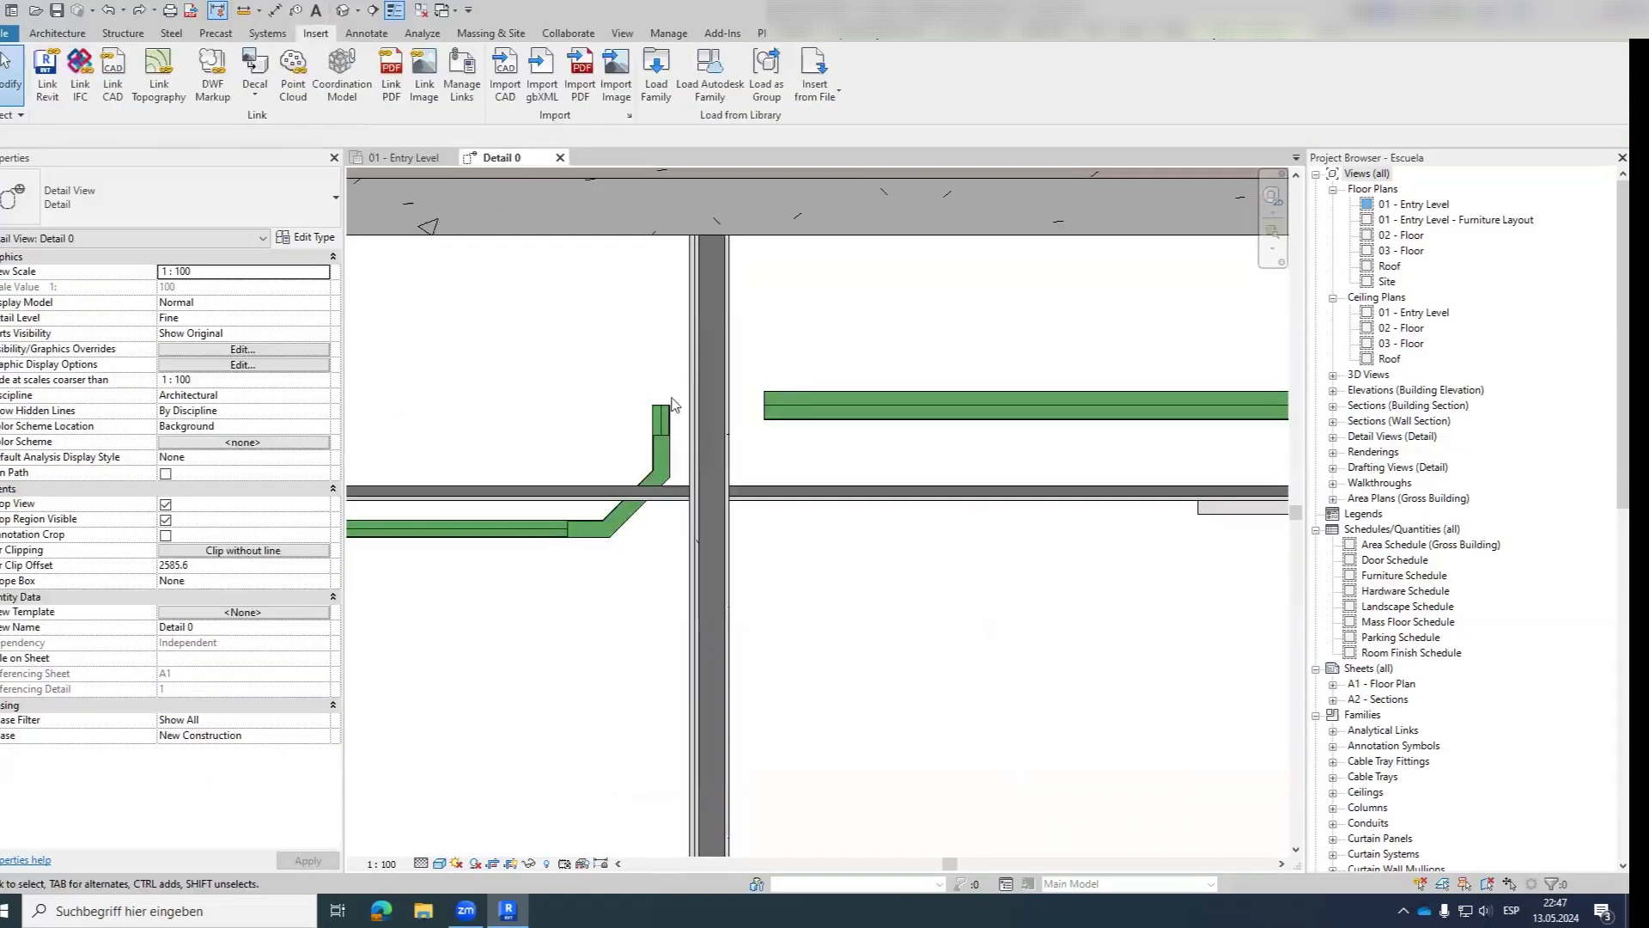
scroll(675, 404, "down", 2)
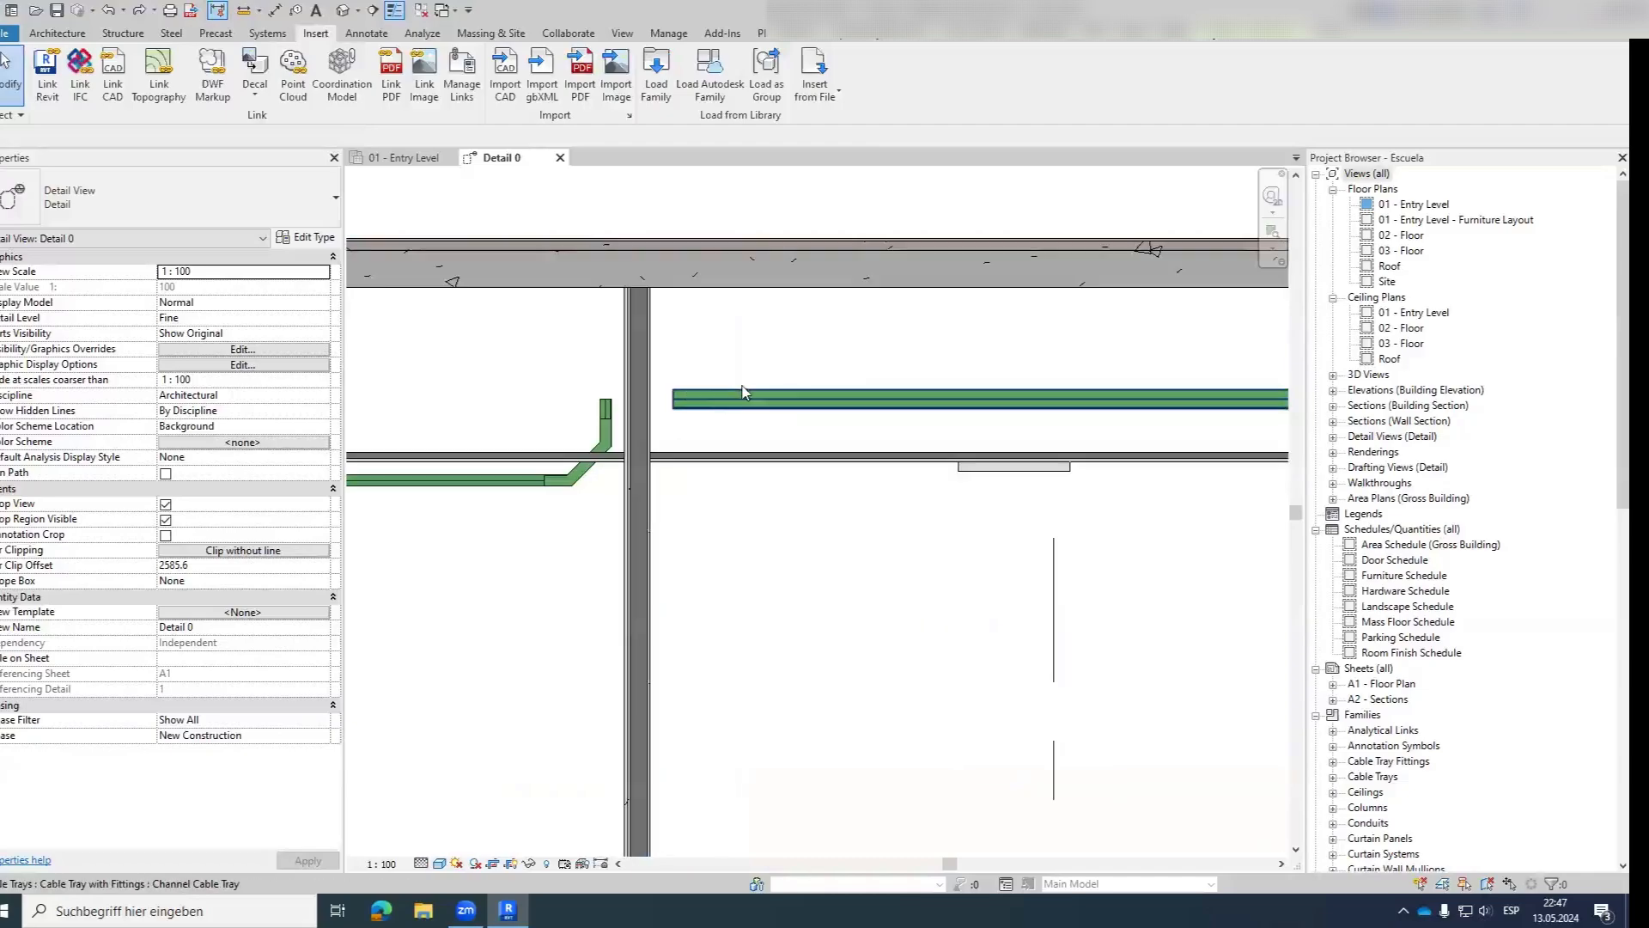
middle_click_drag(777, 401, 714, 367)
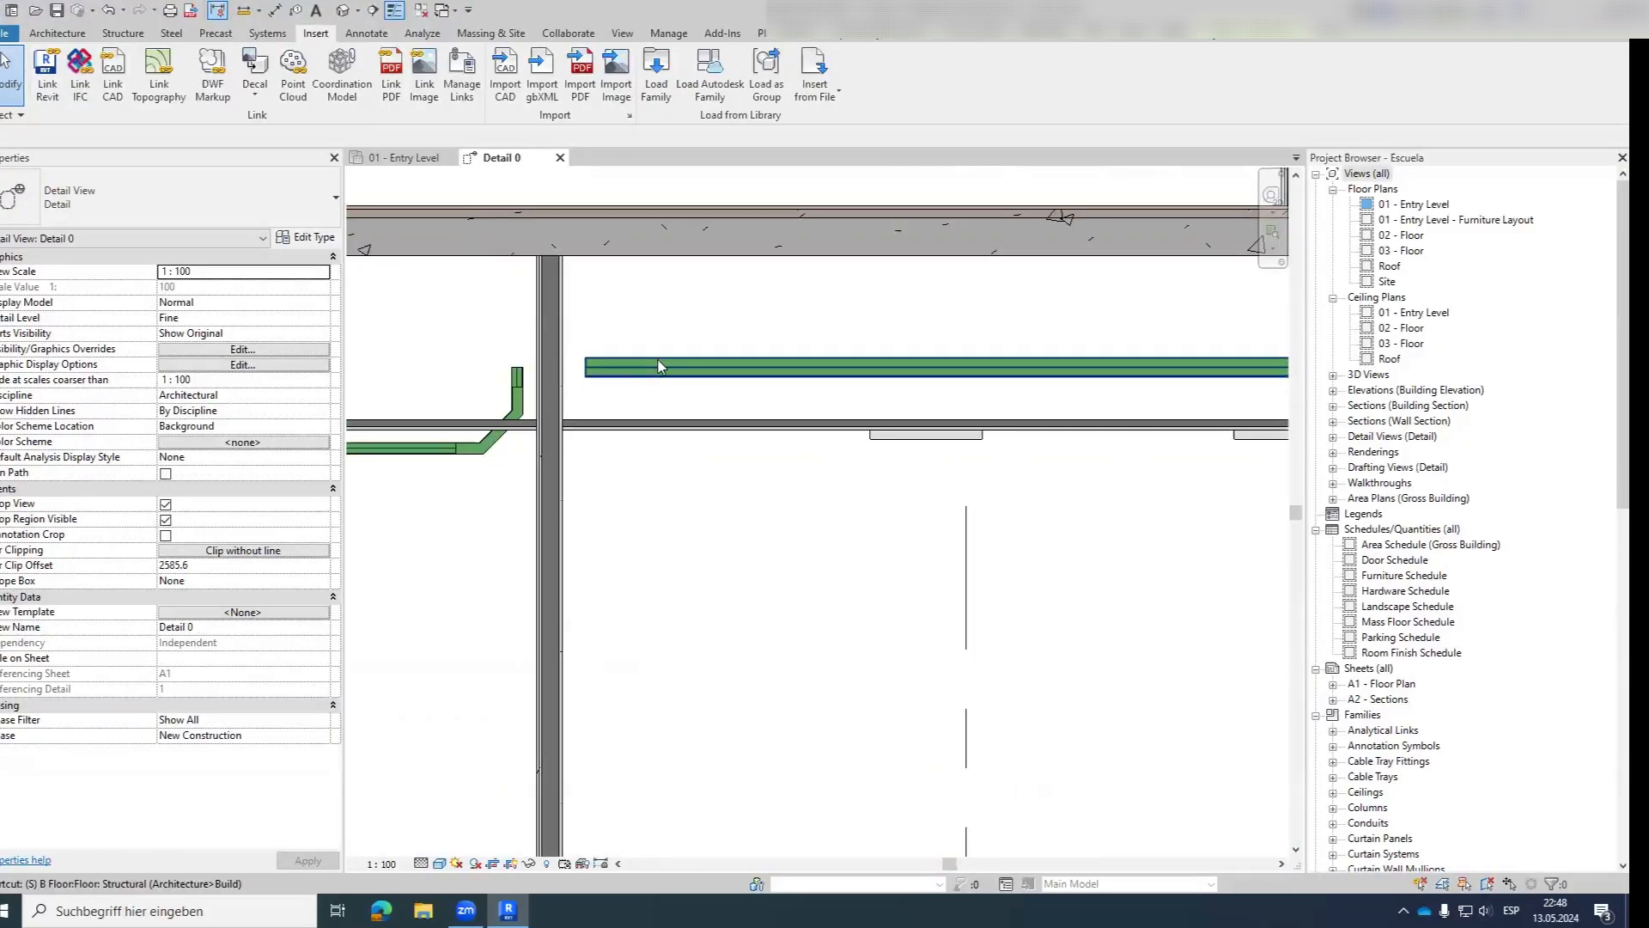
left_click(660, 367)
middle_click_drag(905, 392, 866, 398)
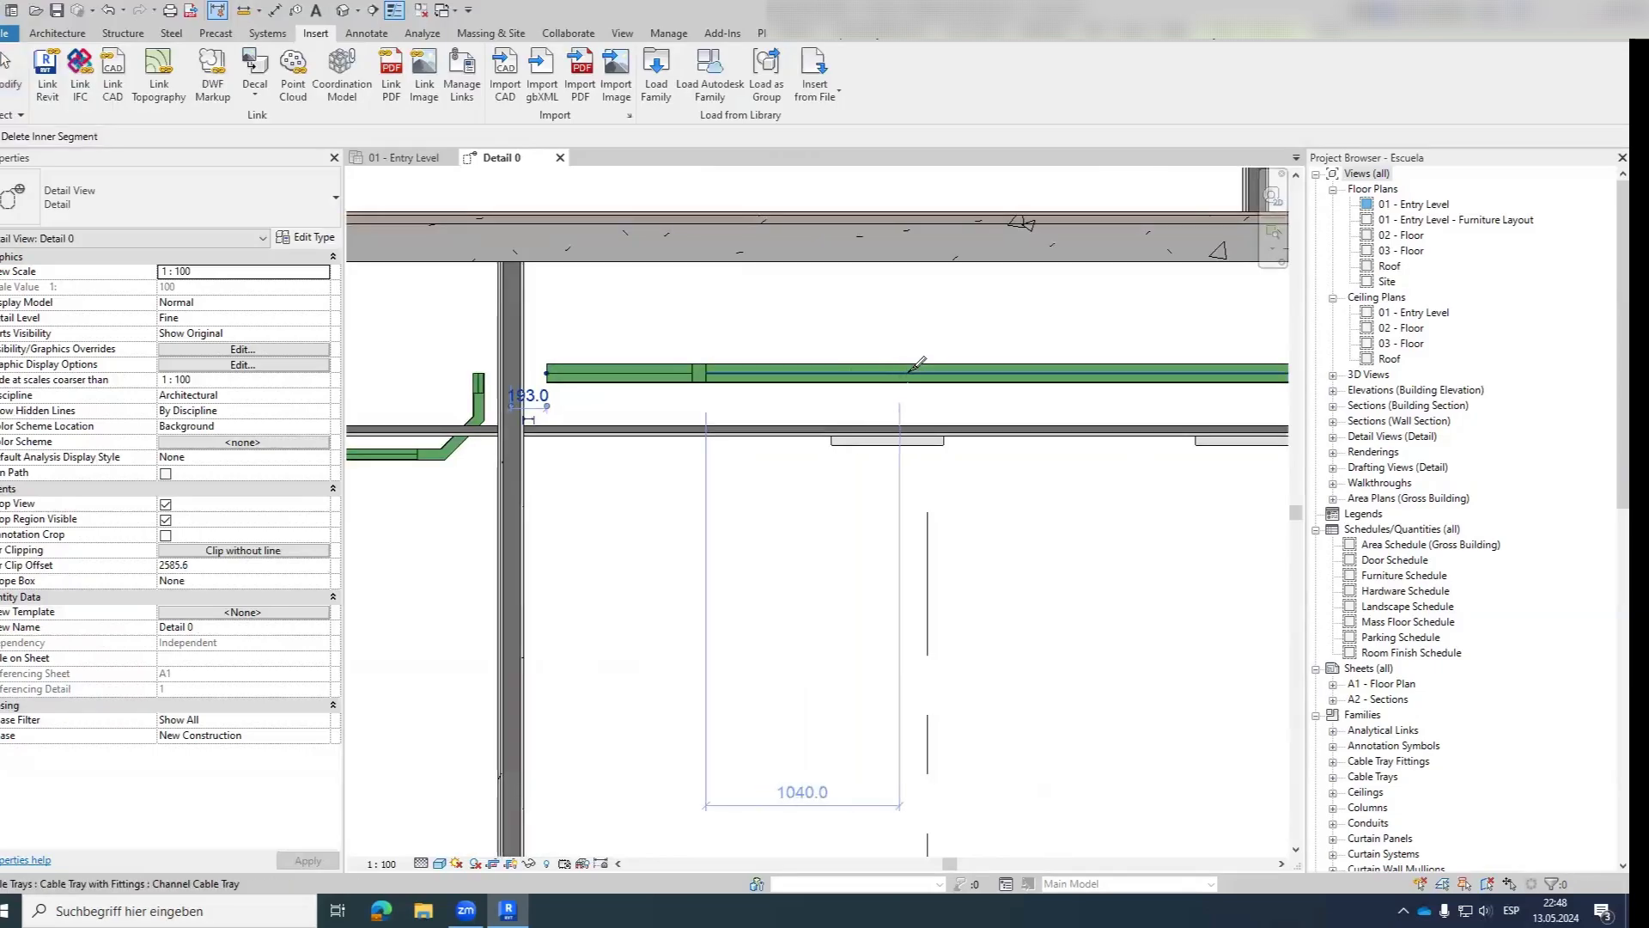
left_click(868, 369)
left_click_drag(682, 351, 789, 406)
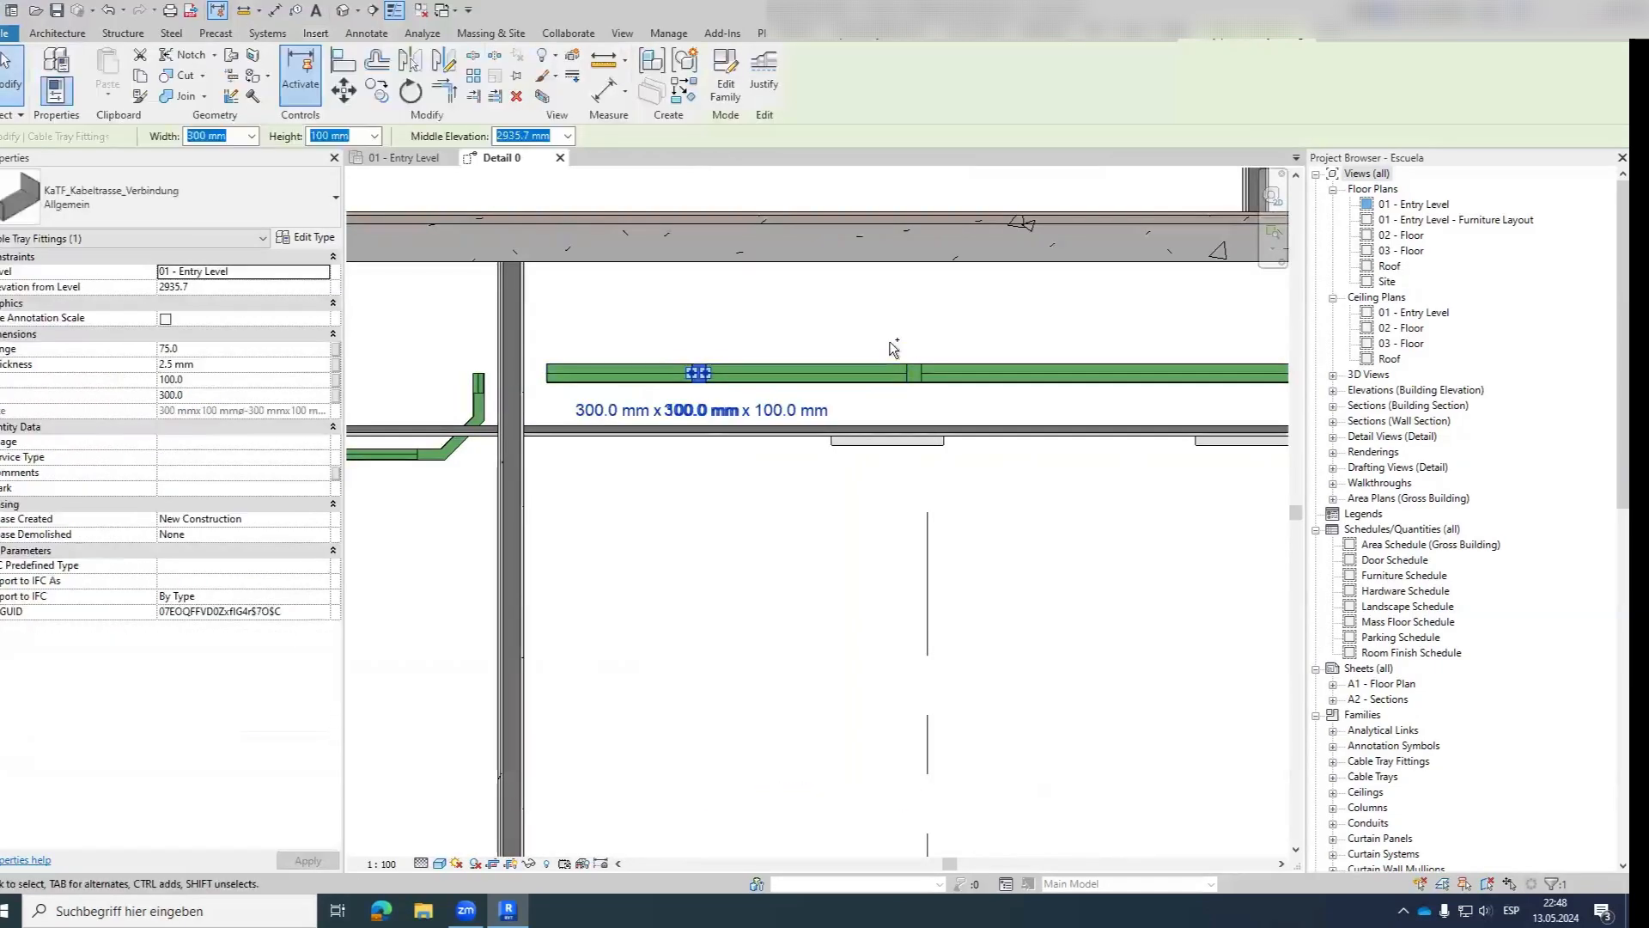
key("Delete")
Raise the isolated tray segment to a middle elevation of about 3162 mm and shorten it from its left end to 840 mm.
left_click(851, 375)
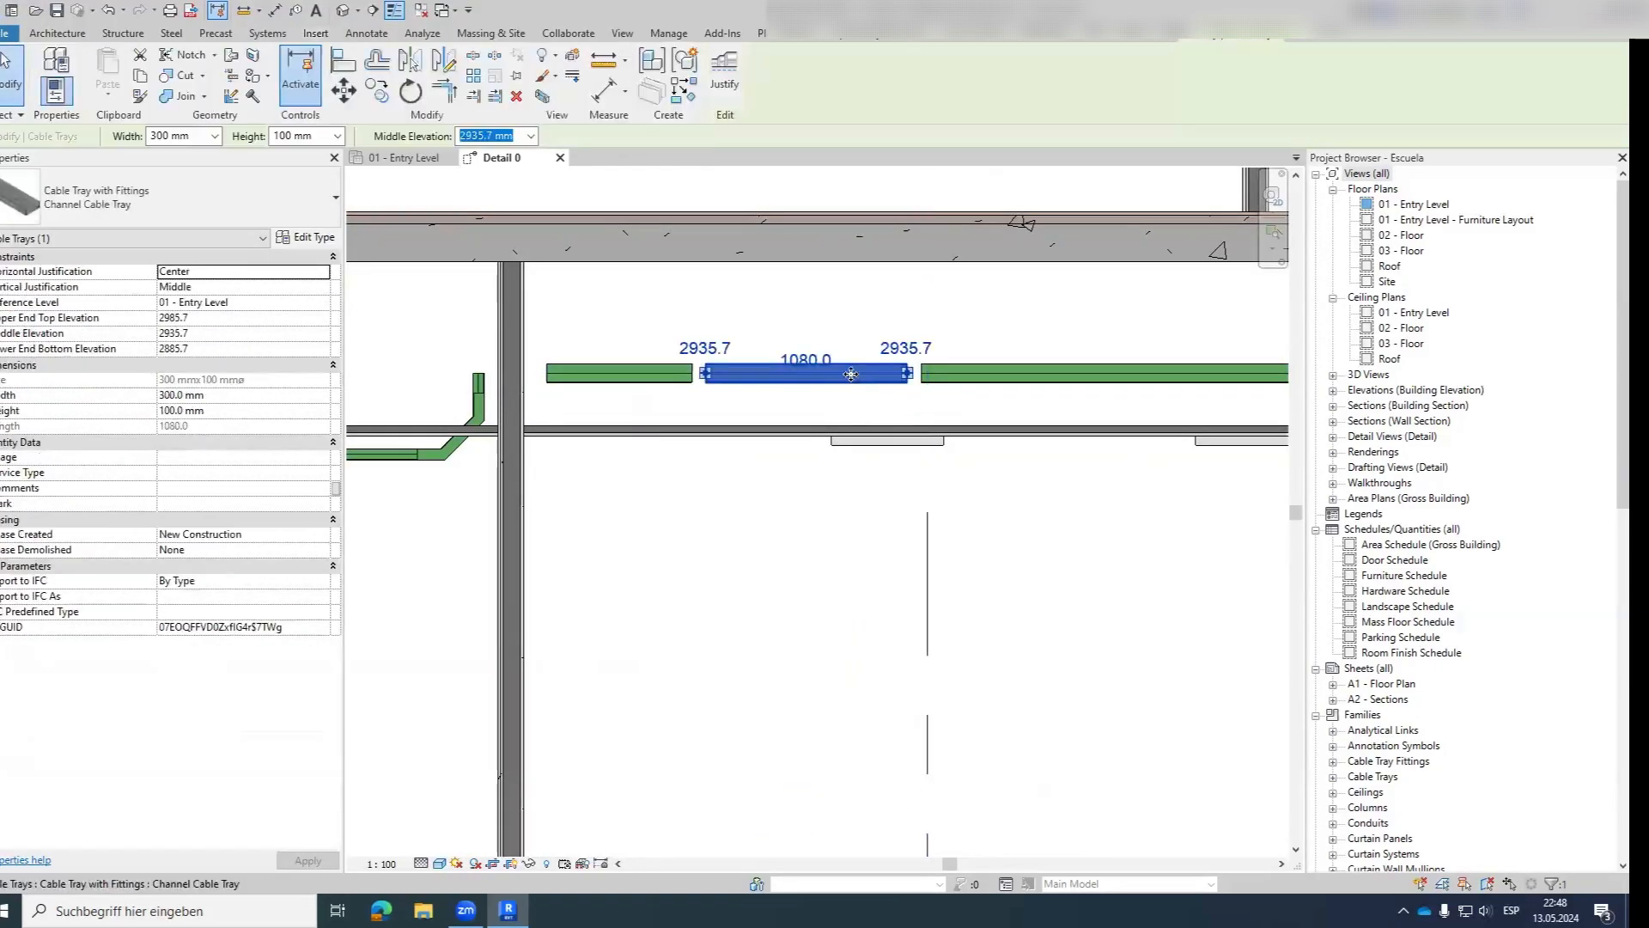
left_click_drag(841, 353, 849, 335)
scroll(732, 342, "up", 2)
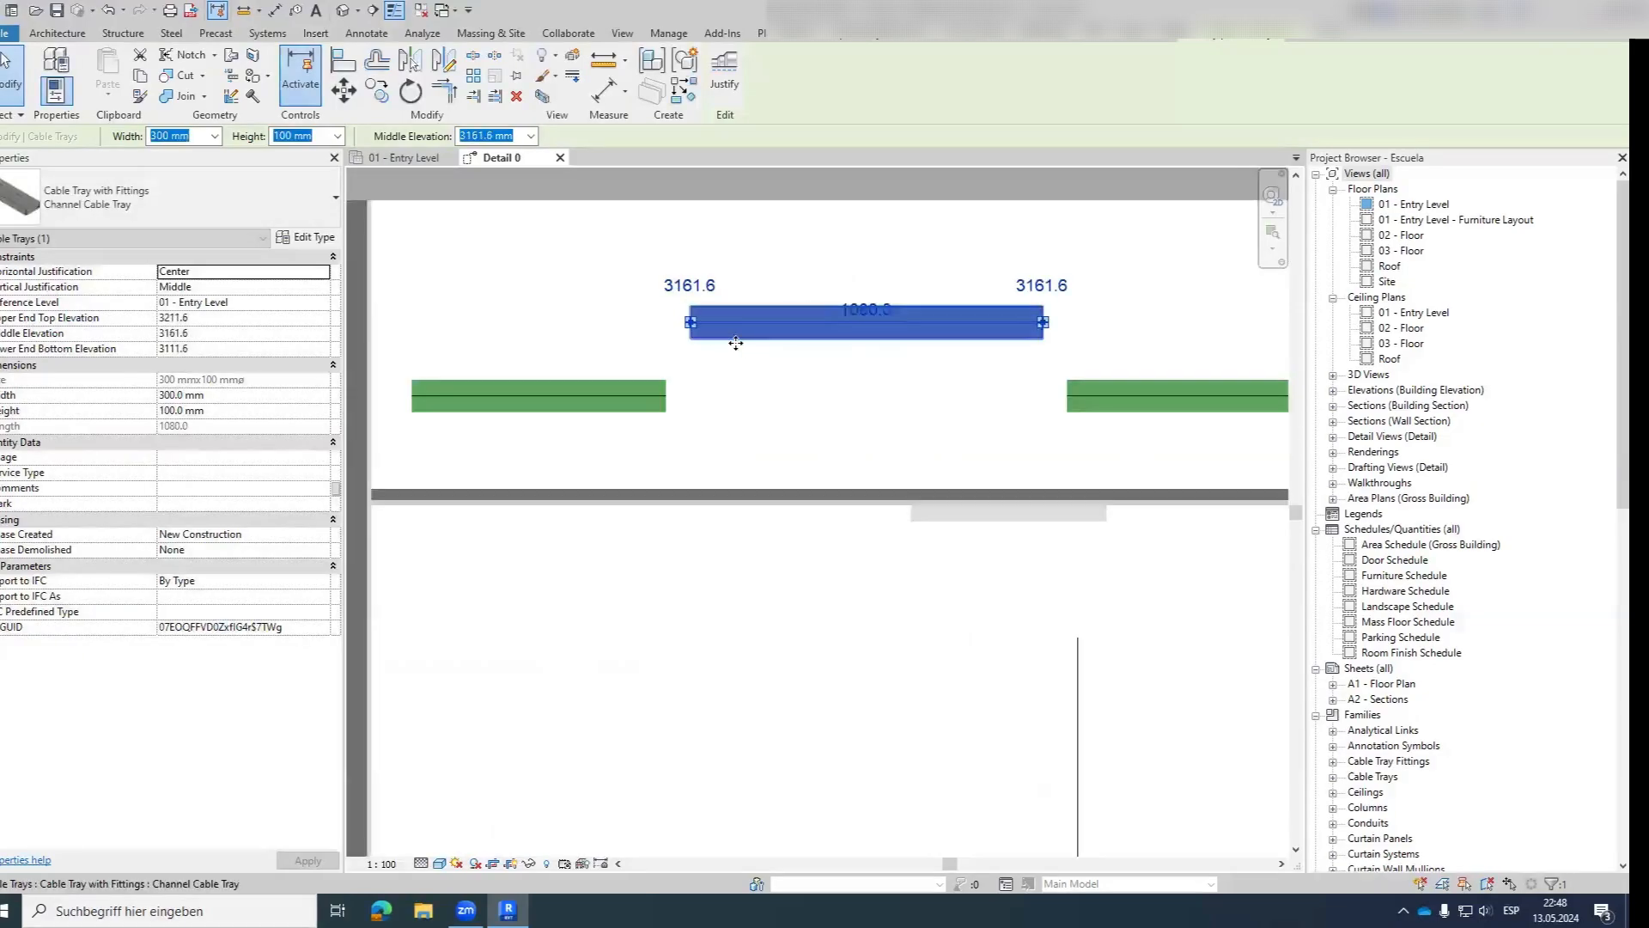
middle_click_drag(736, 338, 754, 353)
left_click_drag(709, 335, 787, 336)
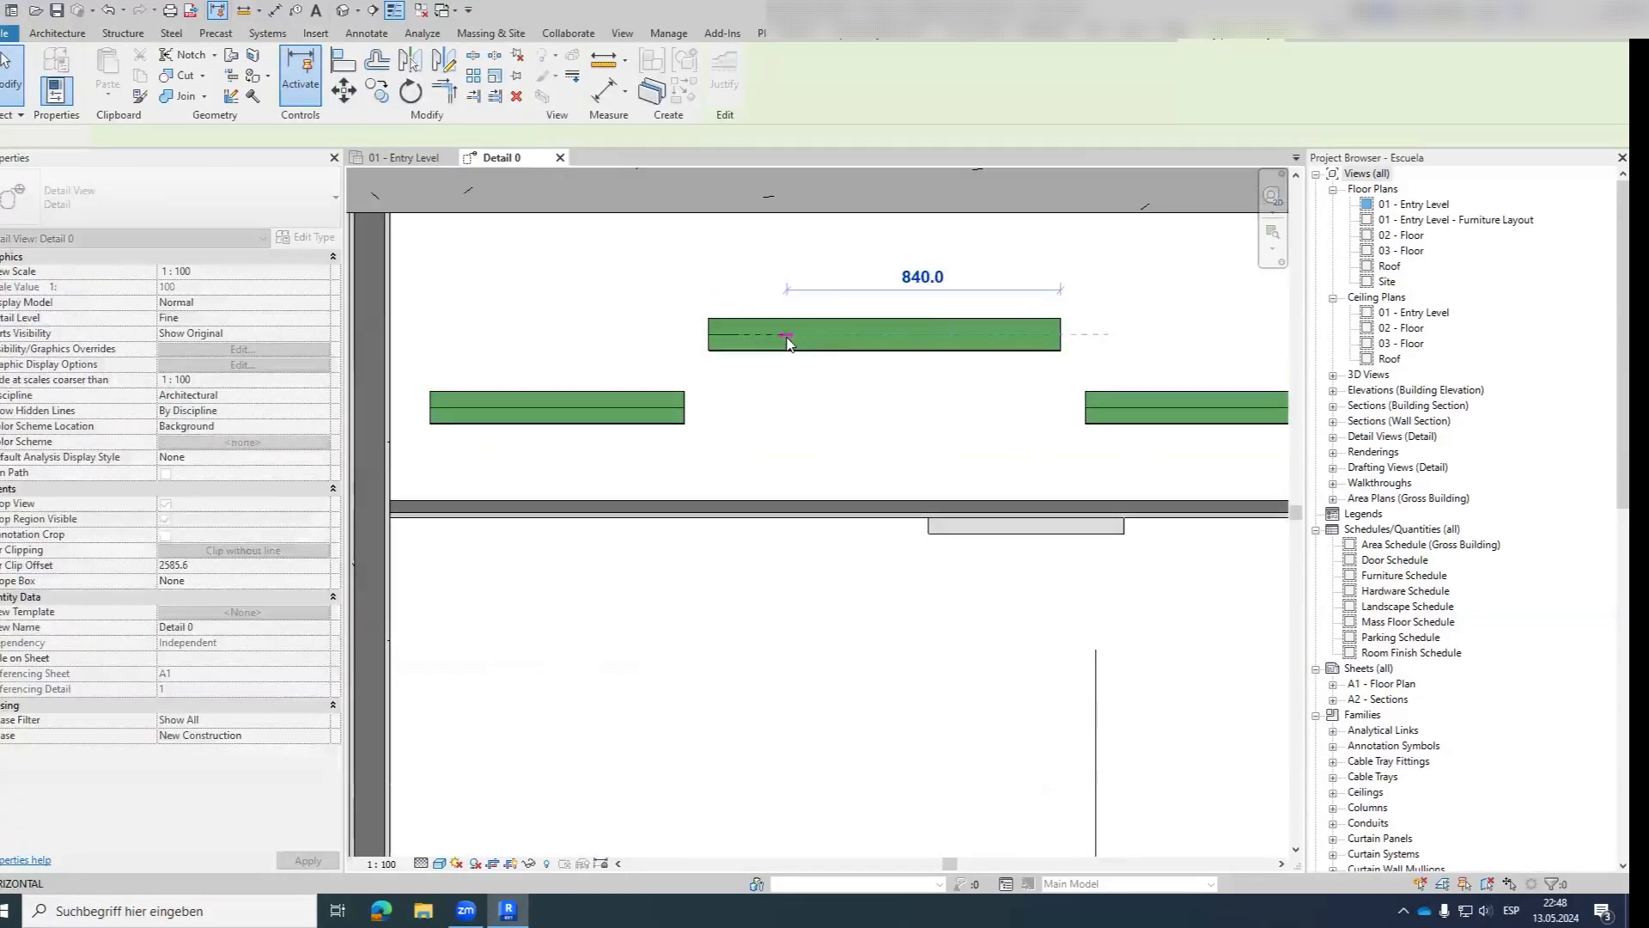
Draw a sloped cable tray from the raised segment's left end to the end of the lower tray on its left.
right_click(789, 340)
left_click(852, 418)
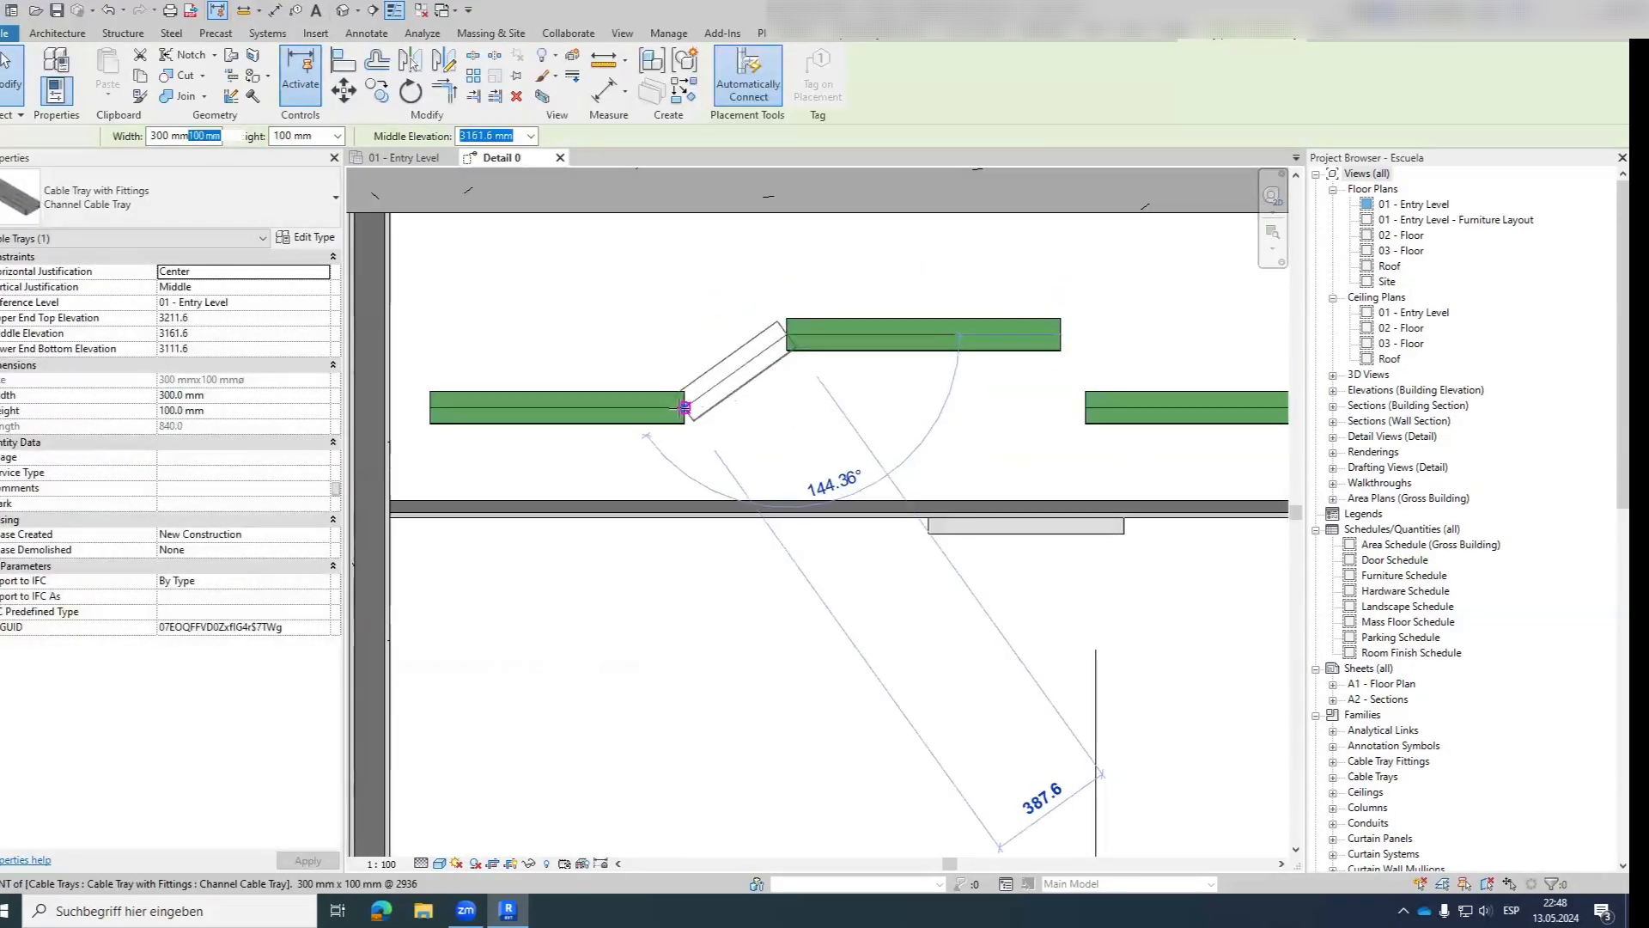
left_click(685, 407)
key("Escape")
Shorten the raised tray segment from its right end to 567.5 mm and draw a sloped cable tray down to the lower tray on its right.
middle_click_drag(971, 378, 780, 377)
key("Escape")
left_click(870, 341)
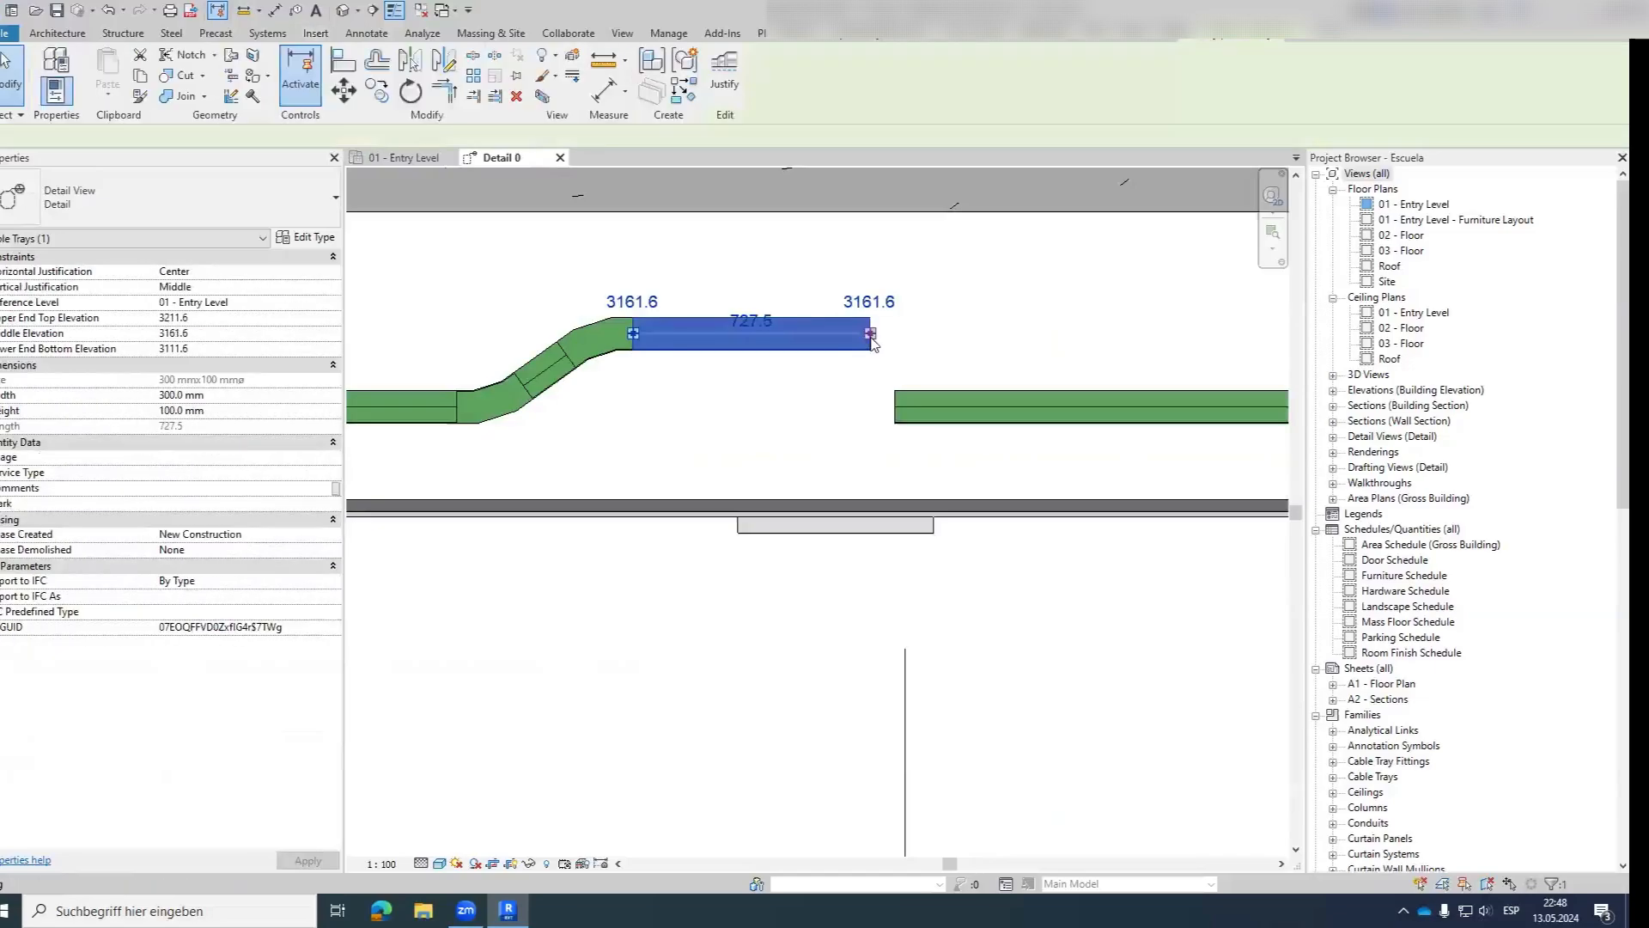
left_click_drag(868, 333, 816, 333)
right_click(817, 334)
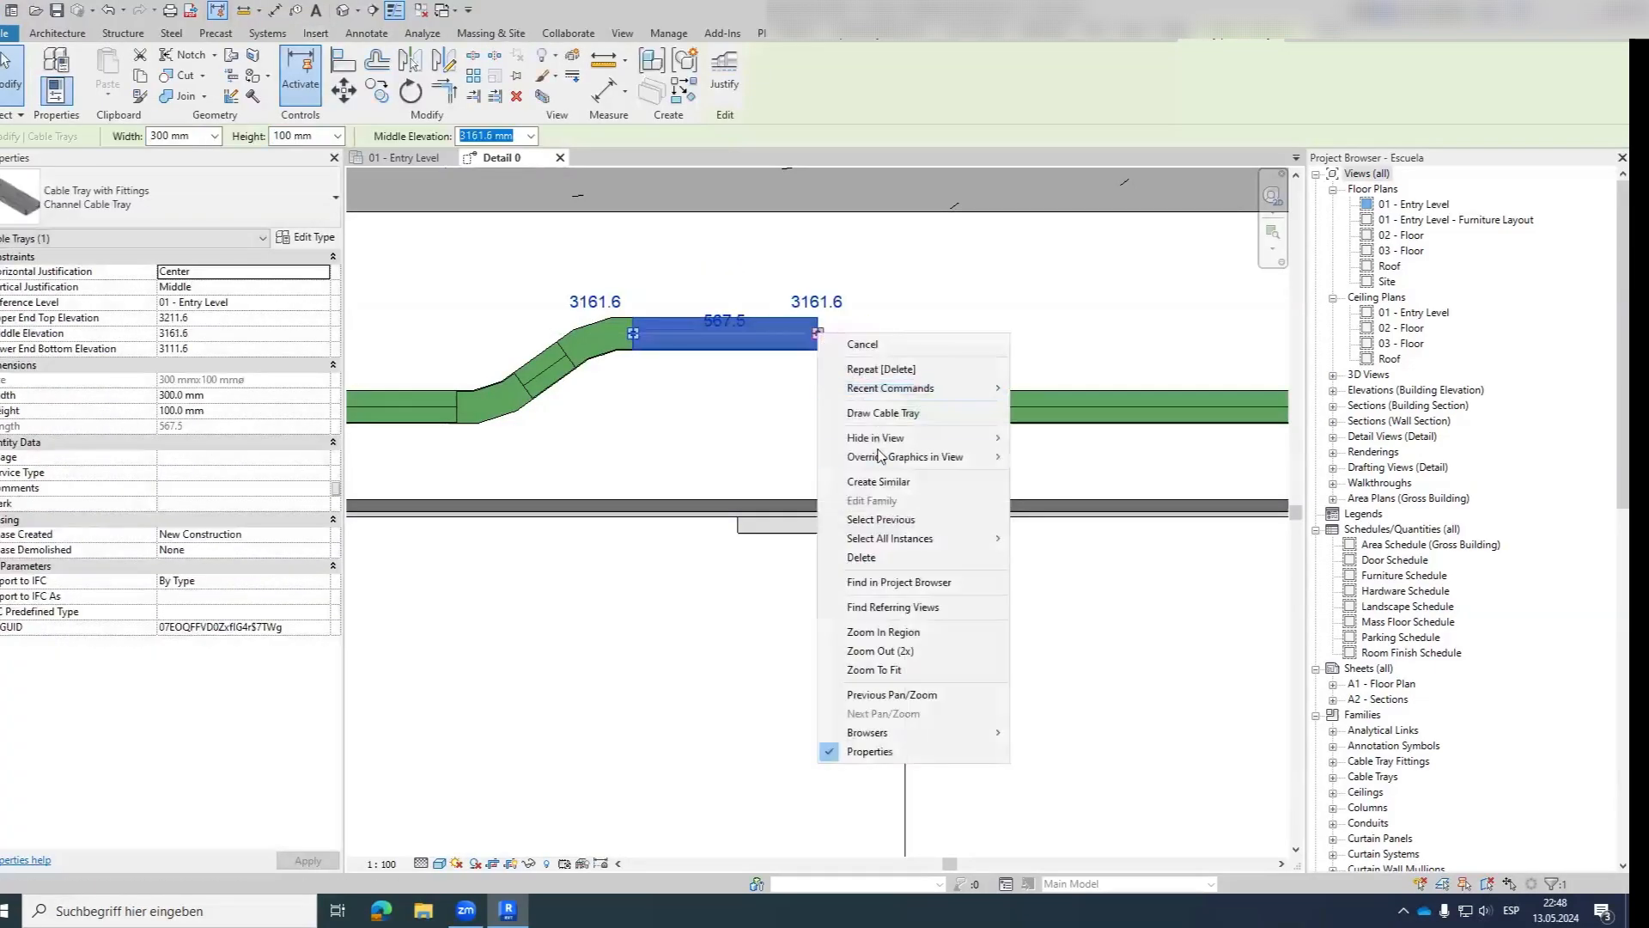
left_click(885, 413)
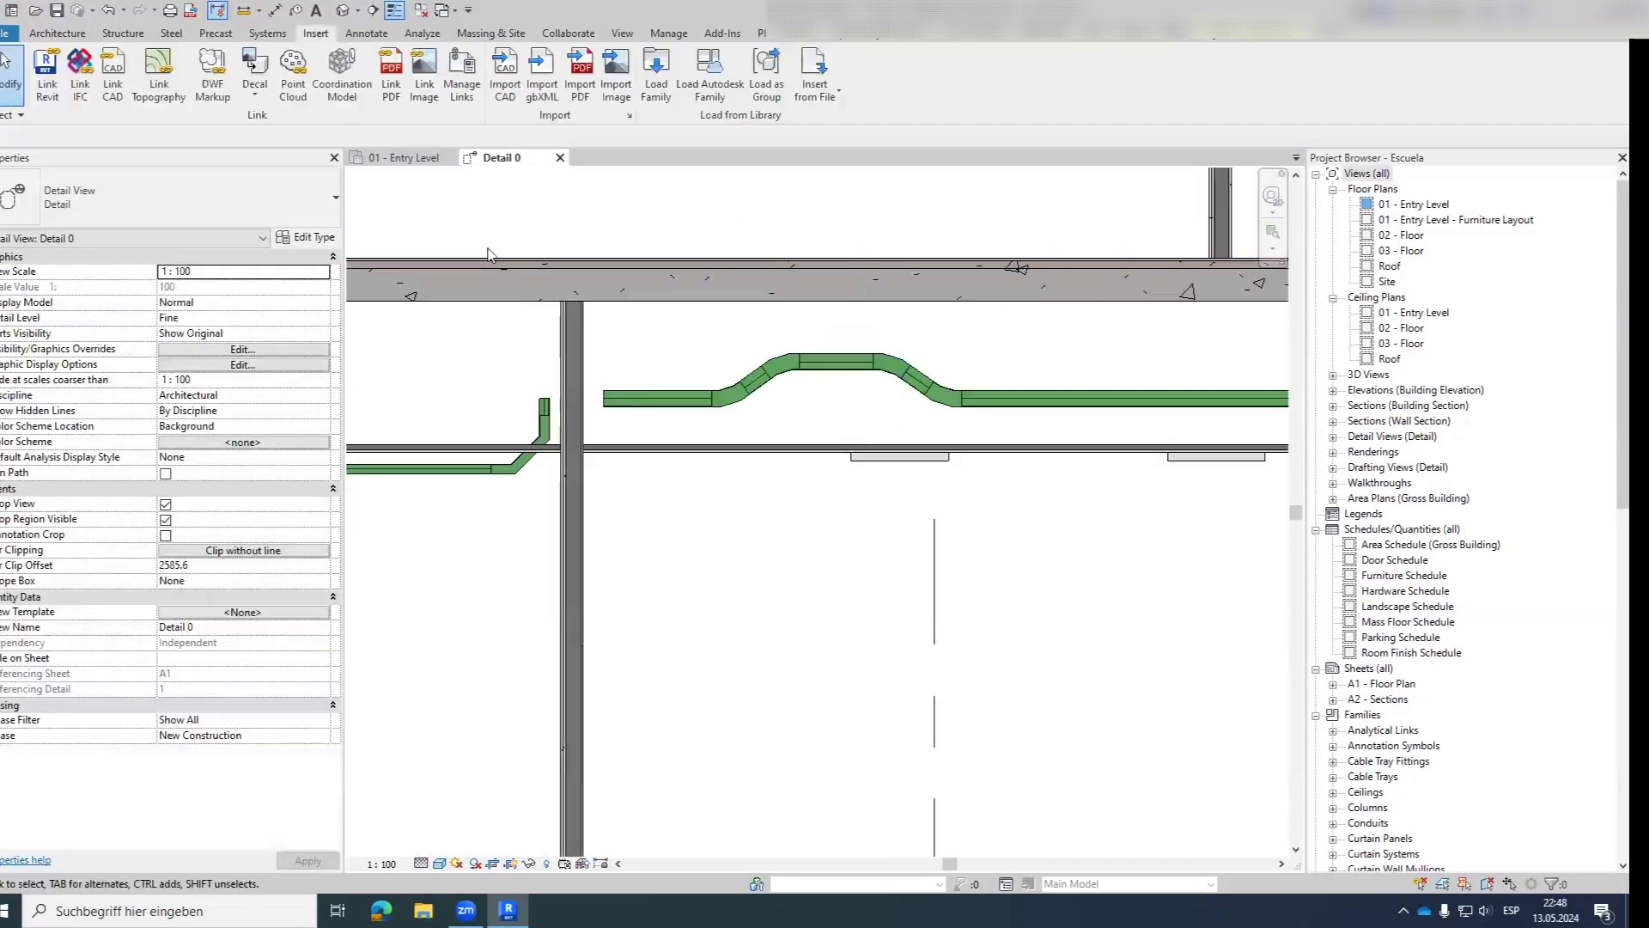
Examine the finished raised bypass in the 01 - Entry Level ceiling plan and return to the Detail 0 view.
scroll(720, 447, "up", 3)
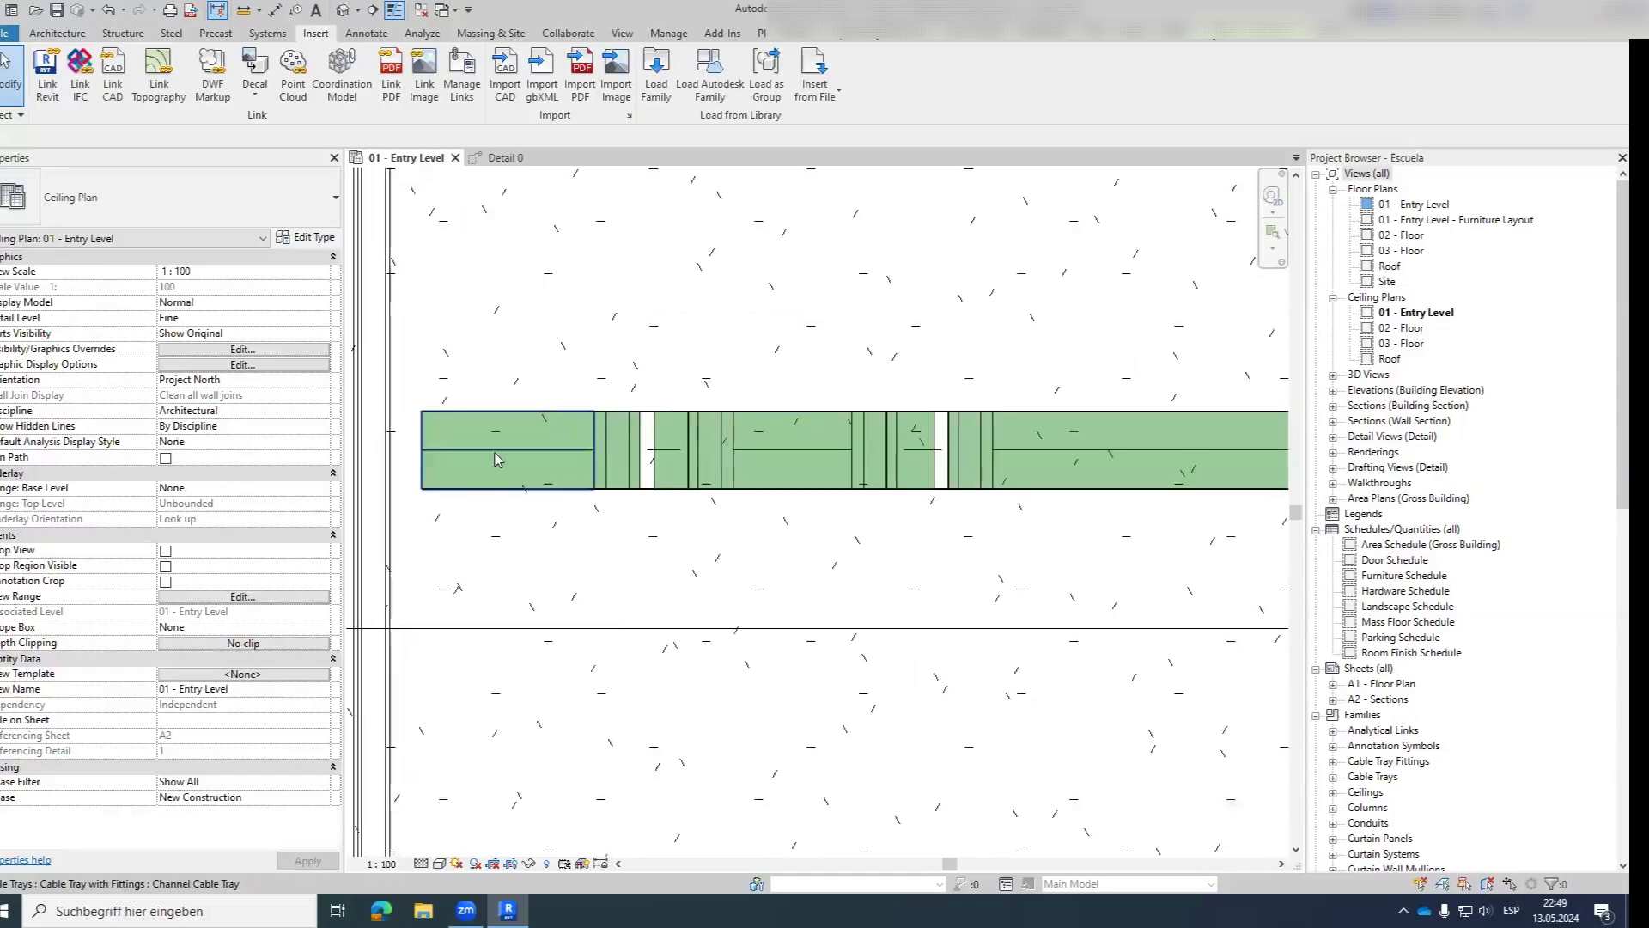
middle_click_drag(638, 424, 674, 461)
left_click_drag(598, 390, 1102, 585)
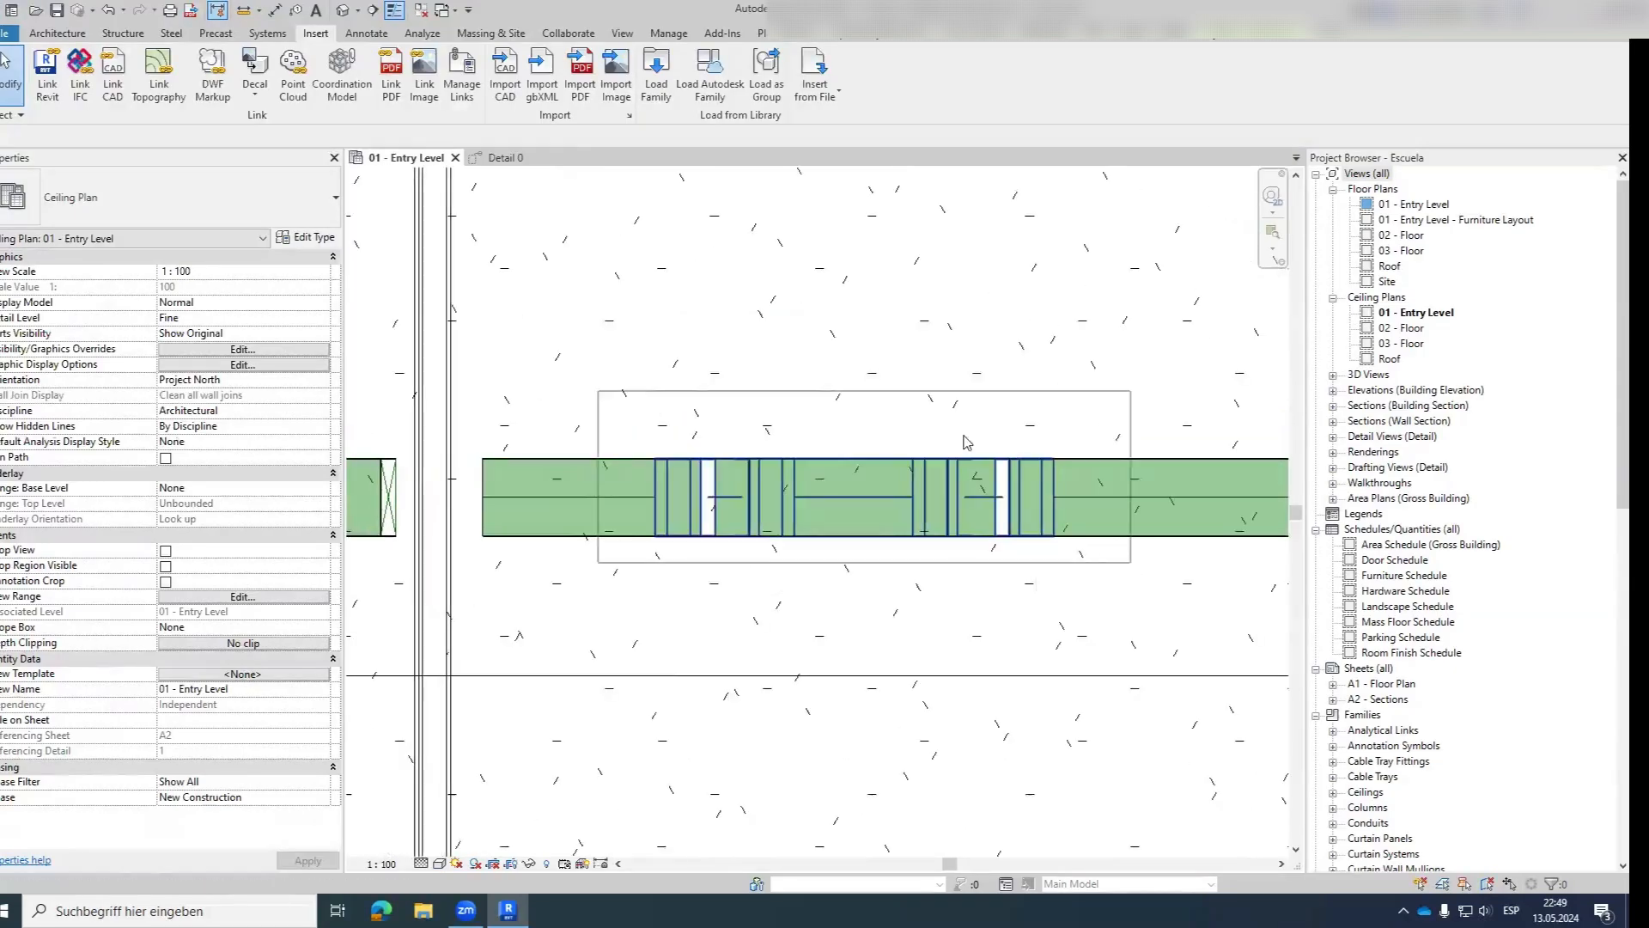
left_click(506, 157)
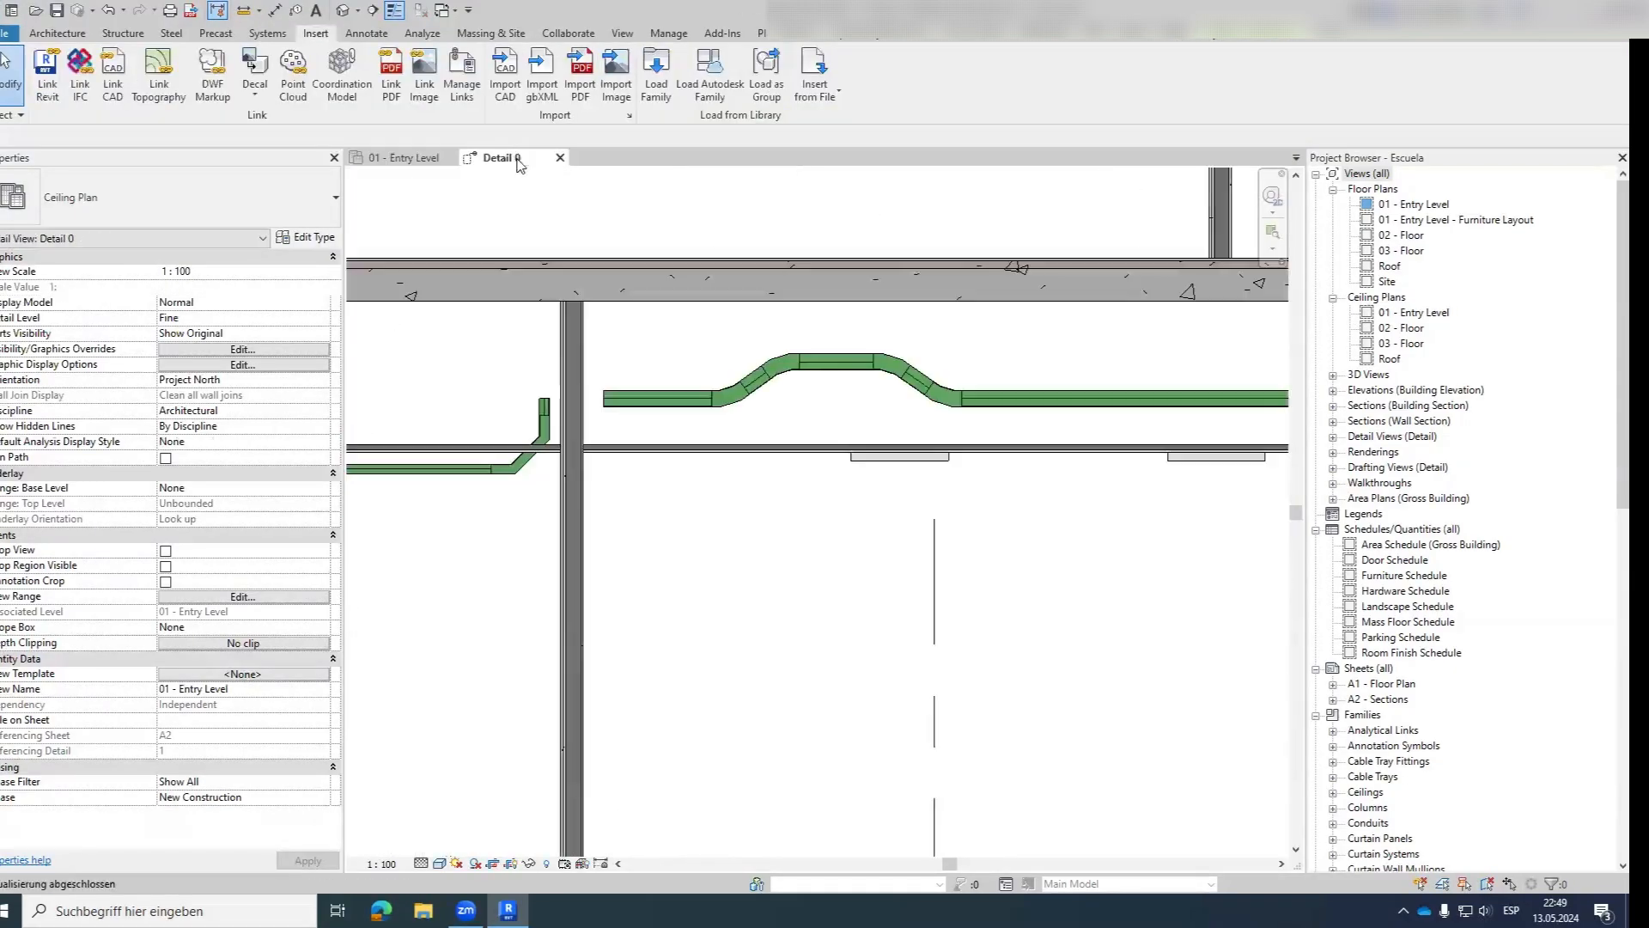
Split the cable tray beside the interior partition wall, delete the joining fitting, and pull the right tray's end back past the wall's far side.
scroll(996, 412, "up", 2)
middle_click_drag(1005, 391, 1004, 461)
scroll(901, 429, "up", 5)
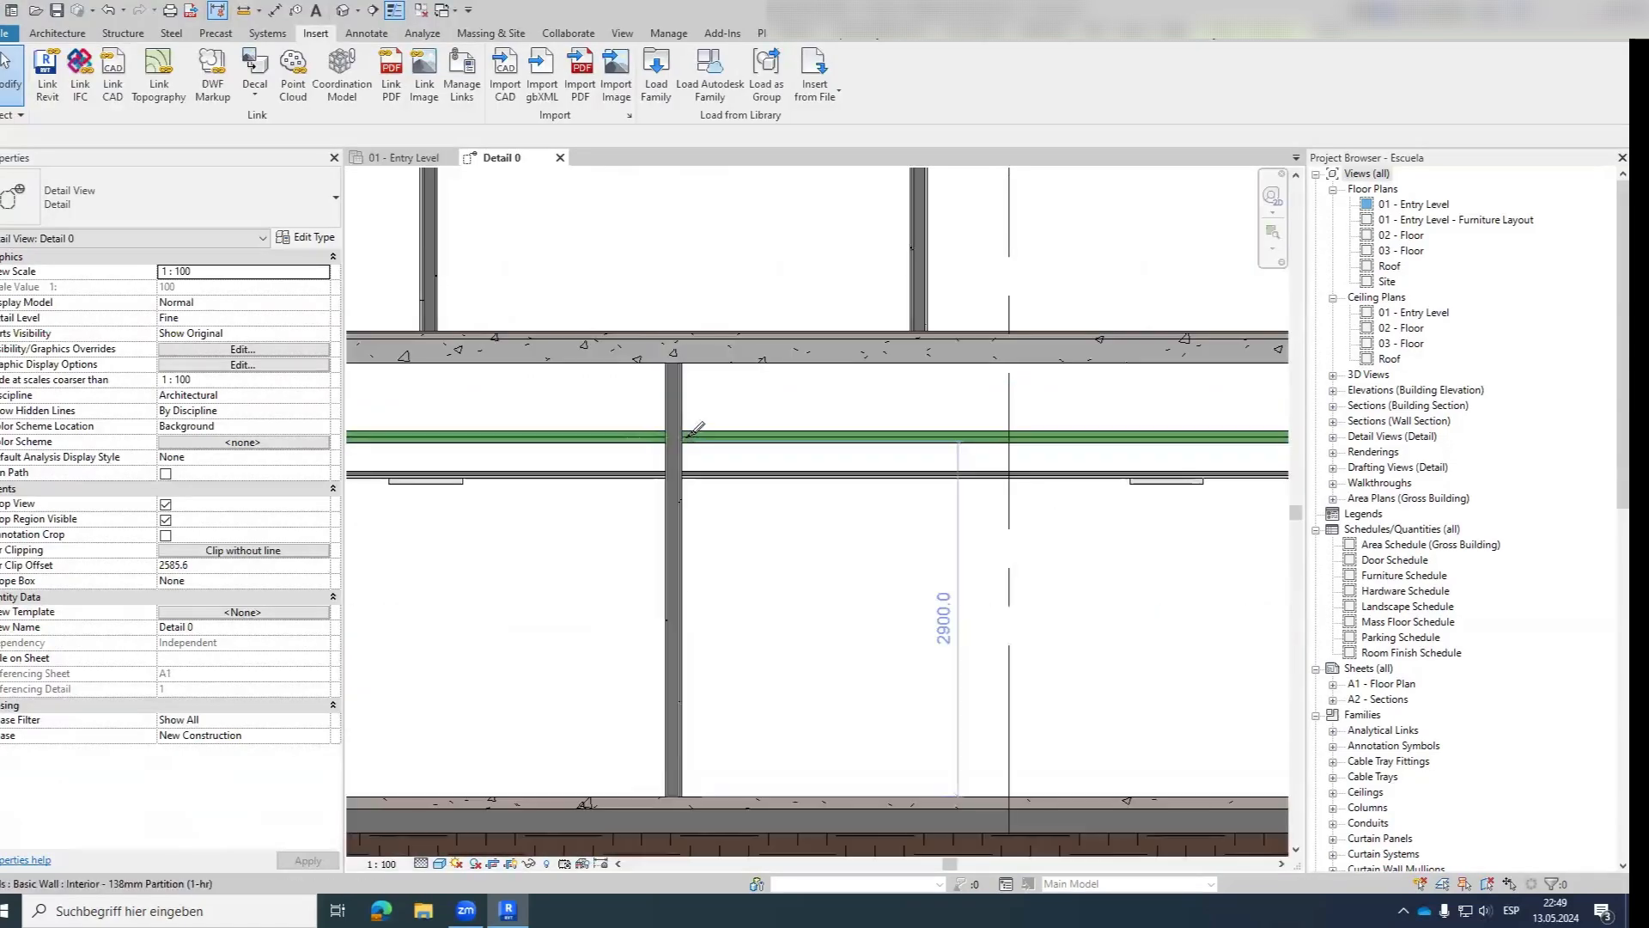
middle_click_drag(901, 361, 902, 450)
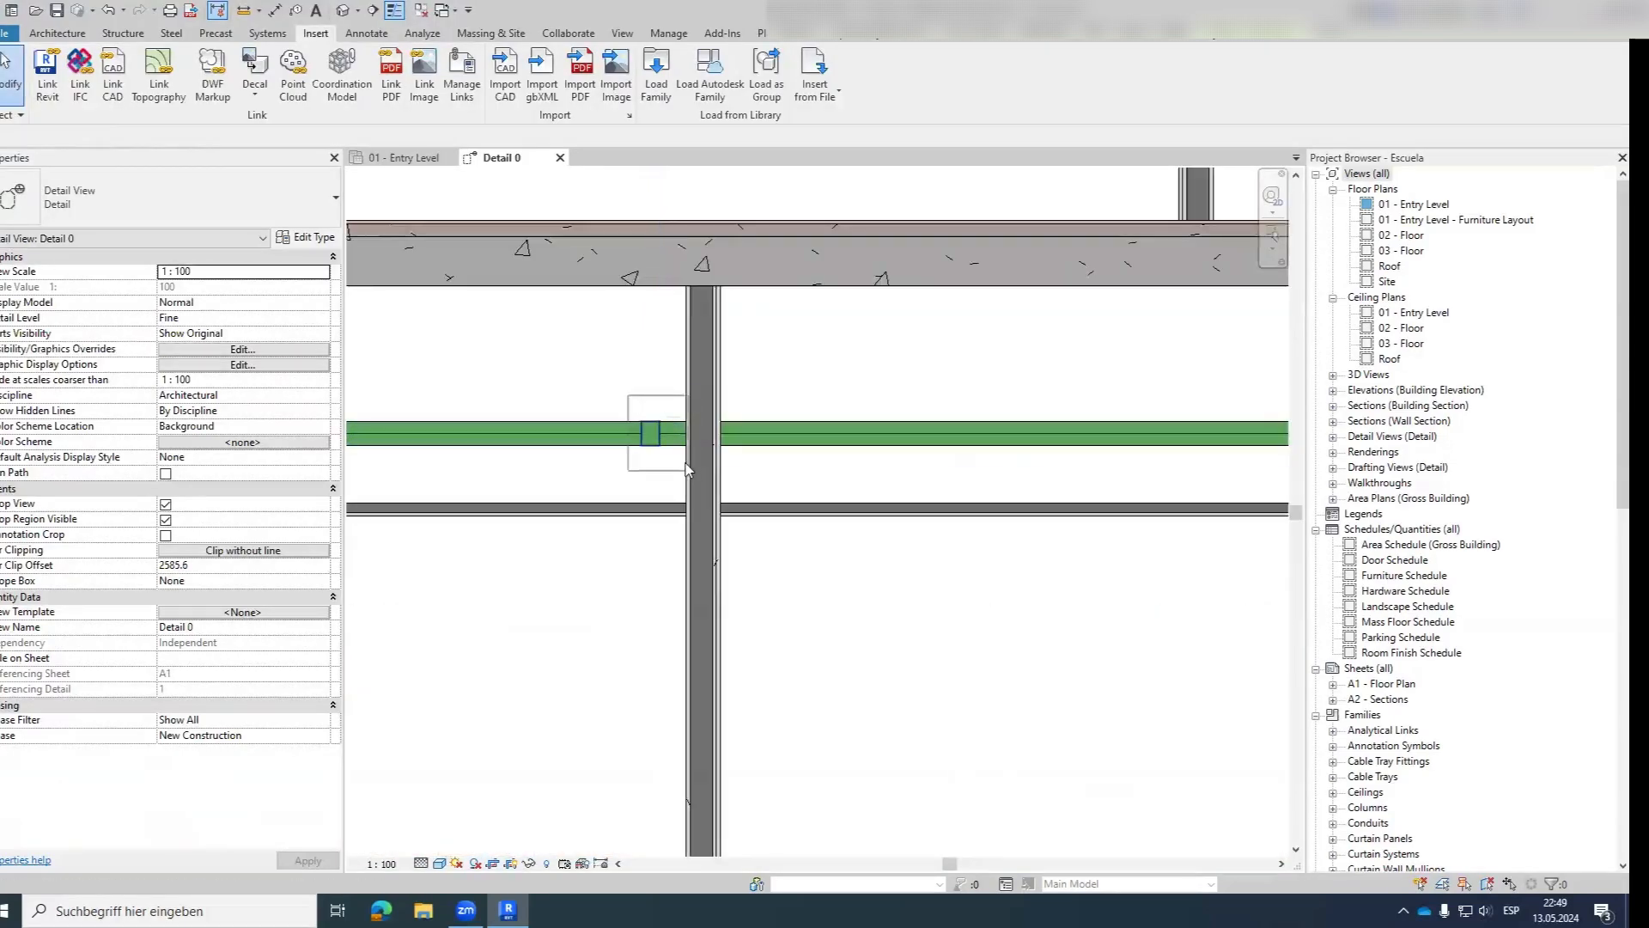
left_click(686, 463)
key("Delete")
left_click_drag(643, 433, 750, 432)
scroll(816, 430, "down", 3)
key("Escape")
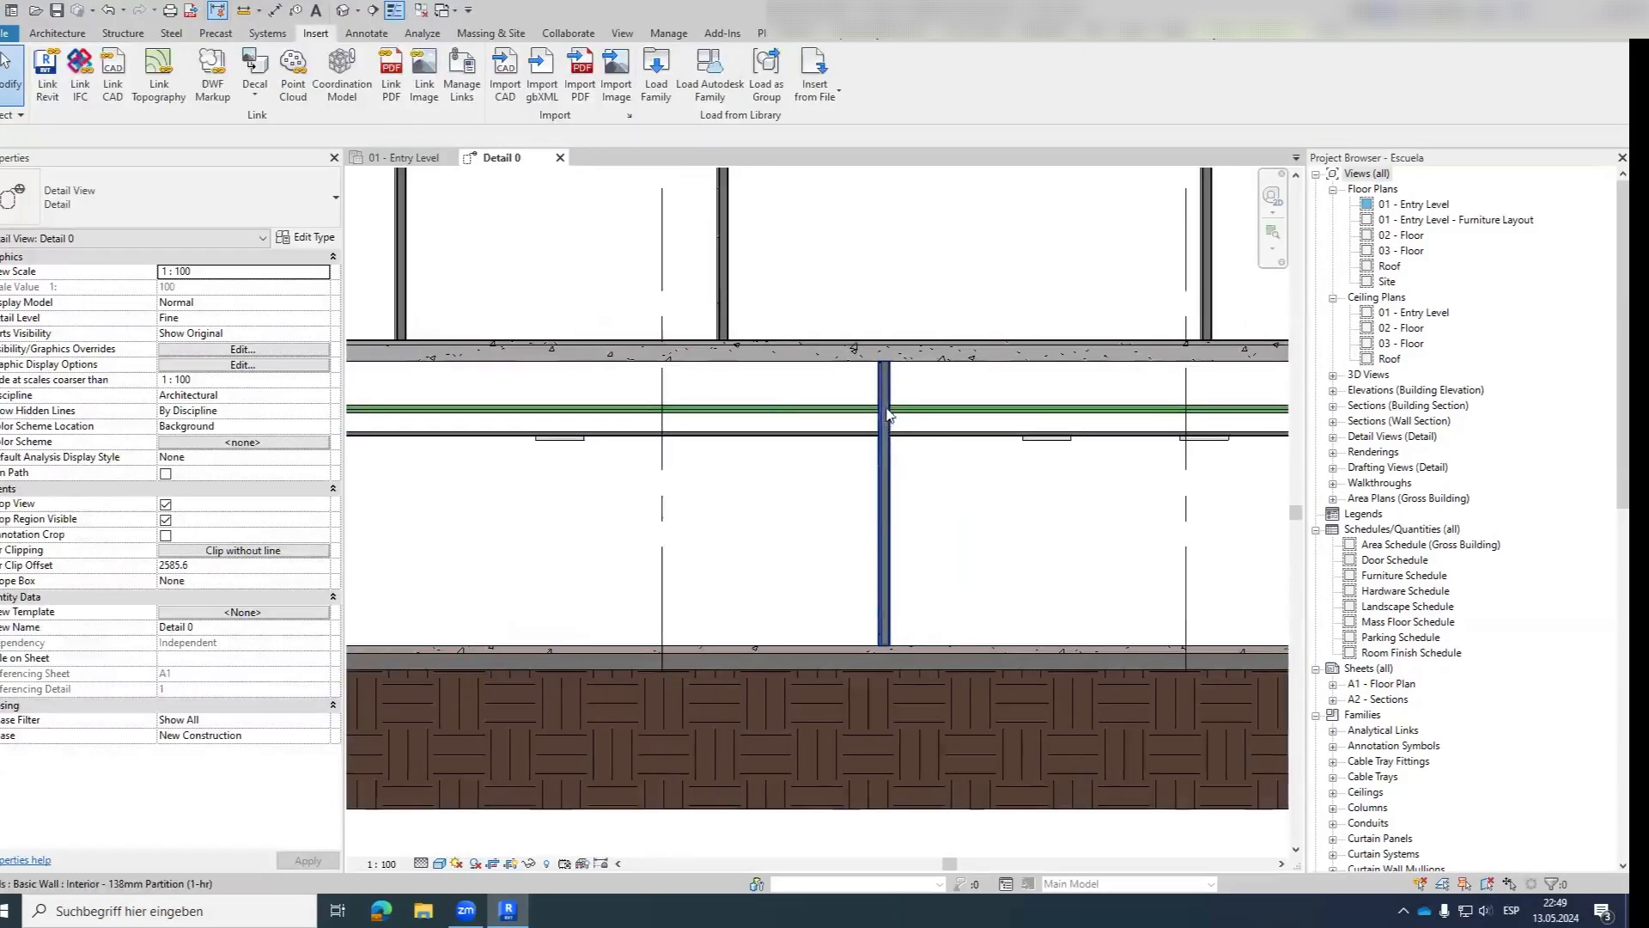
scroll(876, 414, "up", 3)
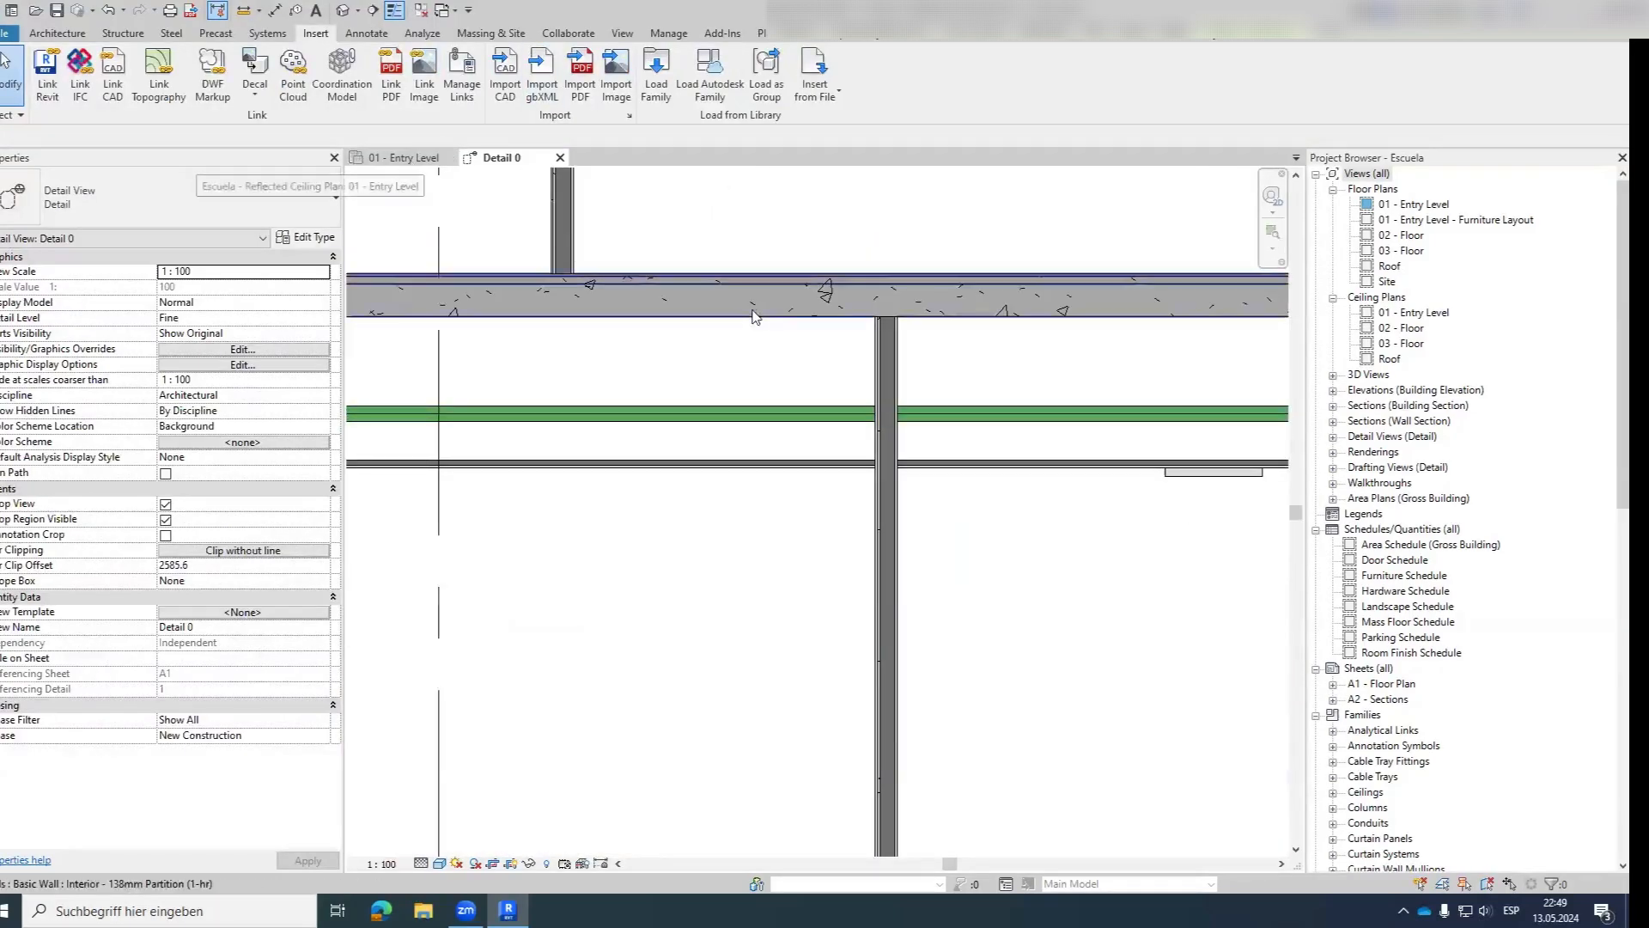
scroll(1020, 399, "down", 3)
middle_click_drag(1021, 399, 552, 380)
scroll(552, 380, "up", 4)
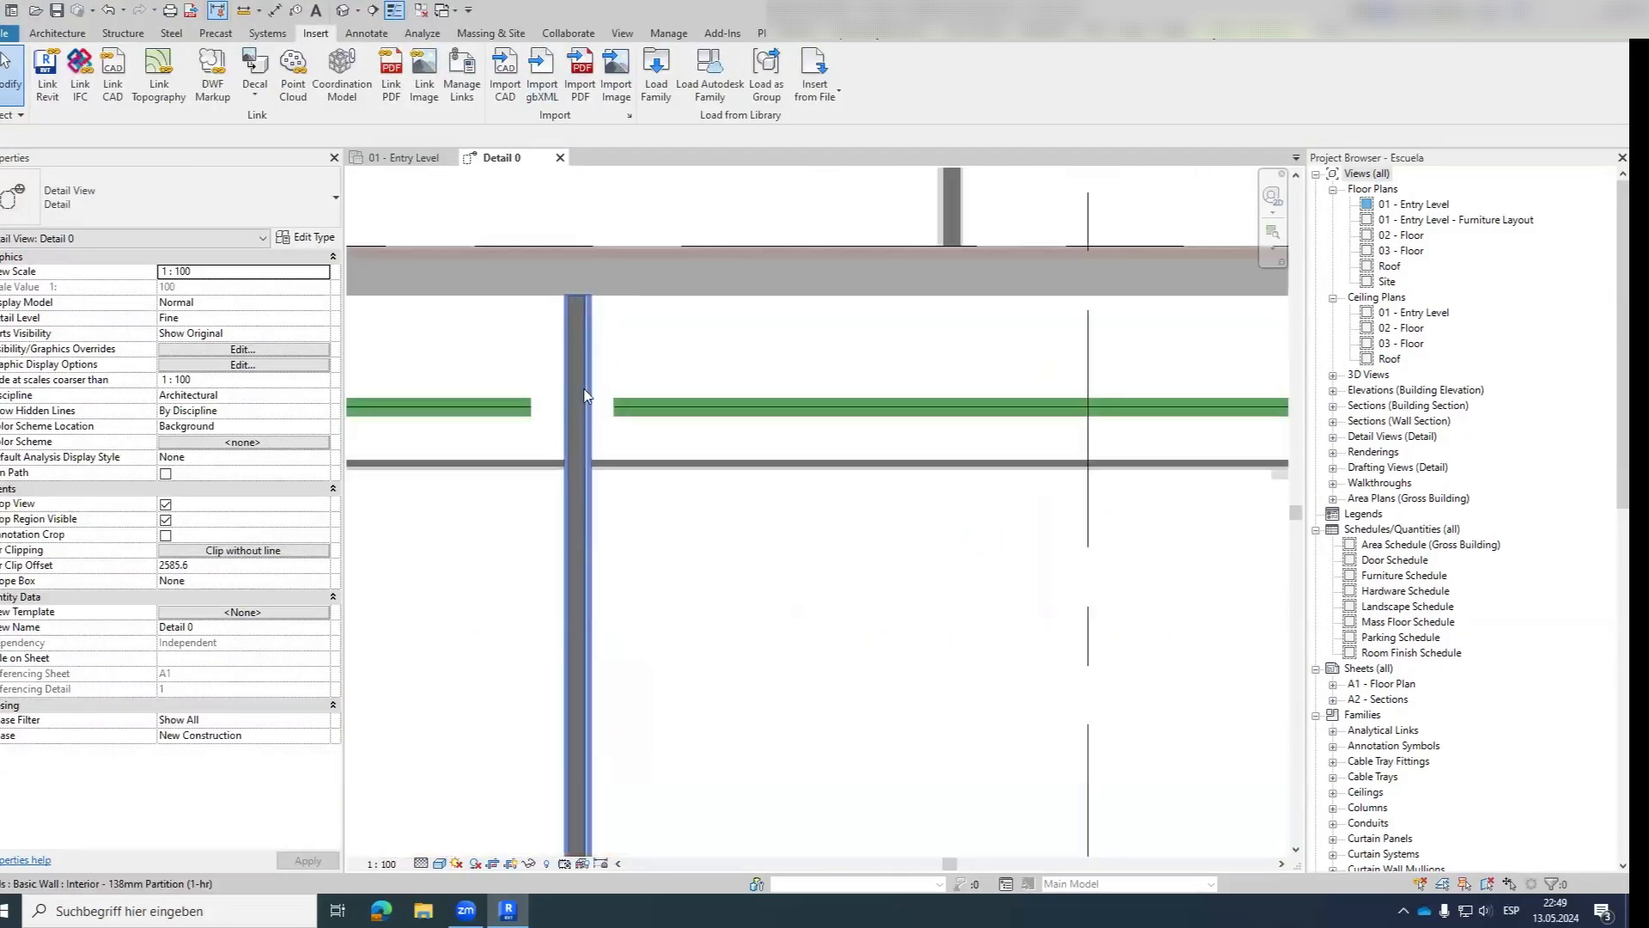